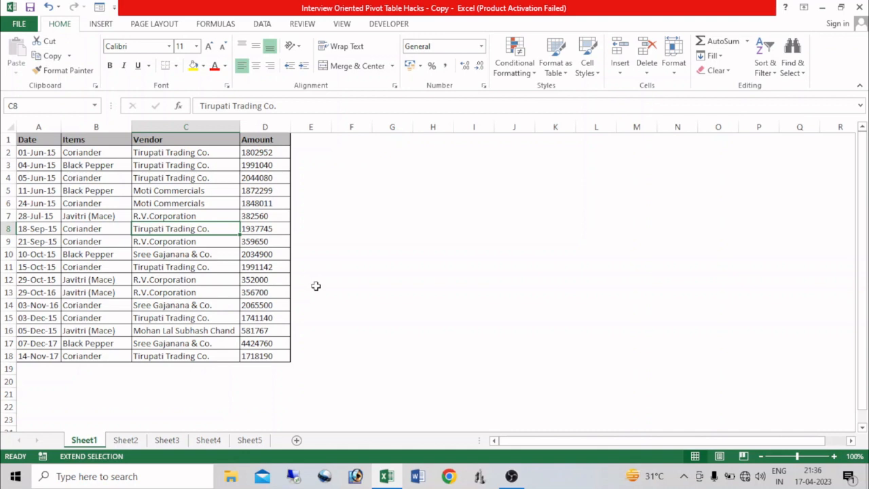
pyautogui.press('F8')
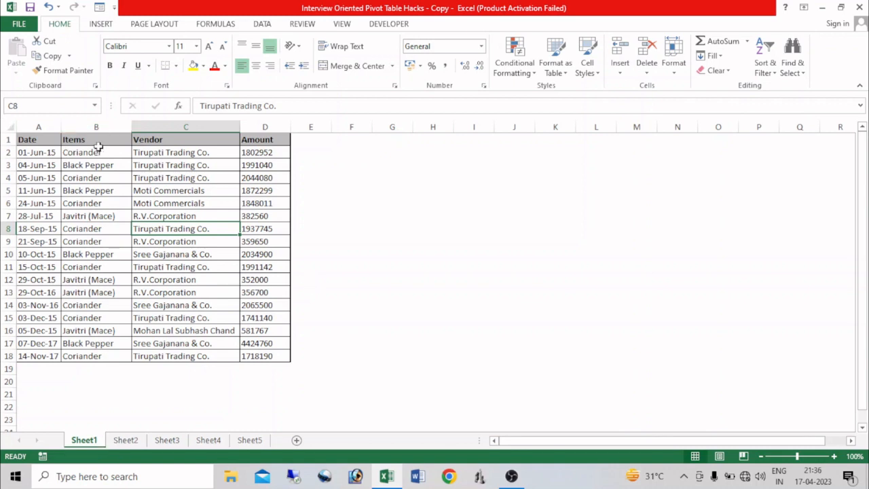
pyautogui.moveTo(97, 149); pyautogui.dragTo(100, 305)
pyautogui.moveTo(164, 144); pyautogui.dragTo(183, 317)
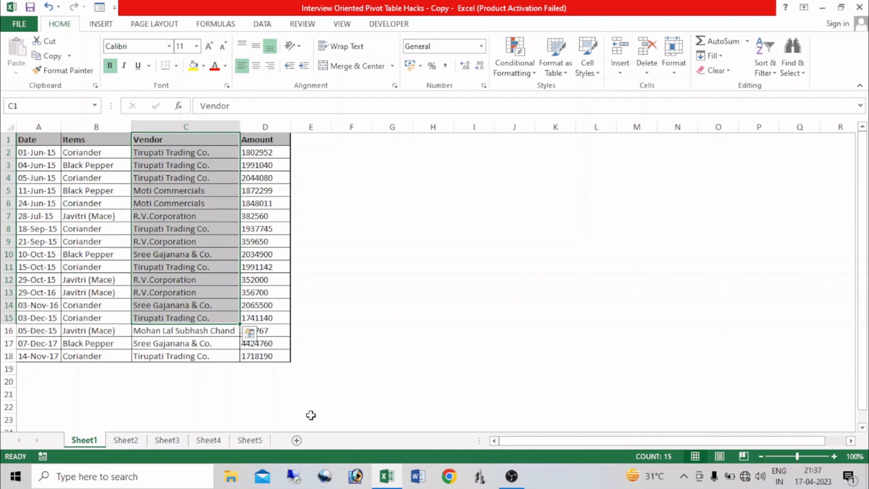
# Step: Create a PivotTable from the data in A1:D18 and place it on the existing worksheet at cell F1
pyautogui.click(149, 242)
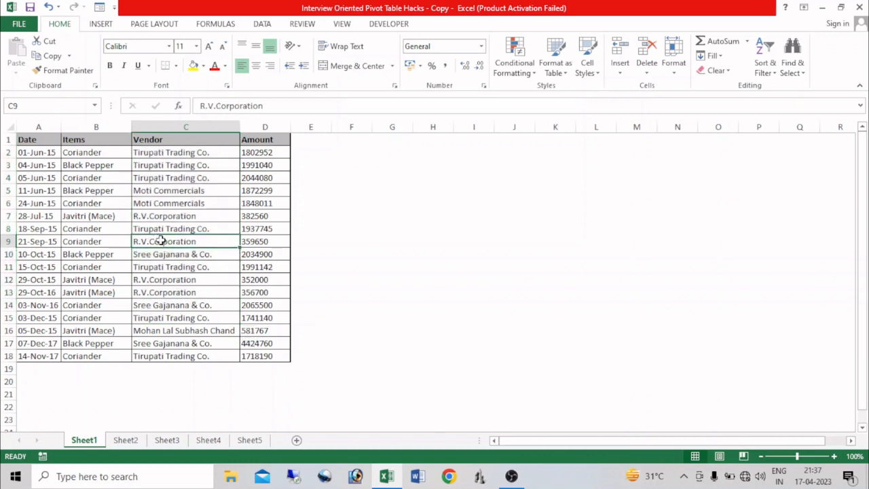
pyautogui.press('alt')
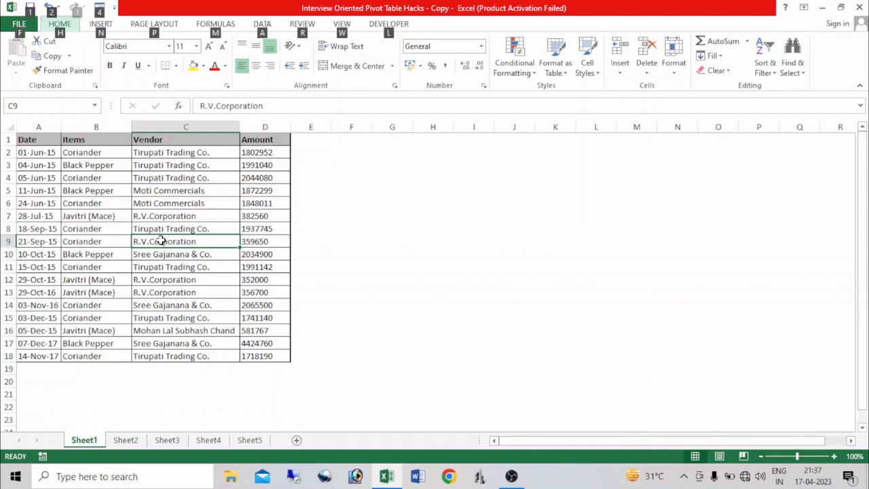
pyautogui.press('n')
pyautogui.press('v')
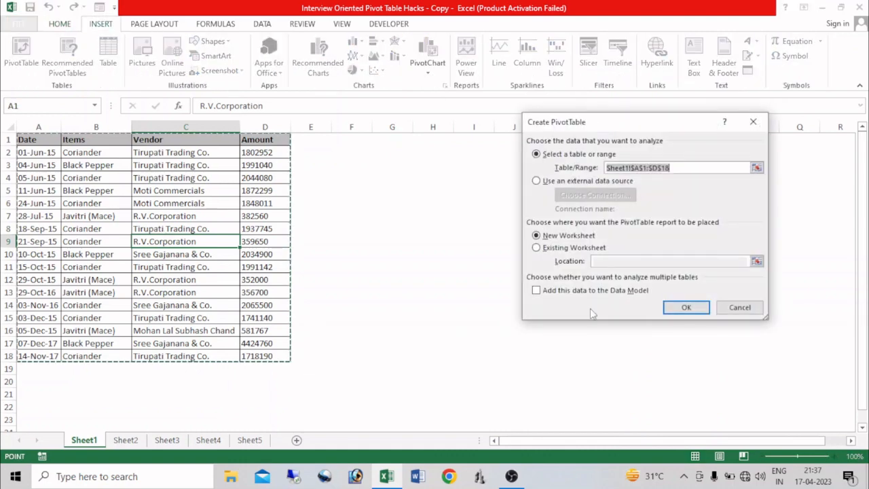
pyautogui.click(538, 248)
pyautogui.click(601, 261)
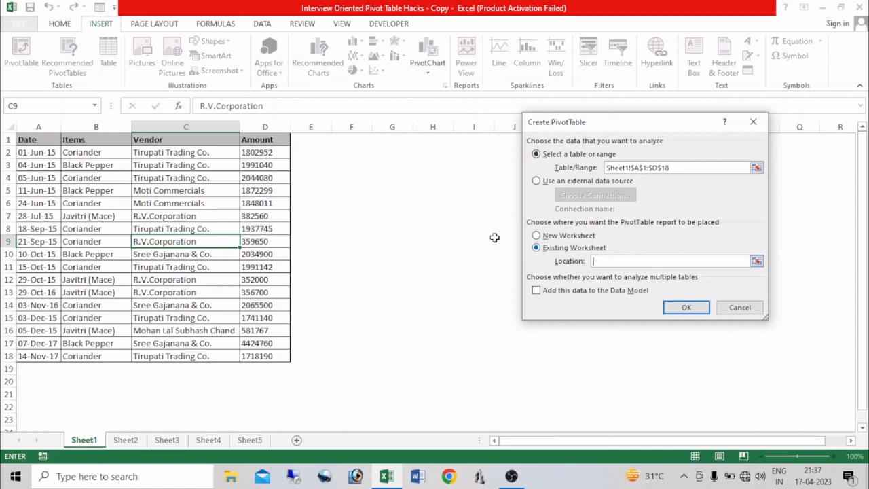
pyautogui.click(353, 141)
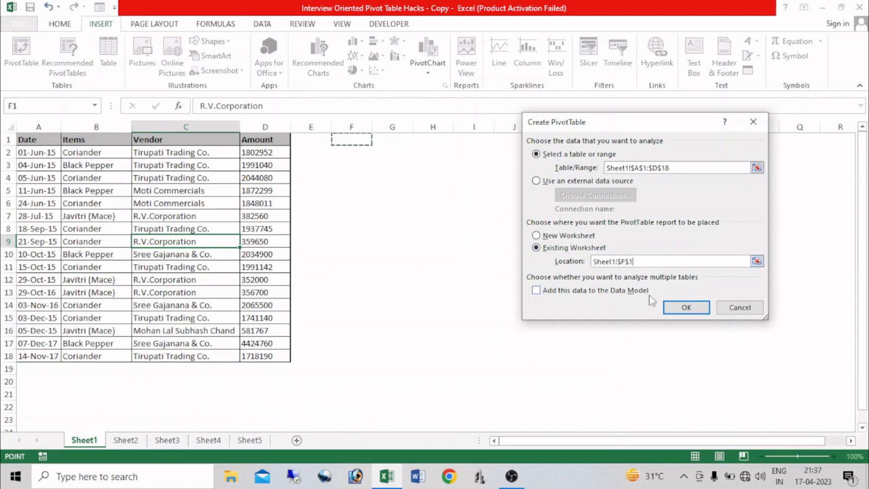
pyautogui.click(686, 308)
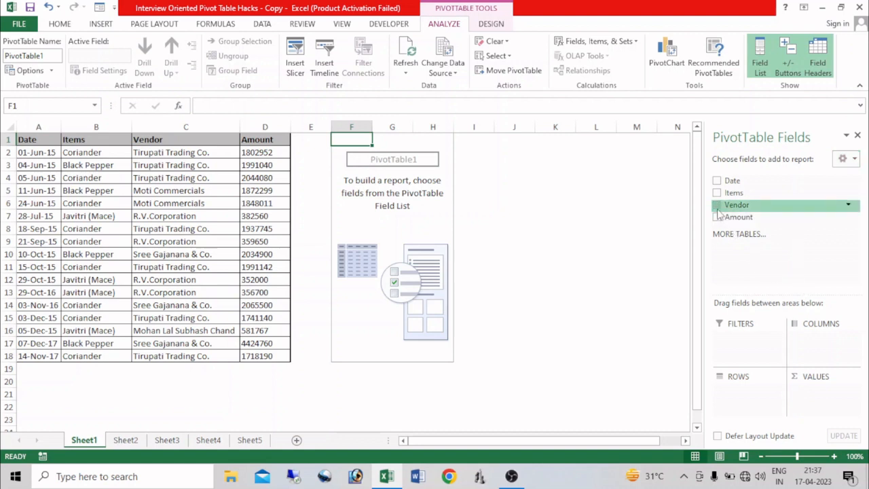
# Step: Add Vendor and then Items as row fields and Amount as a summed value field, and close the field list
pyautogui.moveTo(721, 205); pyautogui.dragTo(731, 407)
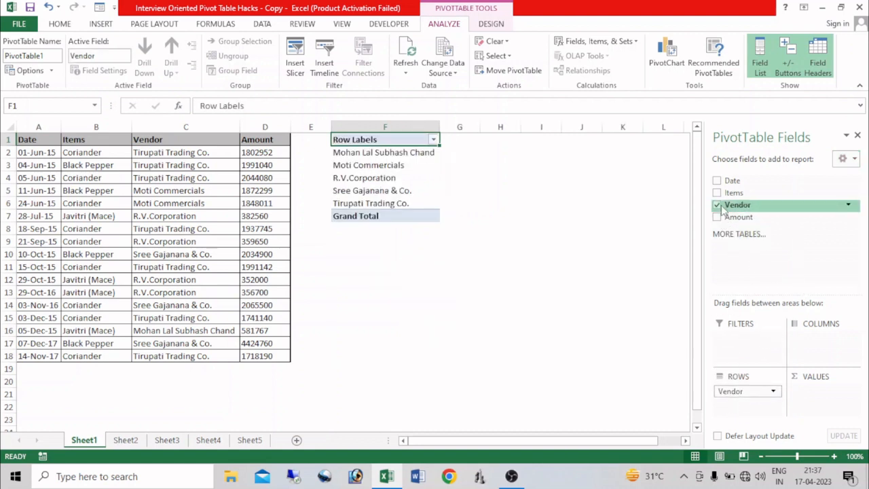
pyautogui.moveTo(717, 196); pyautogui.dragTo(747, 410)
pyautogui.moveTo(724, 217); pyautogui.dragTo(820, 401)
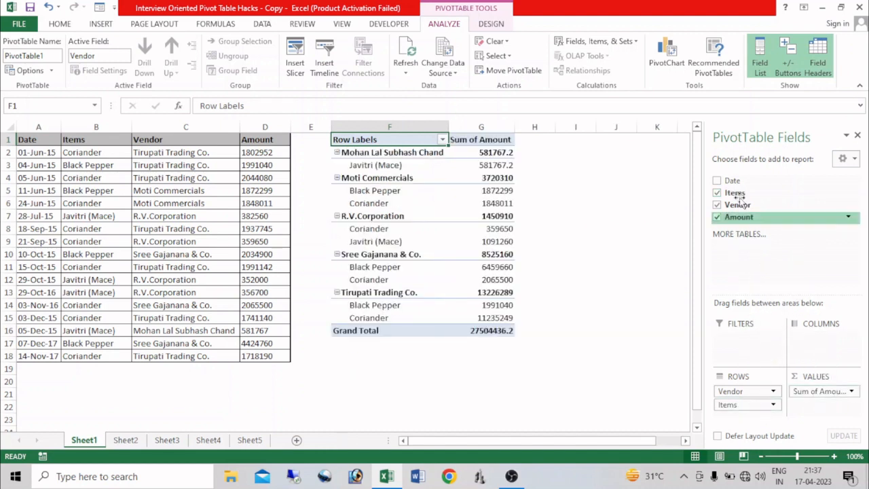
pyautogui.click(857, 135)
pyautogui.click(442, 198)
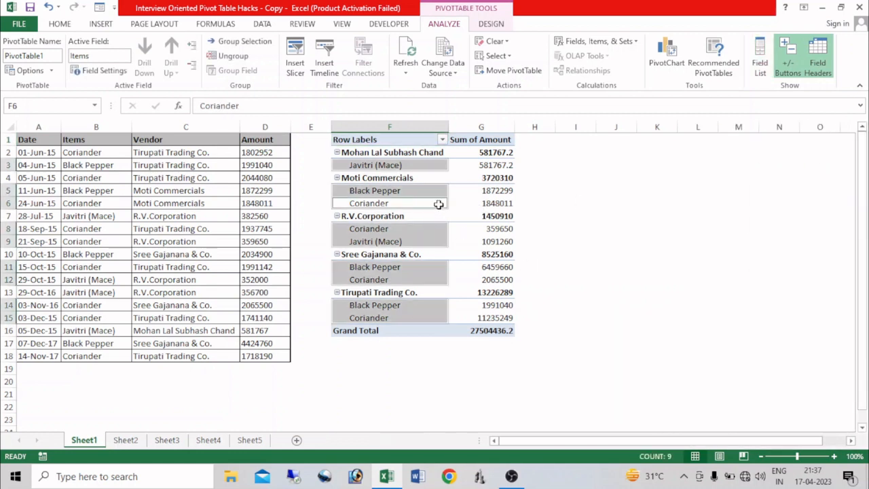
pyautogui.click(475, 196)
pyautogui.moveTo(477, 251)
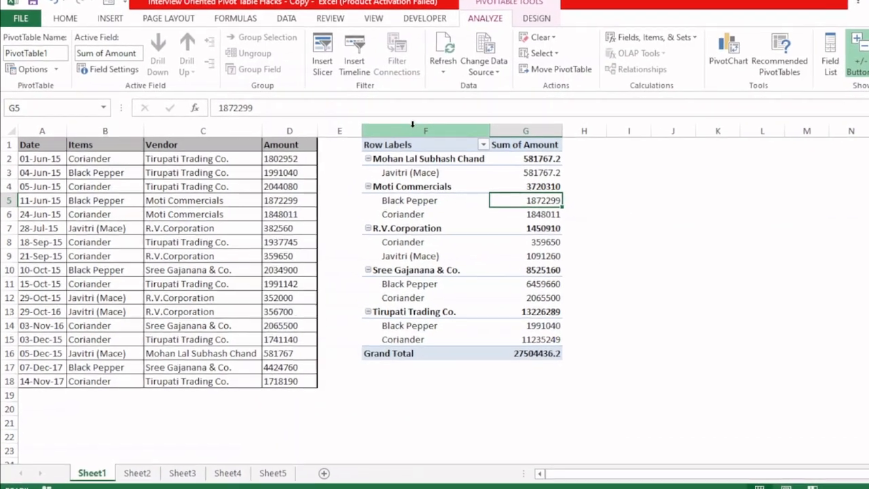
pyautogui.click(378, 126)
pyautogui.moveTo(560, 259)
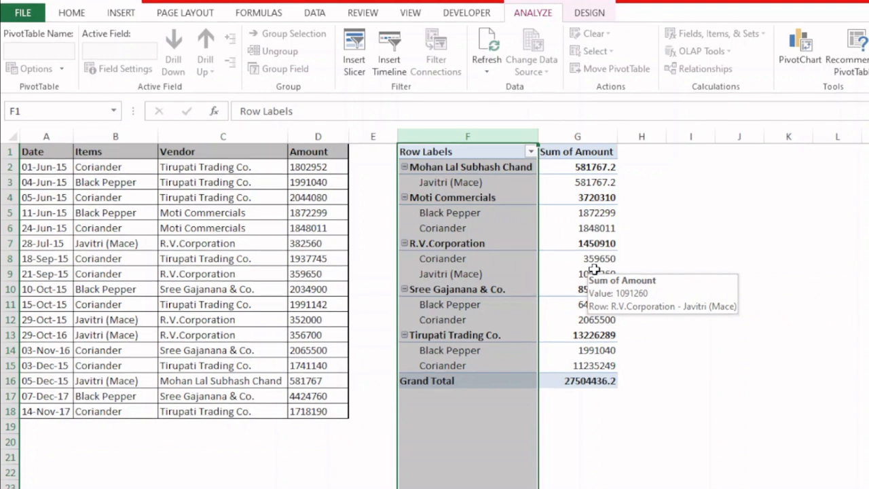
# Step: Change the PivotTable's report layout to Tabular Form
pyautogui.click(473, 231)
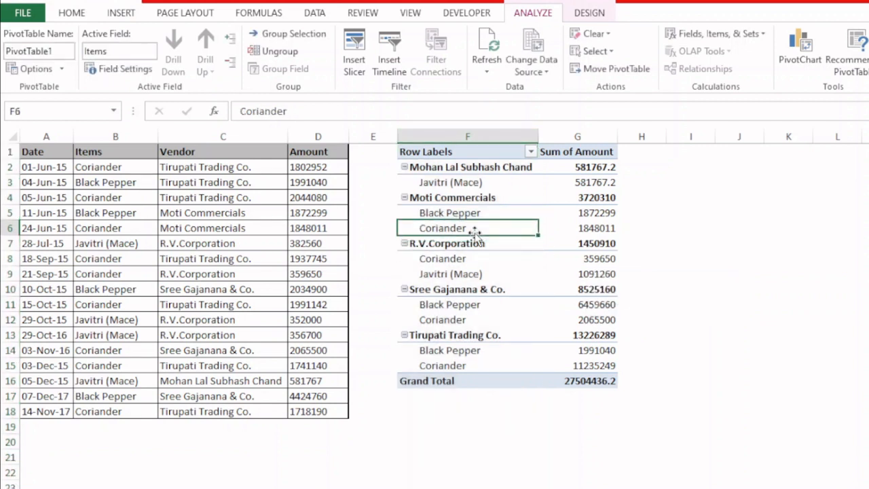
pyautogui.click(591, 14)
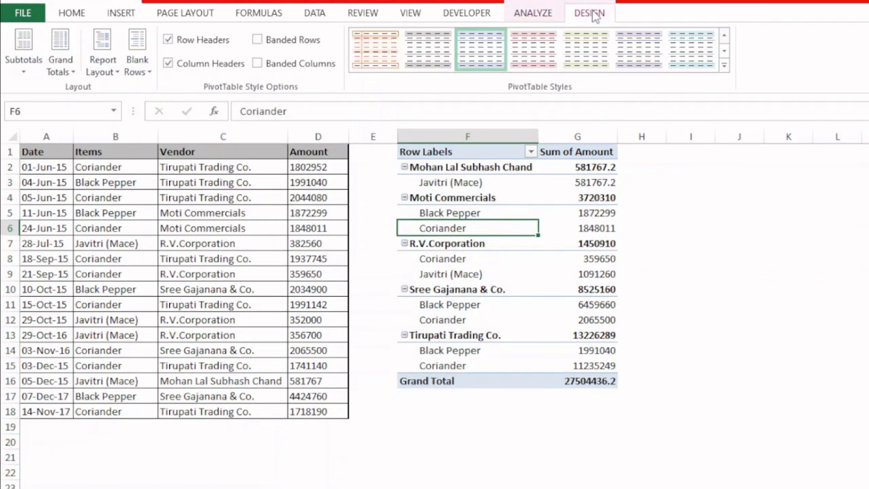
pyautogui.click(109, 71)
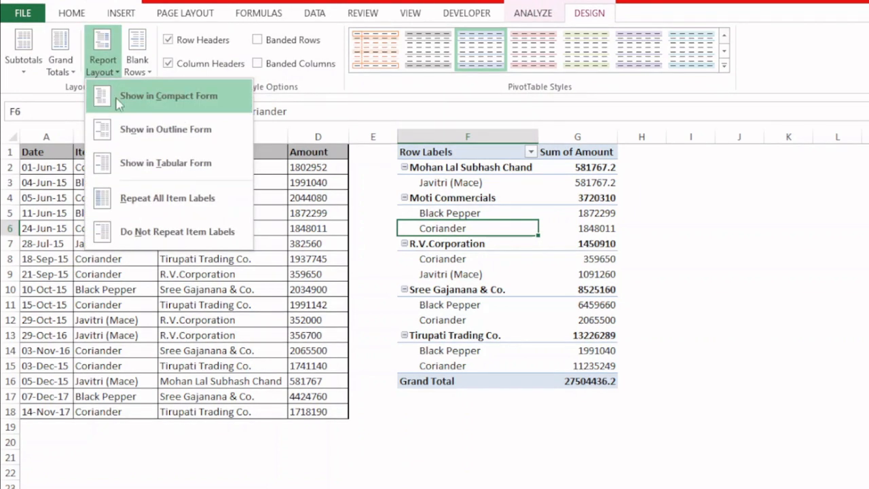
pyautogui.click(141, 165)
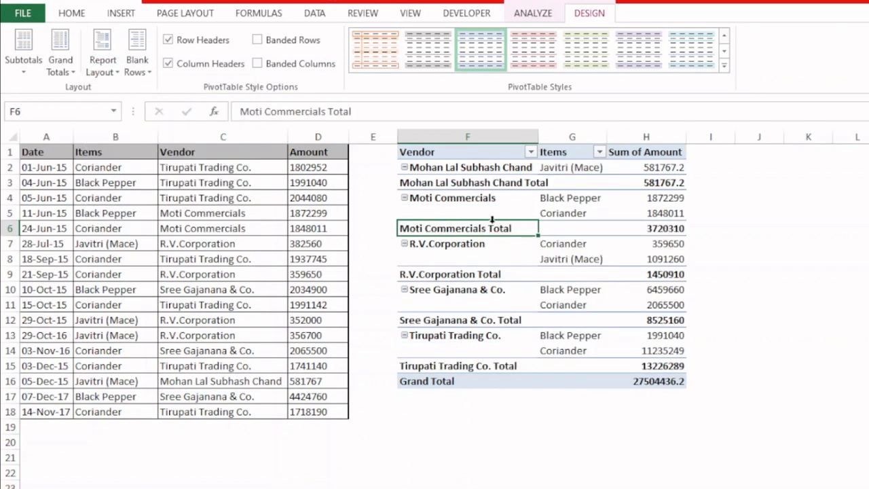
pyautogui.moveTo(486, 138); pyautogui.dragTo(561, 140)
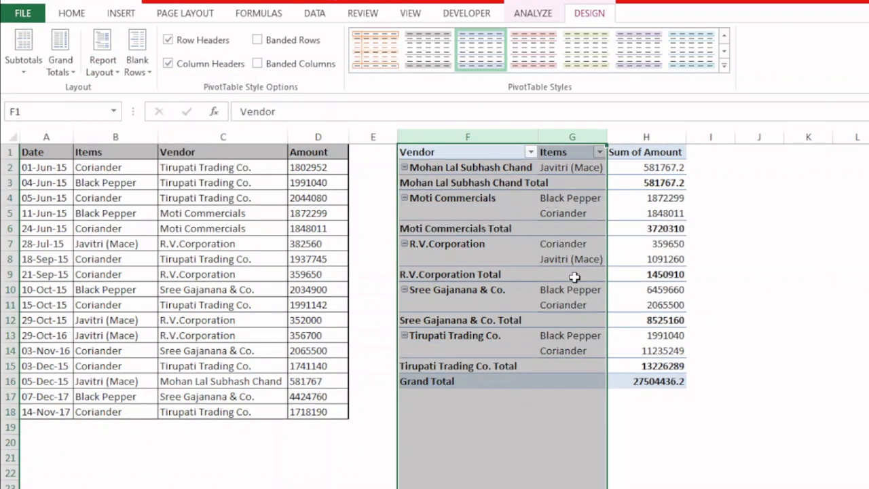
pyautogui.click(492, 233)
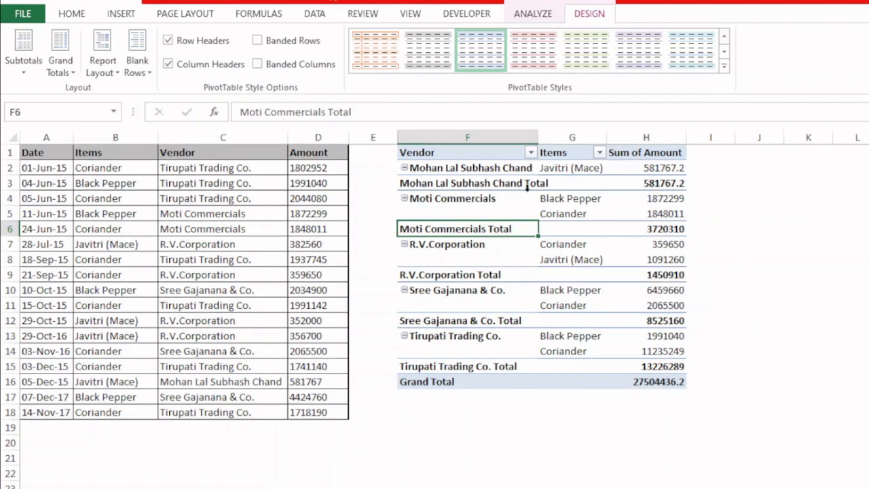
pyautogui.click(448, 136)
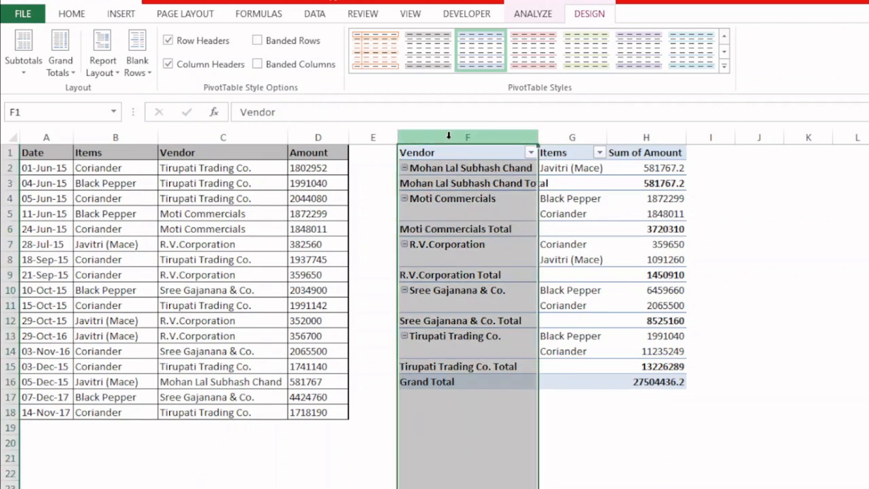
pyautogui.click(569, 137)
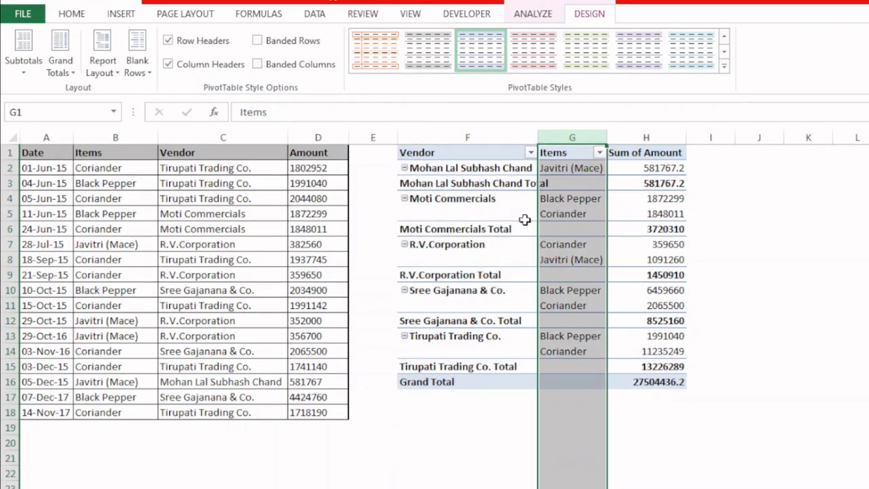
pyautogui.click(525, 219)
# Step: Reopen the PivotTable field list, add Amount to the values three more times, and close the list
pyautogui.click(610, 226)
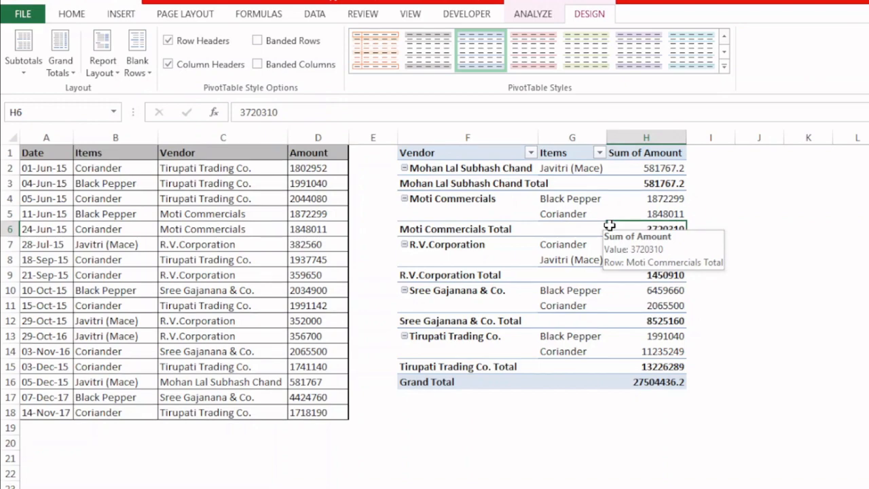
pyautogui.click(541, 17)
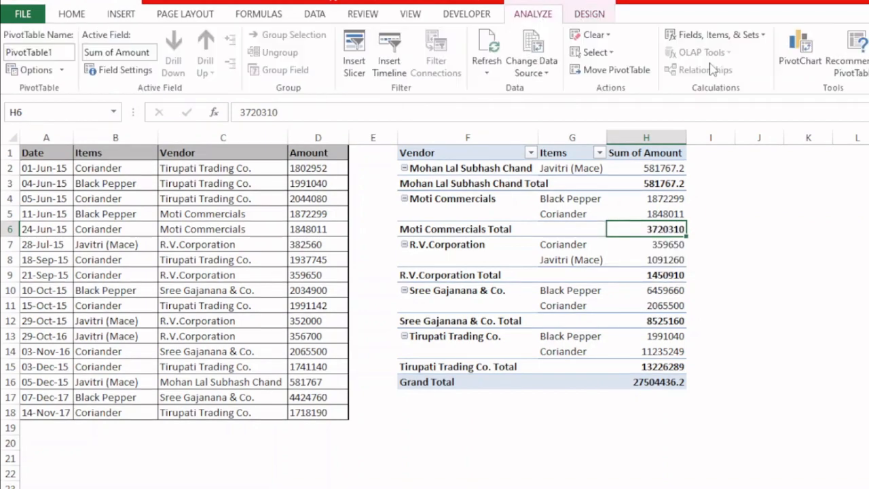
pyautogui.click(851, 54)
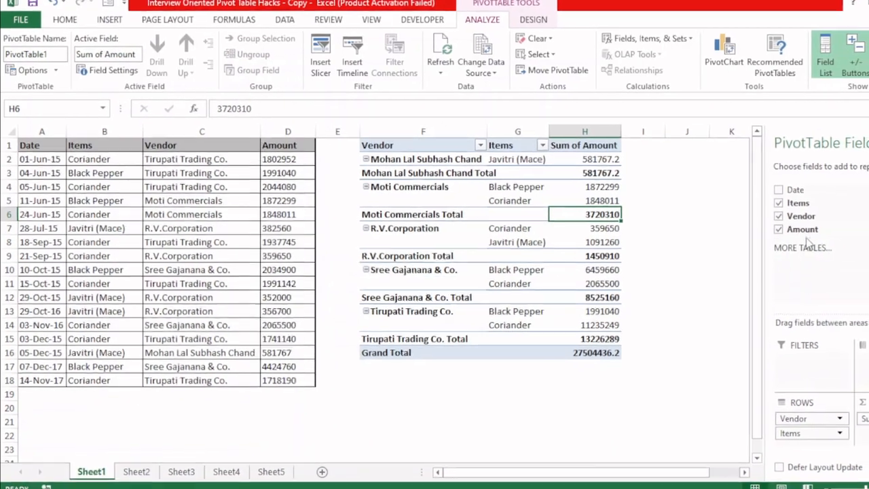
pyautogui.moveTo(806, 243); pyautogui.dragTo(818, 411)
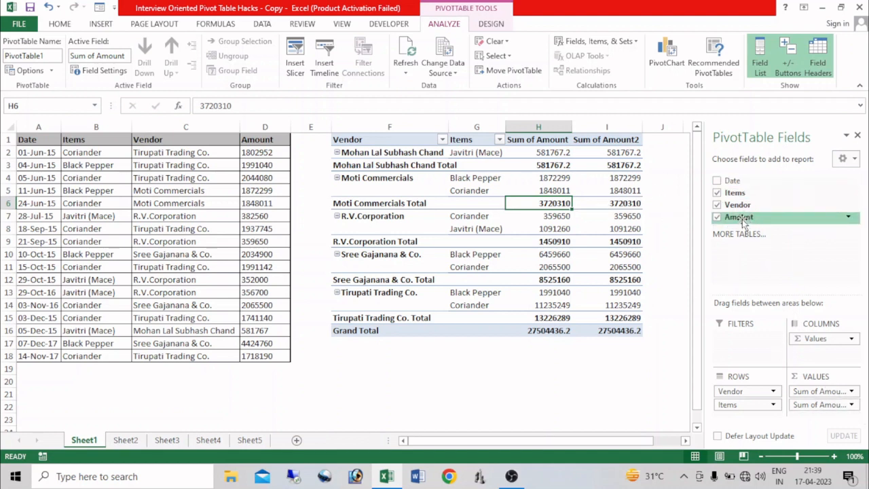
pyautogui.moveTo(743, 224); pyautogui.dragTo(822, 417)
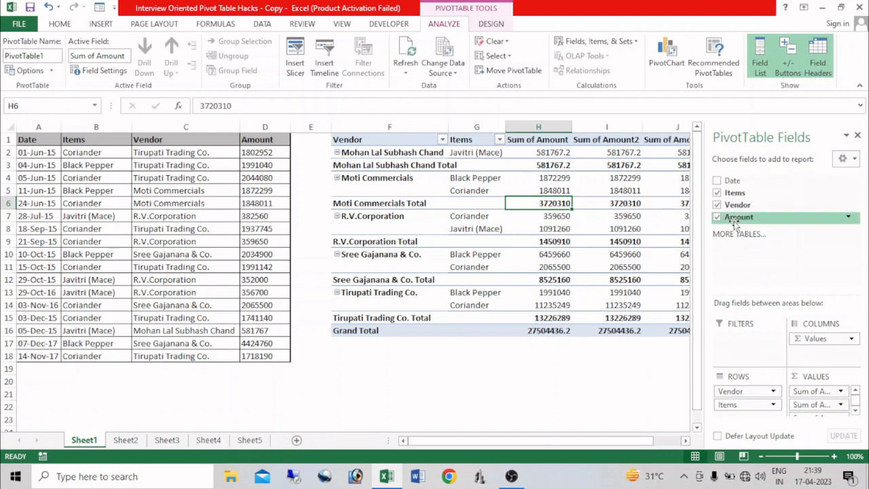
pyautogui.moveTo(734, 218)
pyautogui.mouseDown()
pyautogui.moveTo(815, 341)
pyautogui.moveTo(814, 422)
pyautogui.mouseUp()
pyautogui.click(857, 135)
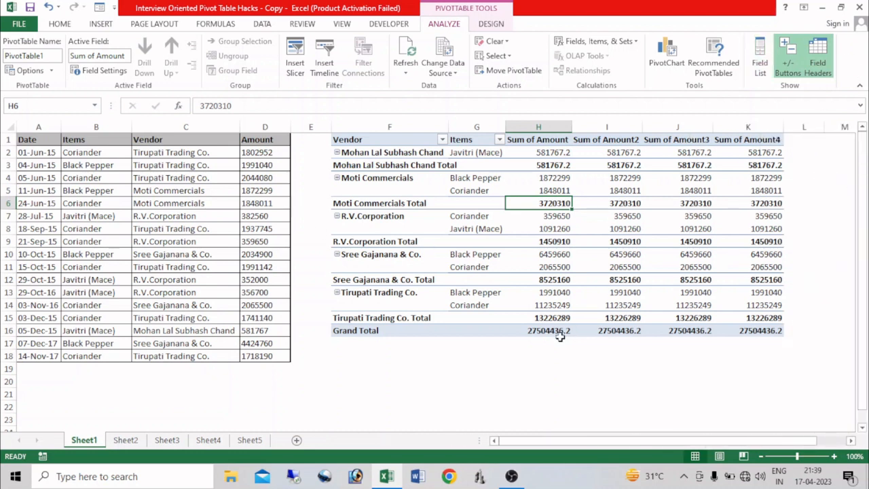
# Step: Try the Currency cell format with the ₹ symbol and two decimals on cell H2 in Sum of Amount, and undo it
pyautogui.moveTo(561, 334)
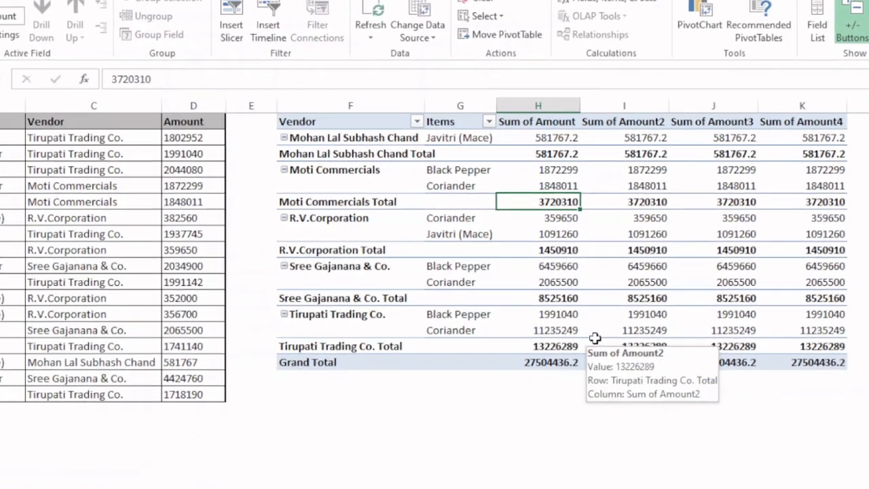
pyautogui.click(549, 138)
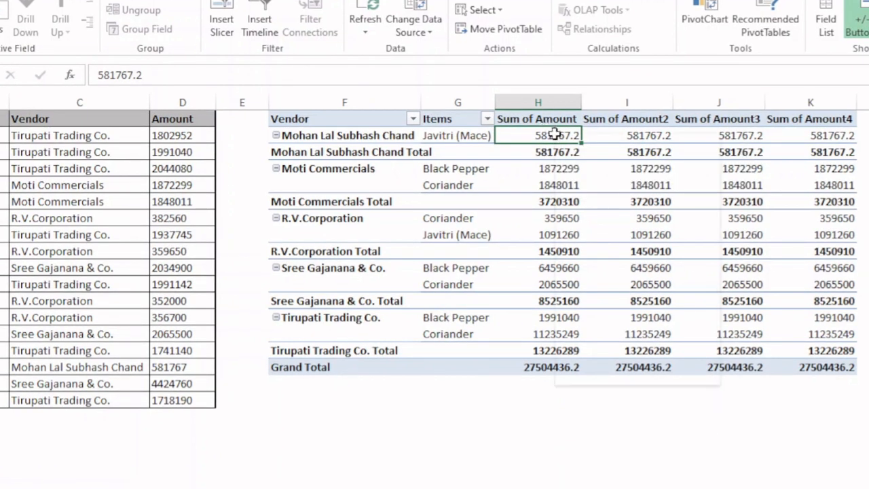
pyautogui.rightClick(555, 135)
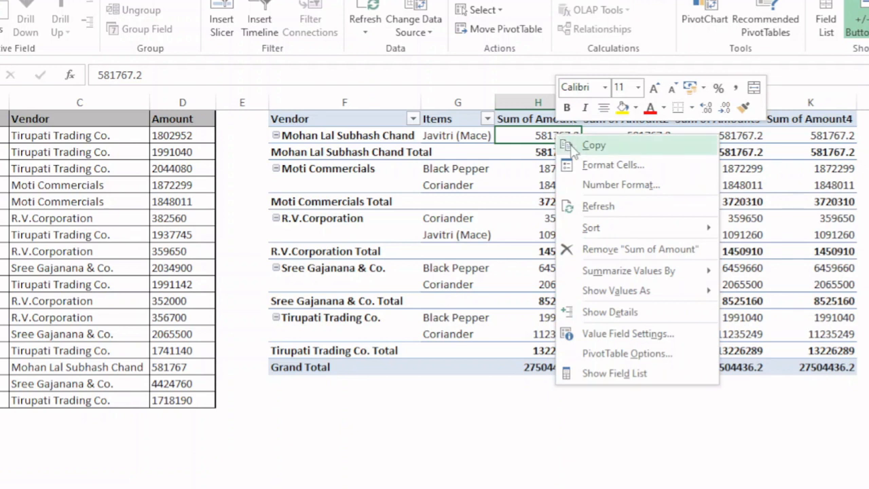
pyautogui.click(599, 166)
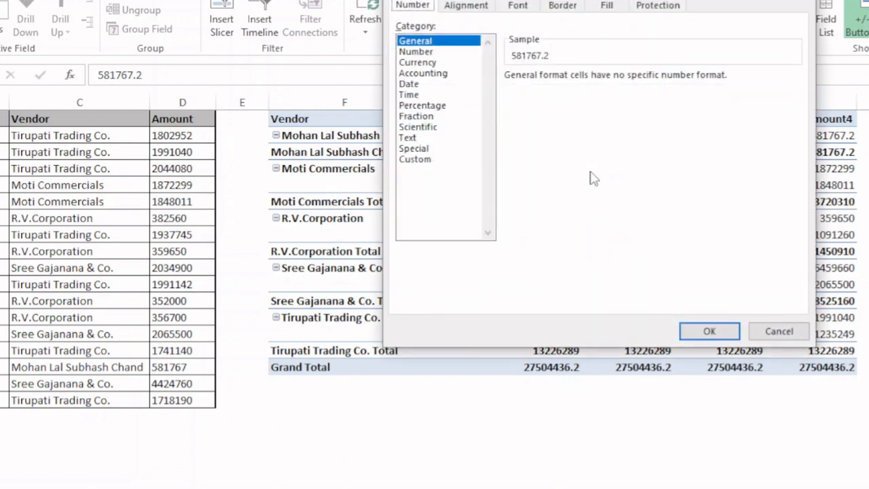
pyautogui.click(429, 62)
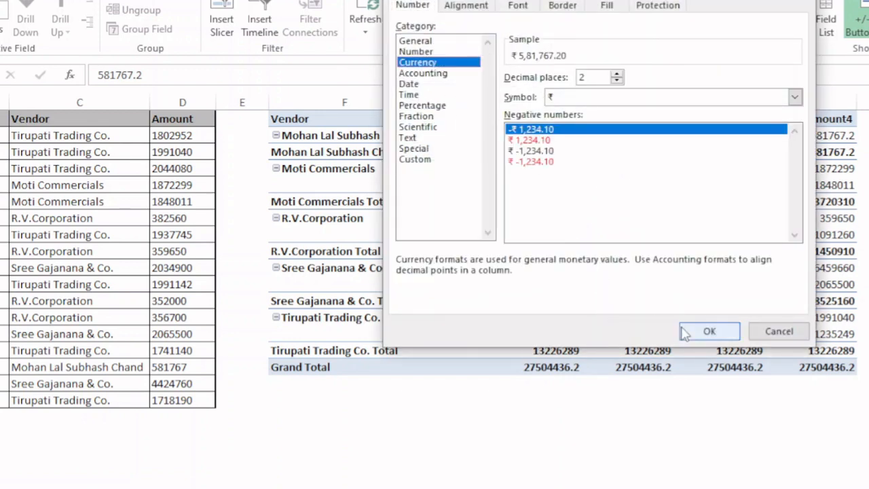
pyautogui.click(707, 331)
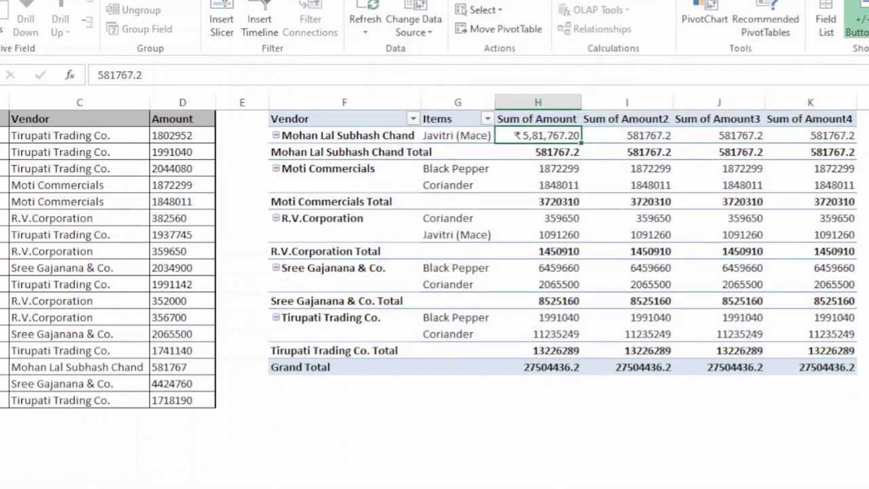
pyautogui.hotkey('ctrl', 'z')
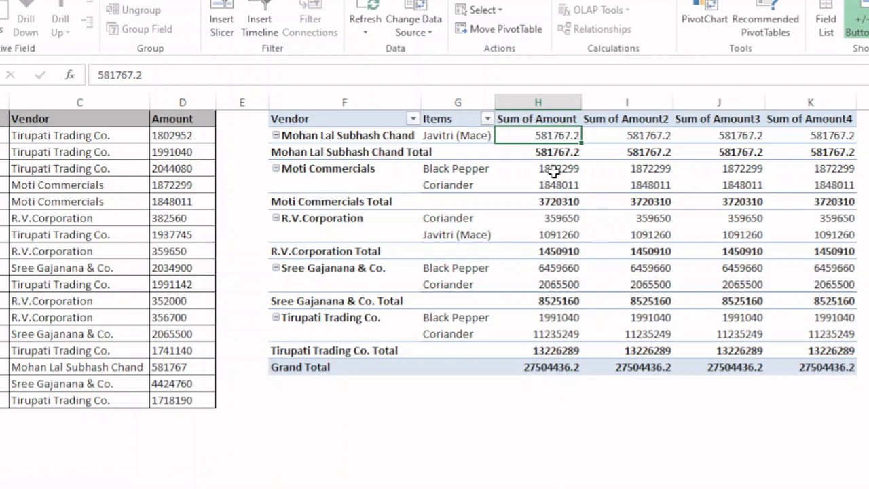
# Step: Try the Currency number format with the ₹ symbol and no decimals on the whole Sum of Amount field, and undo it
pyautogui.rightClick(557, 135)
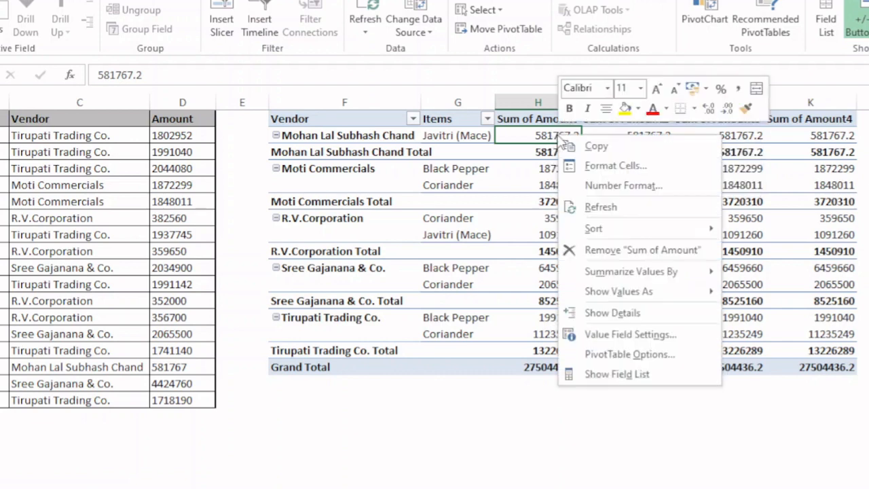
pyautogui.click(597, 185)
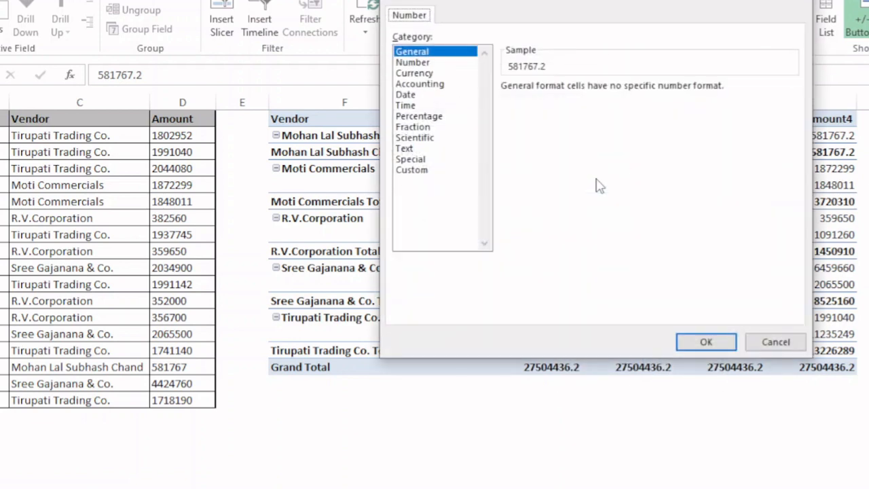
pyautogui.click(415, 72)
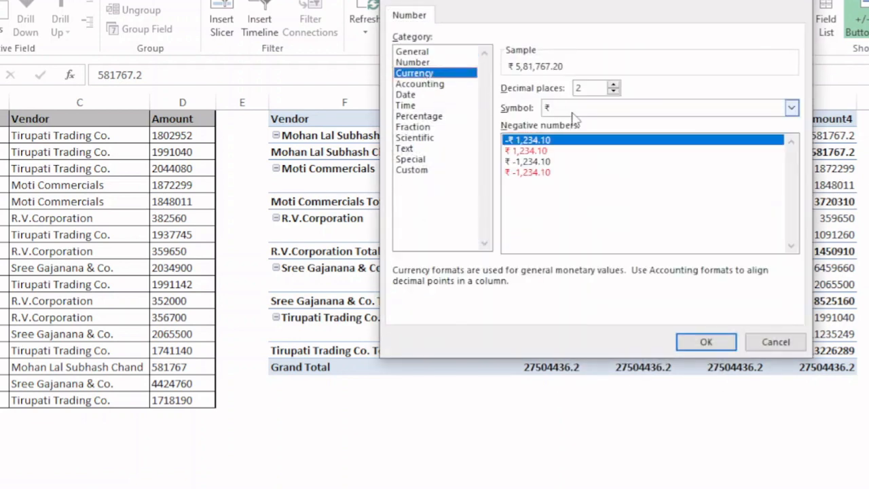
pyautogui.doubleClick(613, 91)
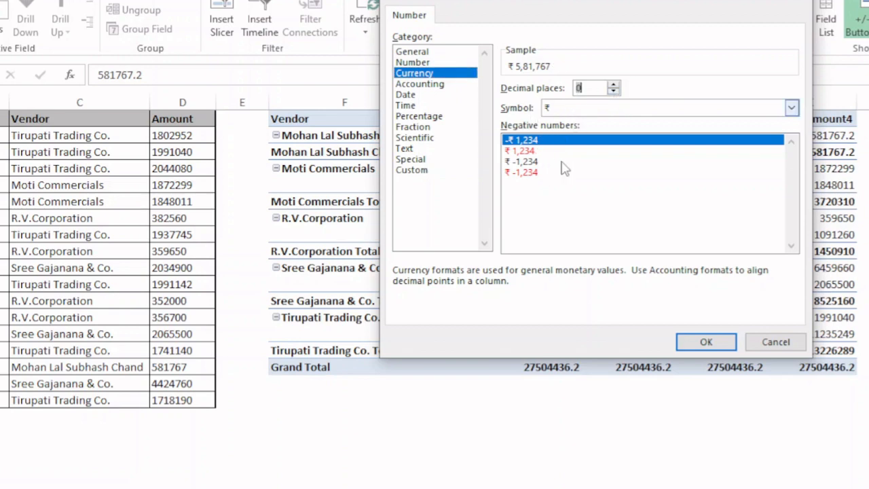
pyautogui.click(720, 342)
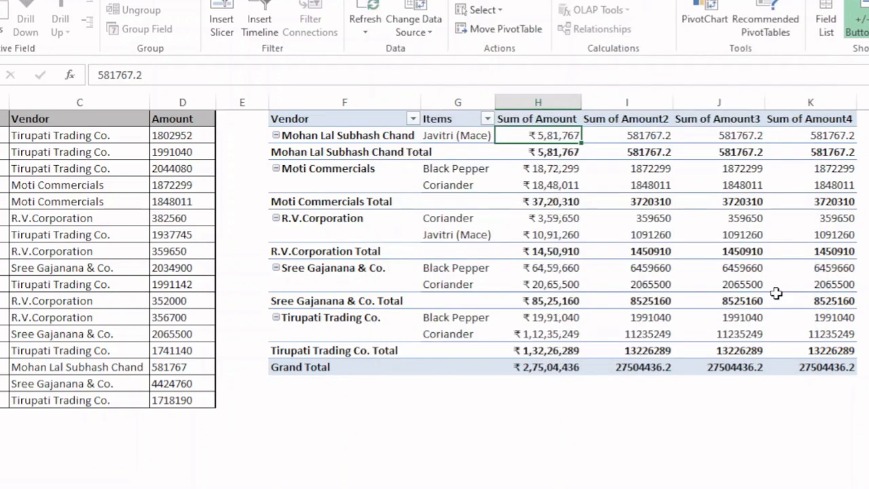
pyautogui.click(538, 102)
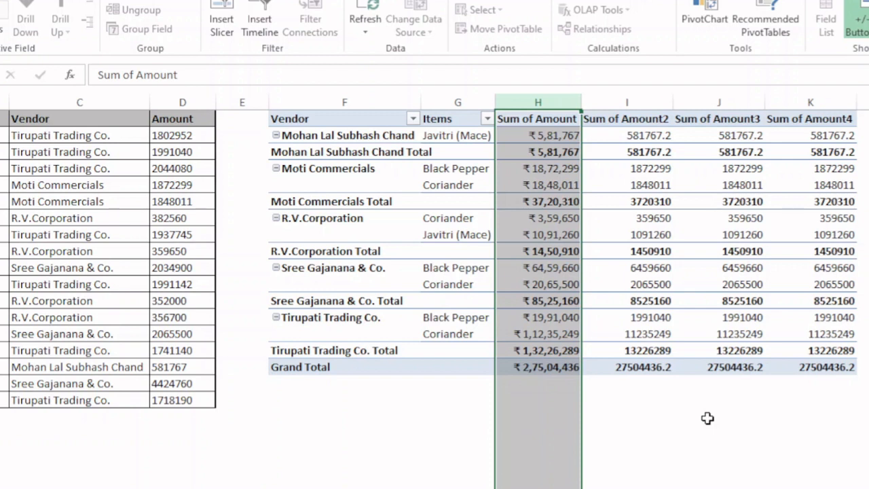
pyautogui.hotkey('ctrl', 'z')
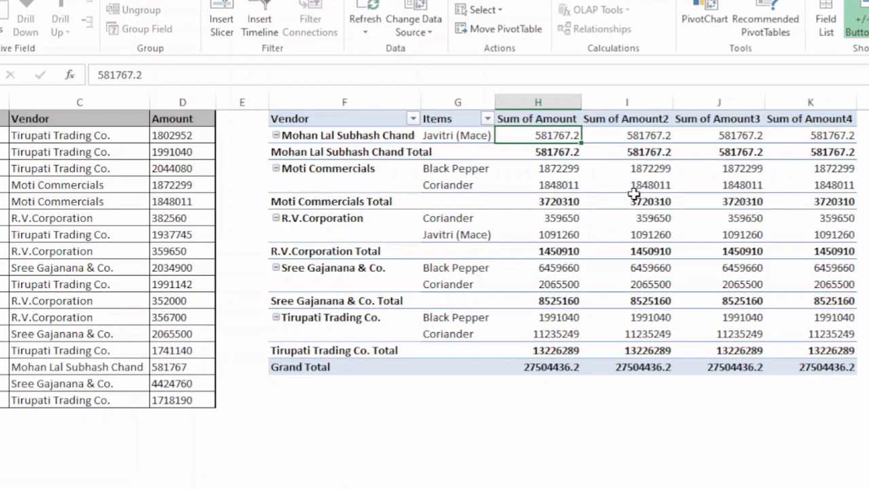
# Step: Show the Sum of Amount2 values as % of Grand Total
pyautogui.click(634, 183)
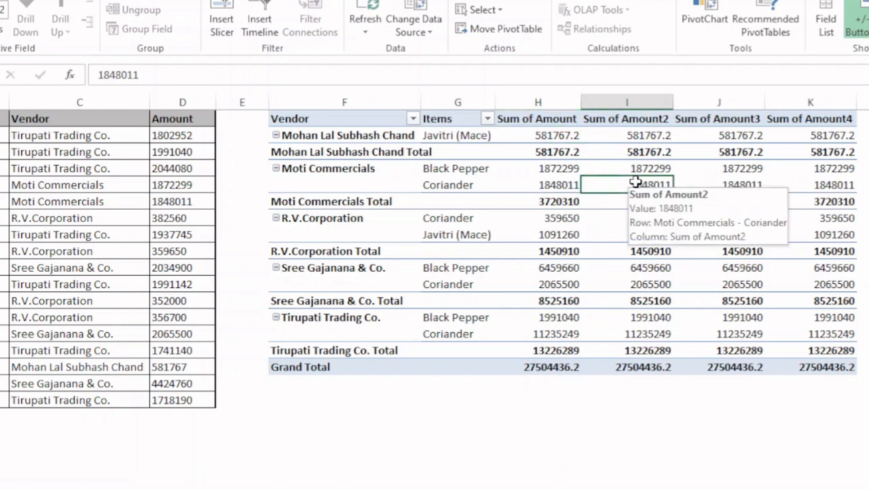
pyautogui.rightClick(635, 183)
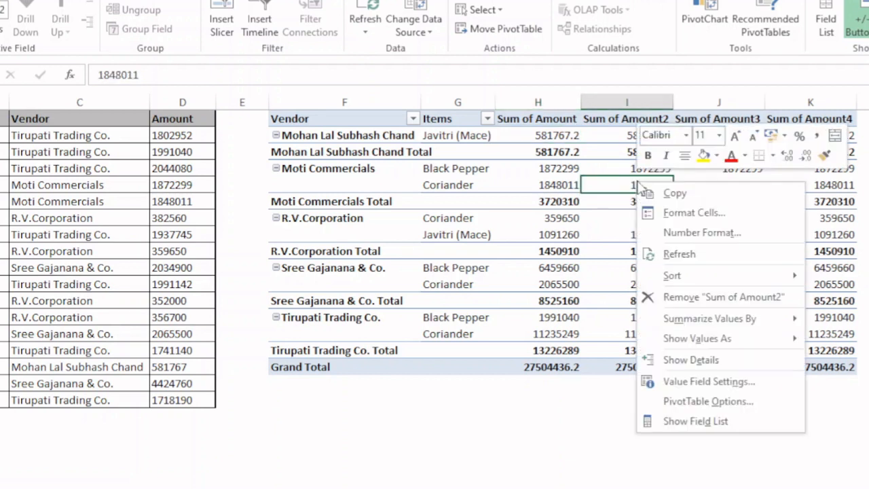
pyautogui.moveTo(695, 345)
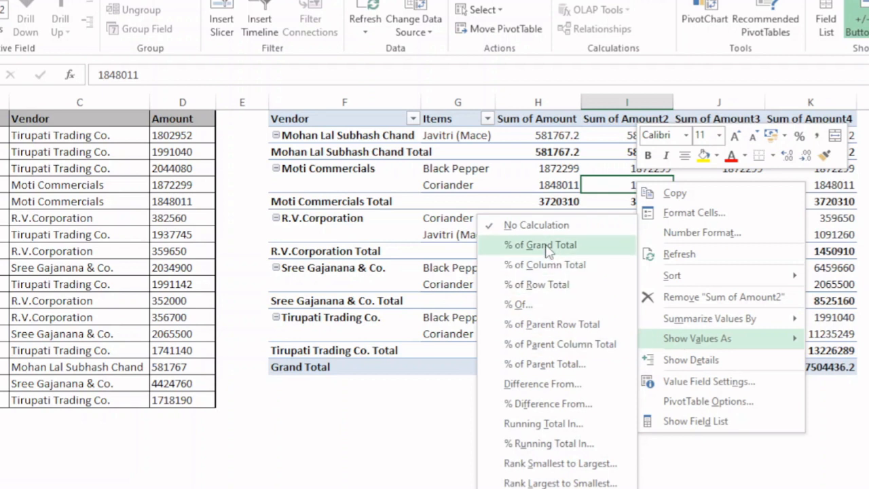
pyautogui.click(570, 246)
# Step: Rename the Sum of Amount2 column heading as "% of grand total"
pyautogui.click(633, 123)
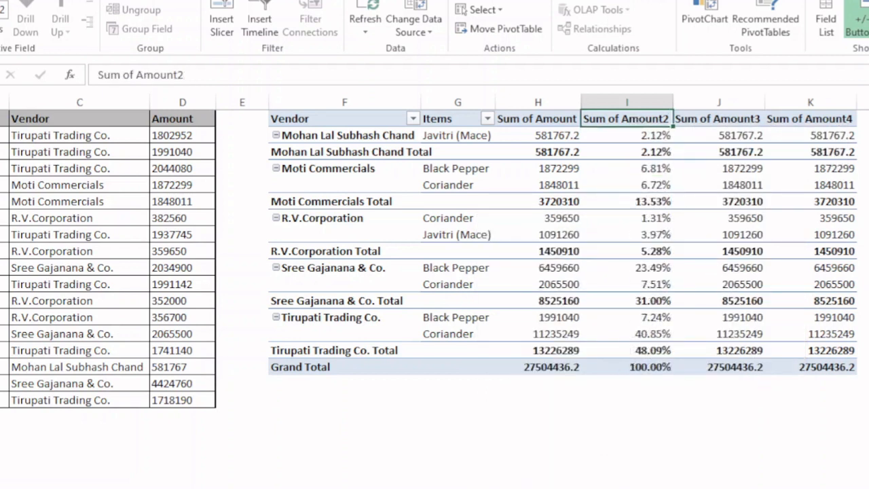
pyautogui.write('%')
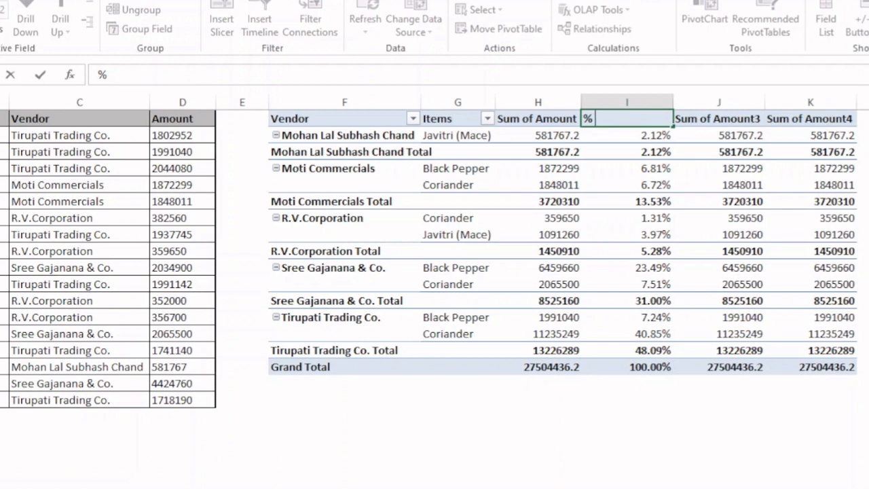
pyautogui.write(' of grand')
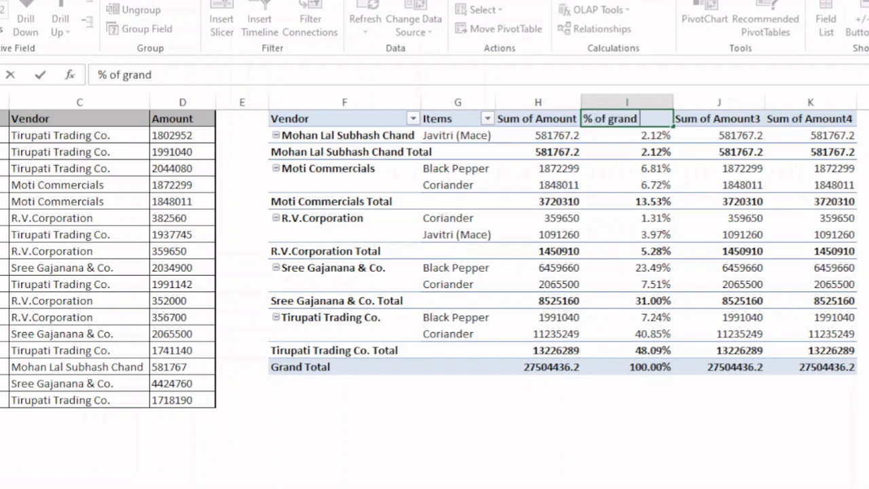
pyautogui.write(' total')
pyautogui.press('Return')
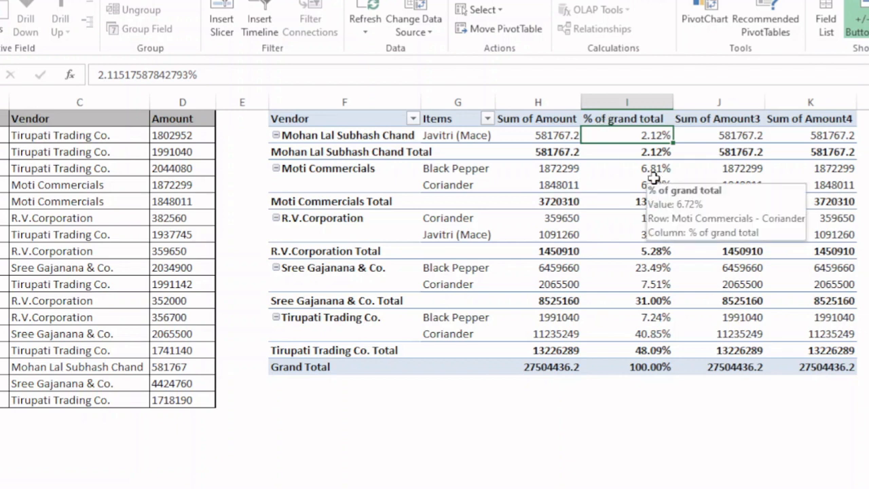
# Step: Examine how the item percentages and vendor subtotals in the % of grand total column relate to the Grand Total
pyautogui.click(644, 370)
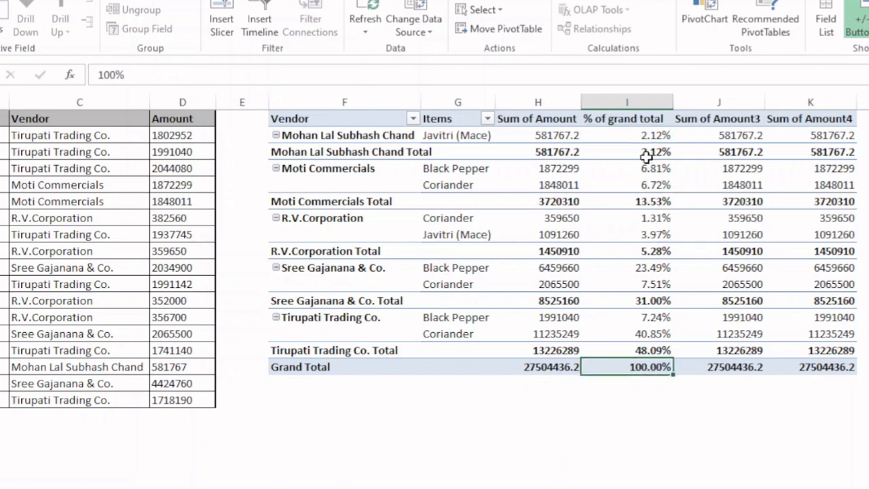
pyautogui.click(635, 202)
pyautogui.click(647, 252)
pyautogui.click(654, 302)
pyautogui.click(653, 366)
pyautogui.click(644, 302)
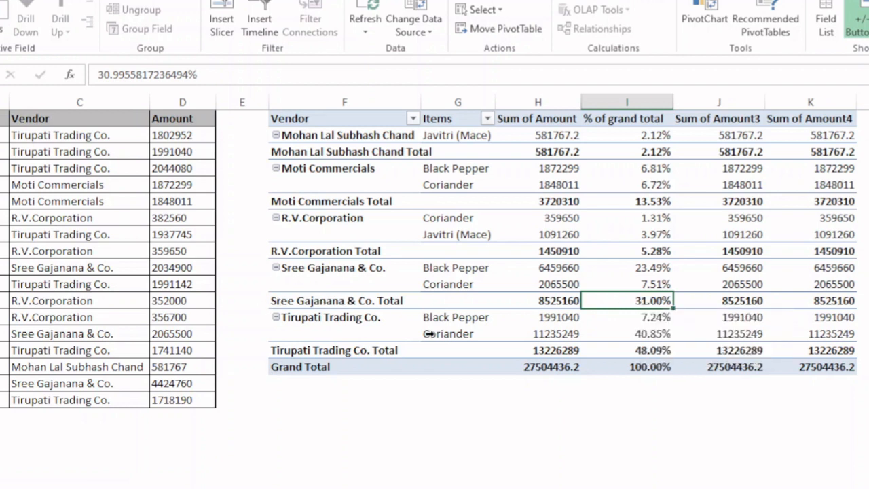
pyautogui.moveTo(594, 370)
pyautogui.moveTo(455, 284); pyautogui.dragTo(631, 275)
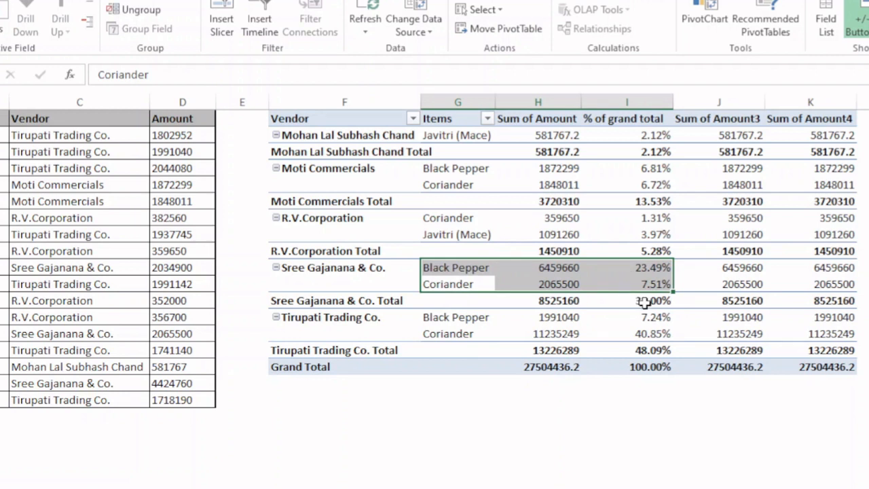
pyautogui.click(644, 303)
pyautogui.click(649, 366)
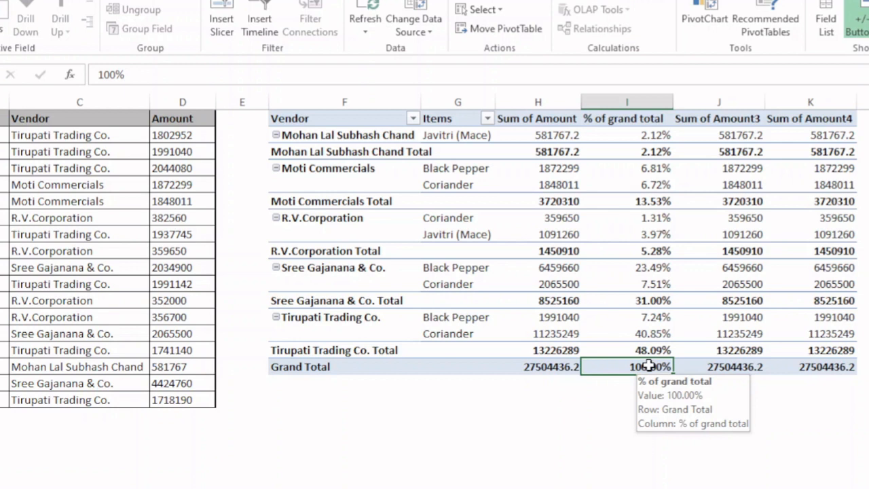
# Step: Try showing the Sum of Amount3 values as % of Parent Total through the value field settings, and undo it
pyautogui.click(729, 233)
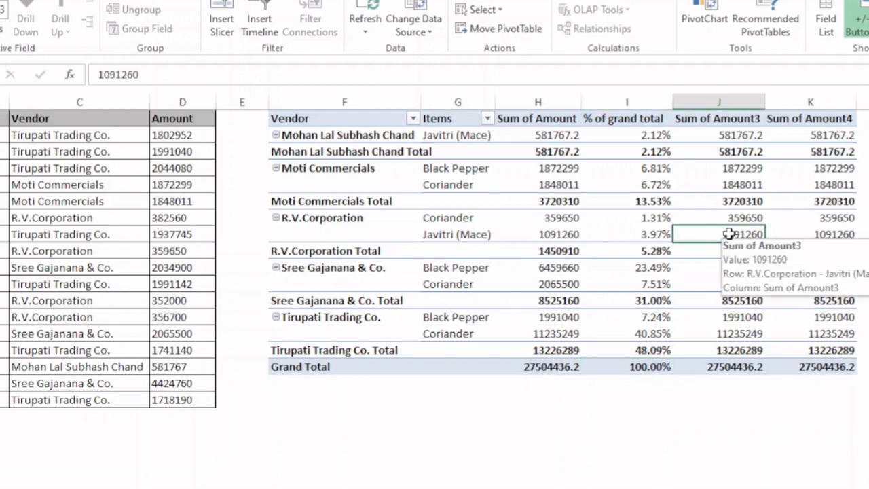
pyautogui.rightClick(729, 234)
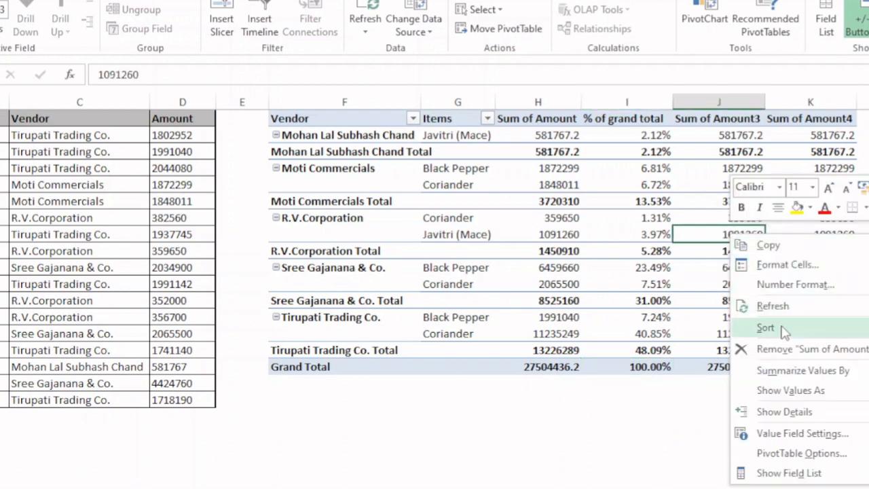
pyautogui.click(803, 436)
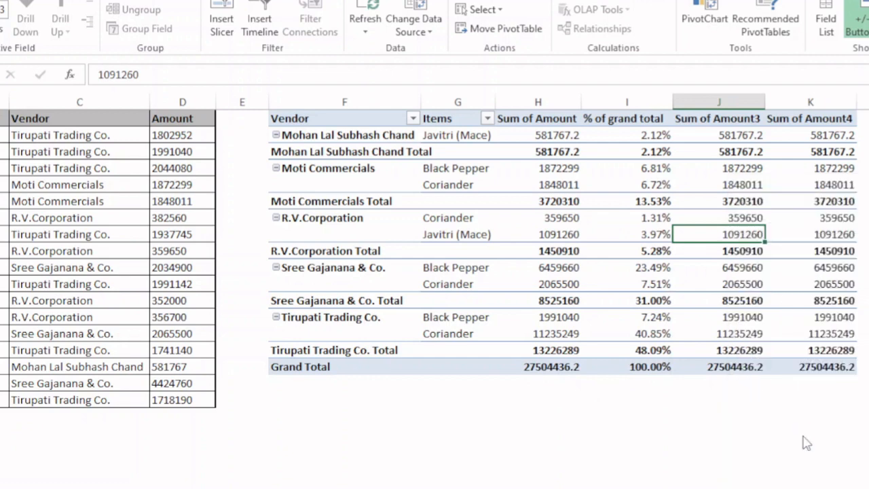
pyautogui.click(797, 358)
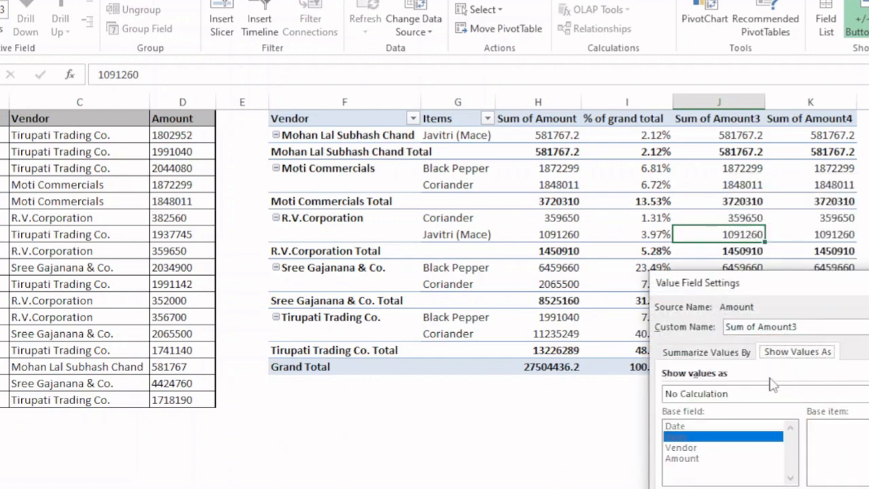
pyautogui.click(747, 397)
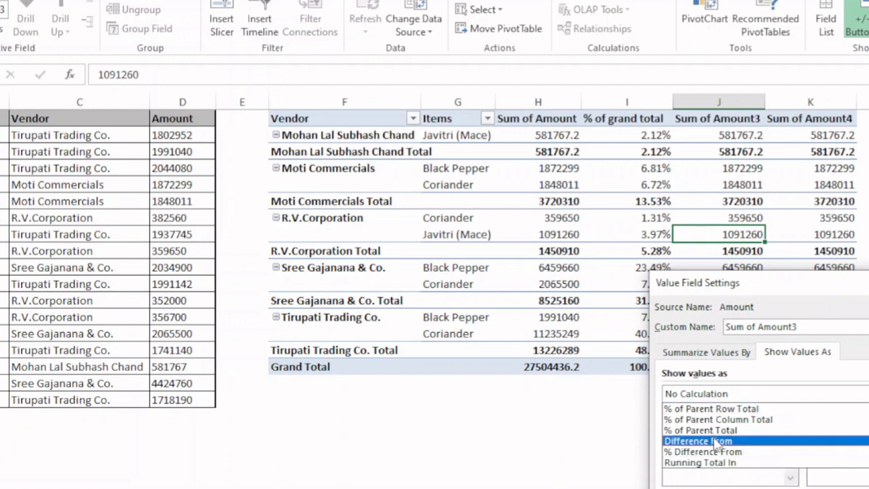
pyautogui.click(712, 430)
pyautogui.click(864, 488)
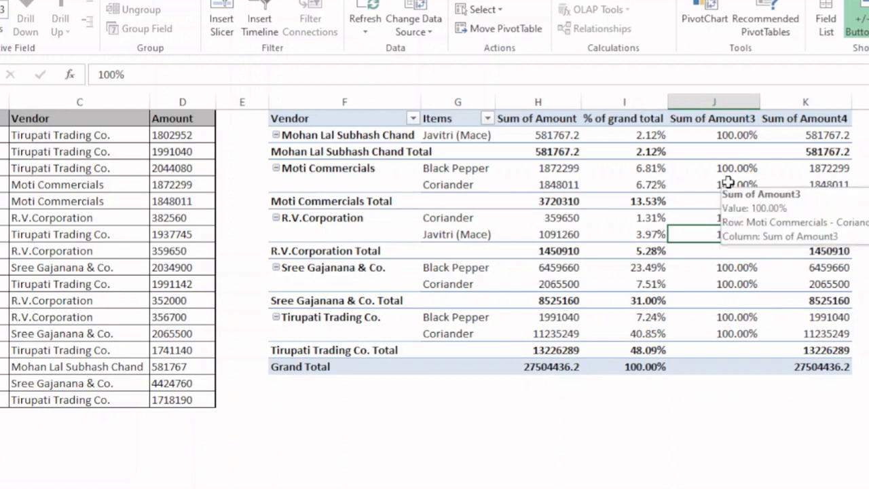
pyautogui.moveTo(712, 364)
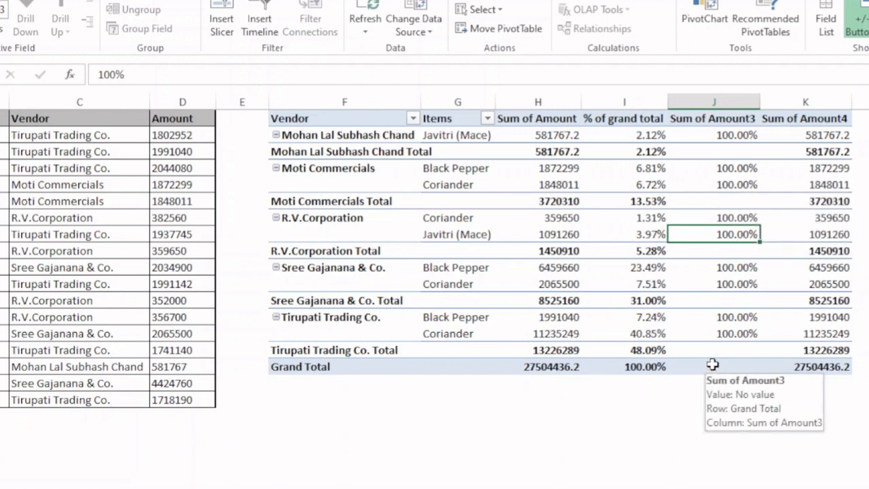
pyautogui.hotkey('ctrl', 'z')
pyautogui.click(725, 182)
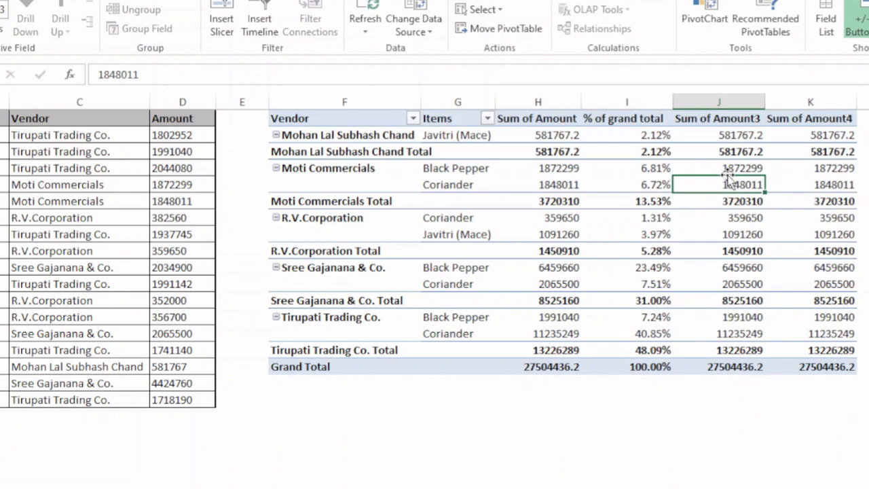
pyautogui.click(736, 170)
pyautogui.rightClick(736, 170)
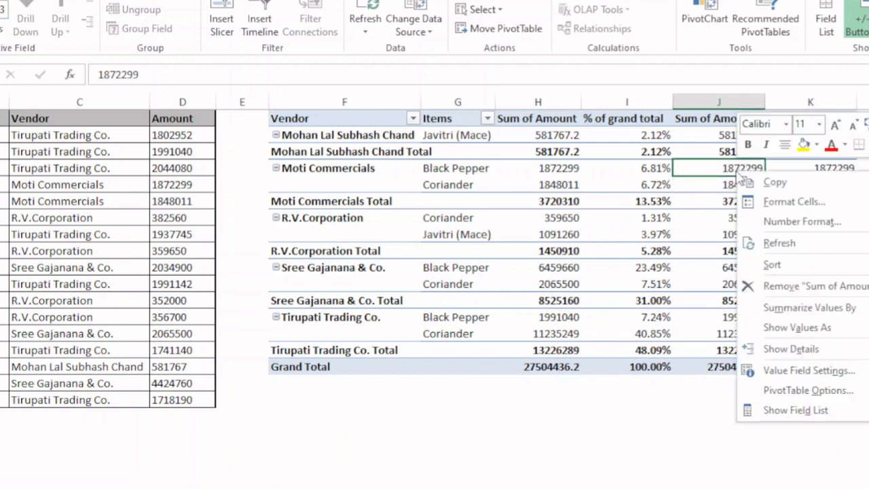
pyautogui.moveTo(798, 329)
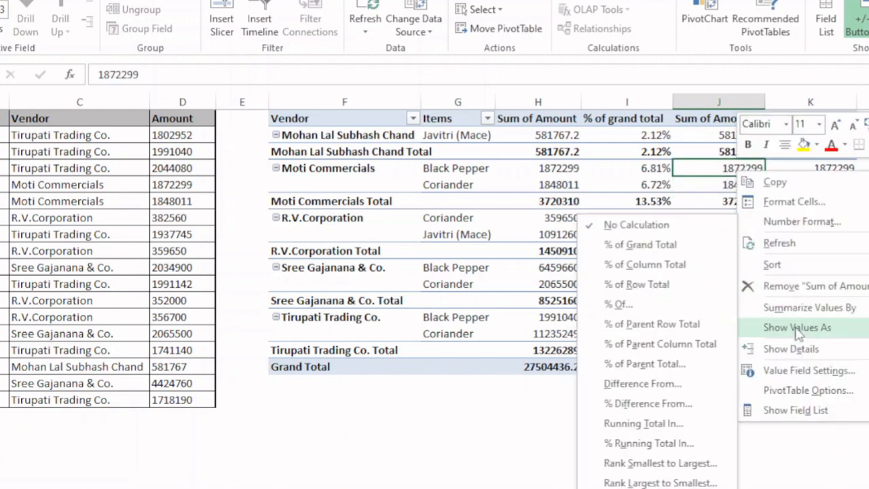
pyautogui.click(628, 363)
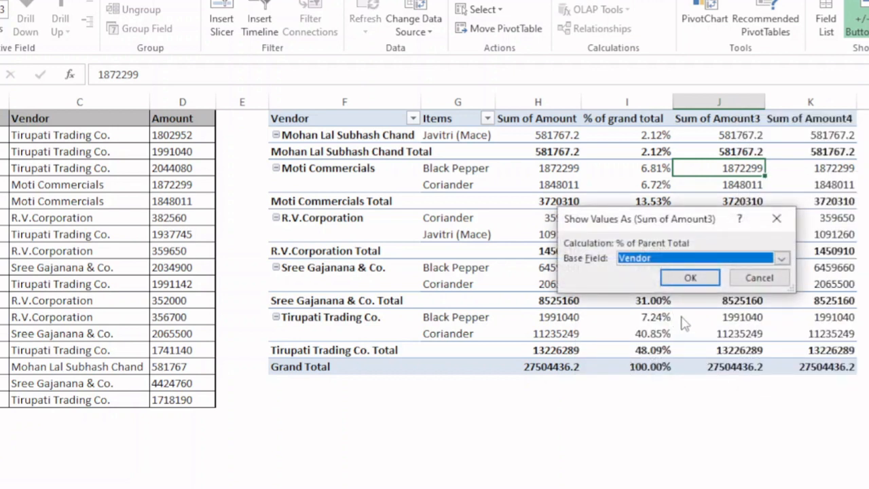
pyautogui.click(757, 278)
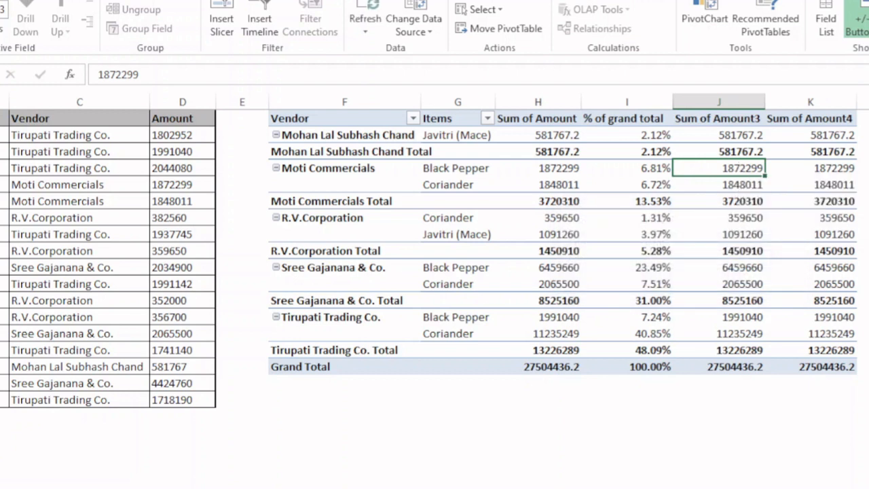
# Step: Try showing Sum of Amount3 as % of Parent Total with Vendor as the base field in its value field settings, and undo it
pyautogui.hscroll(1, 654, 182)
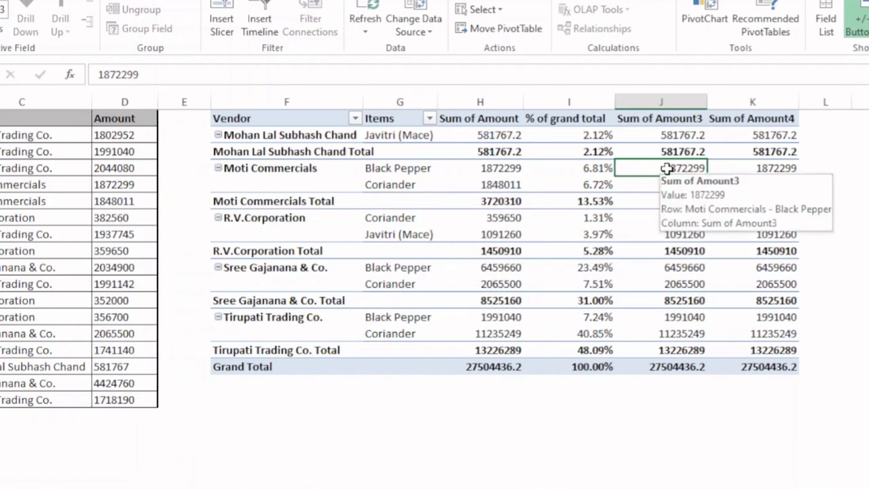
pyautogui.rightClick(668, 171)
pyautogui.click(721, 369)
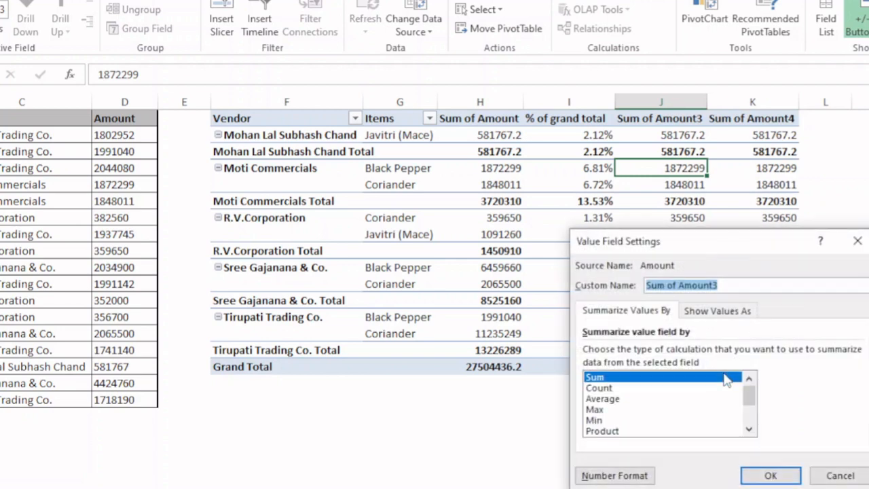
pyautogui.click(718, 312)
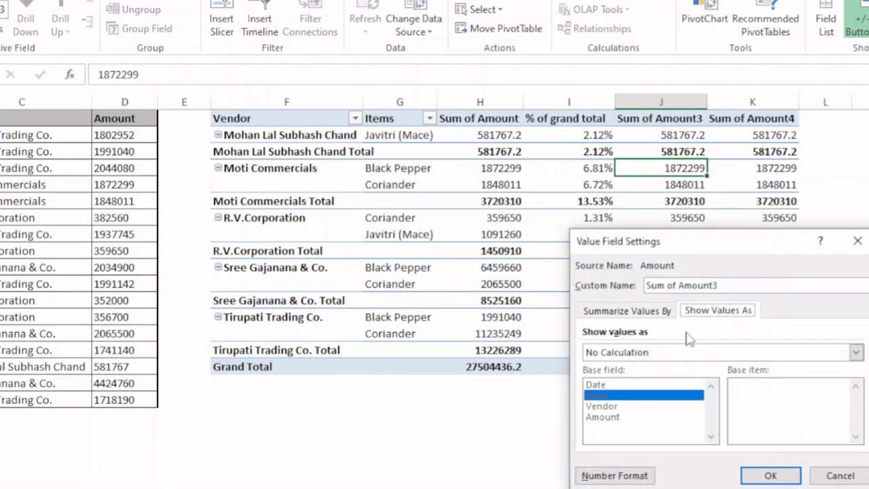
pyautogui.click(663, 354)
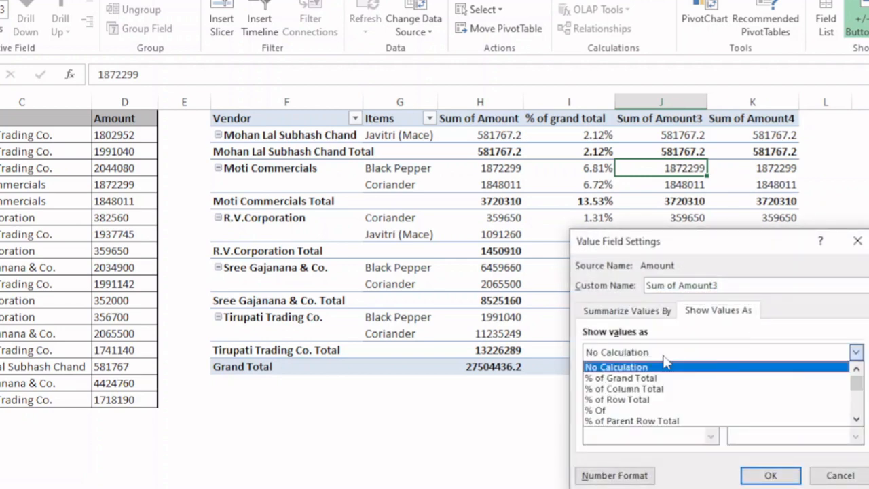
pyautogui.click(856, 420)
pyautogui.click(856, 419)
pyautogui.click(856, 419)
pyautogui.click(856, 420)
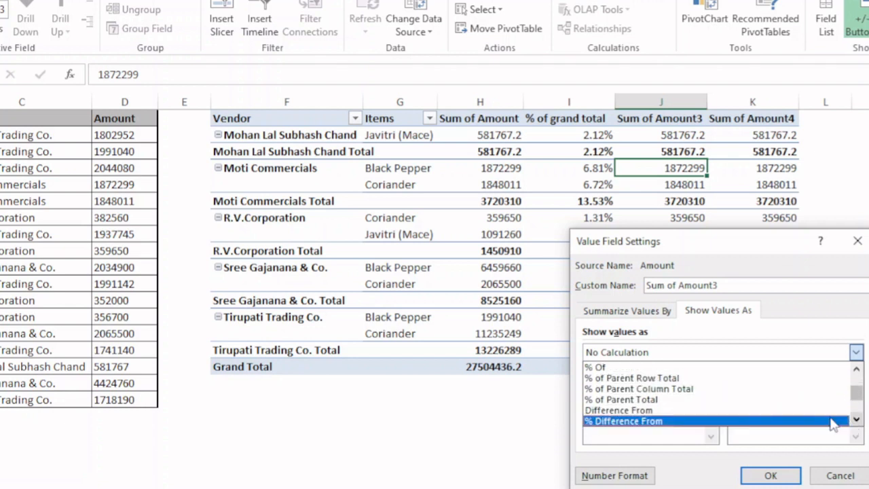
pyautogui.click(655, 399)
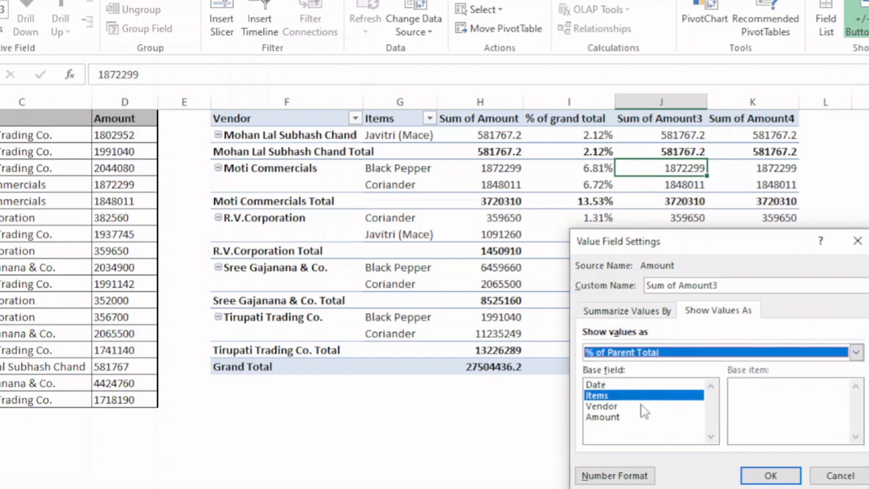
pyautogui.click(612, 408)
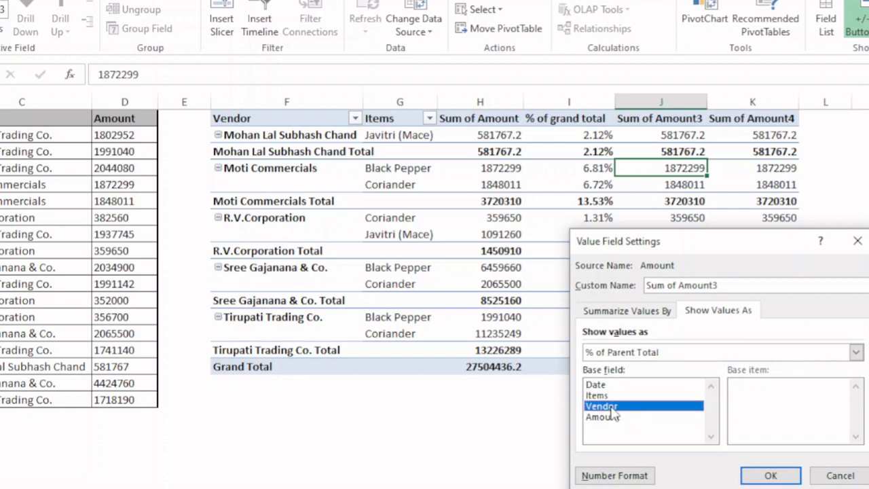
pyautogui.click(755, 475)
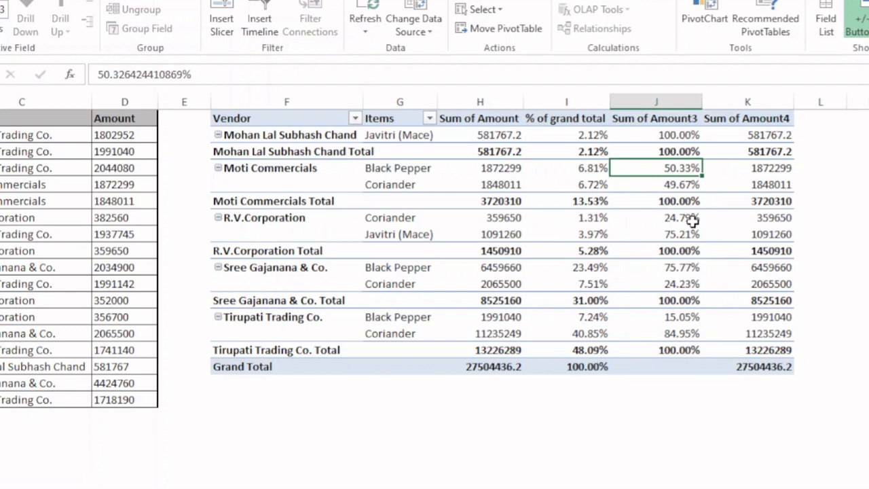
pyautogui.hotkey('ctrl', 'z')
# Step: Show the Sum of Amount3 values as % of Parent Total with Vendor as the base field, and check the item percentages within each vendor
pyautogui.rightClick(683, 168)
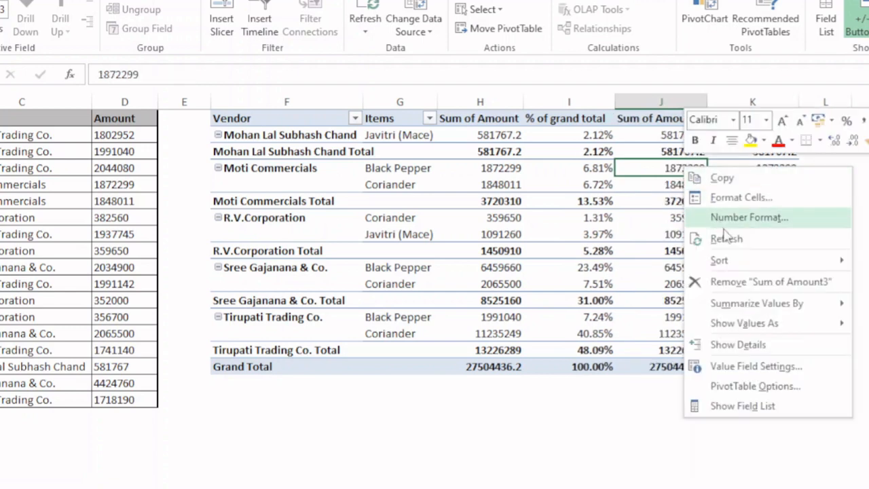
pyautogui.moveTo(747, 323)
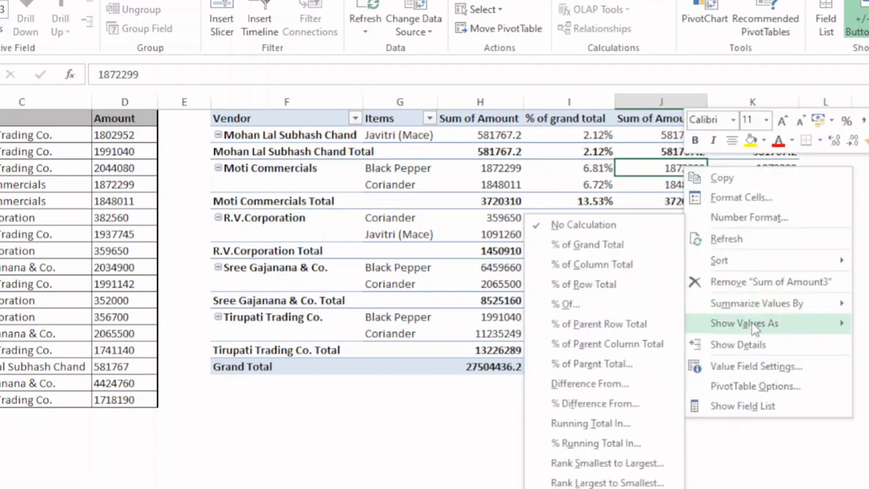
pyautogui.click(625, 363)
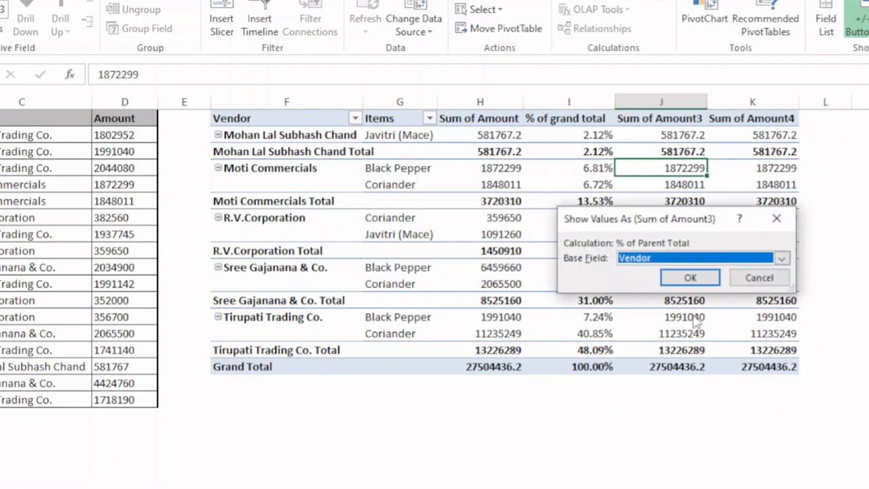
pyautogui.click(687, 278)
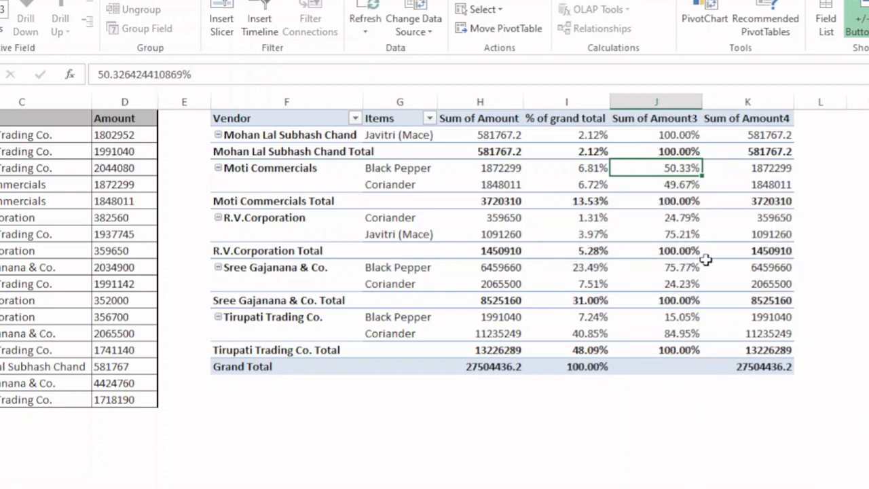
pyautogui.moveTo(675, 218)
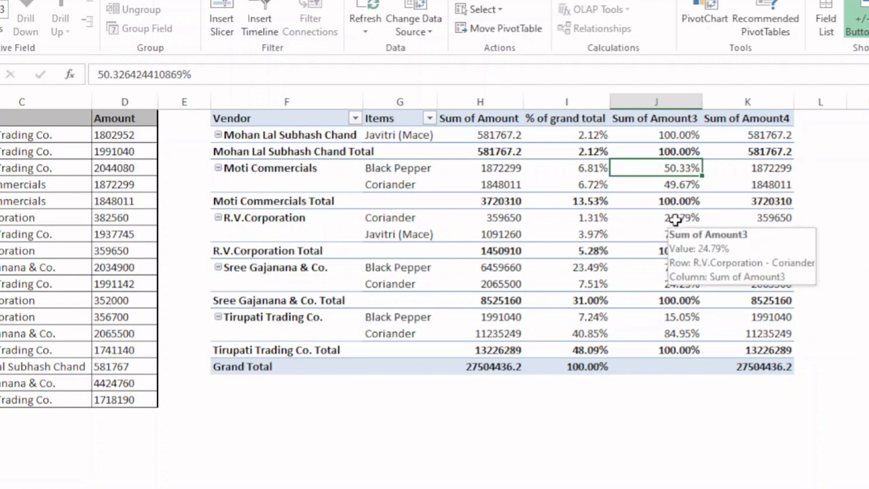
pyautogui.moveTo(664, 367)
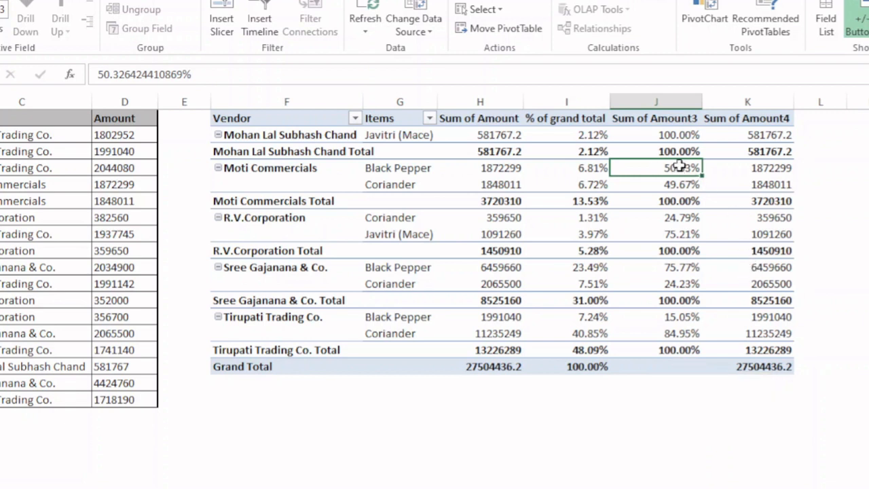
pyautogui.moveTo(682, 171); pyautogui.dragTo(682, 184)
pyautogui.moveTo(683, 218); pyautogui.dragTo(682, 233)
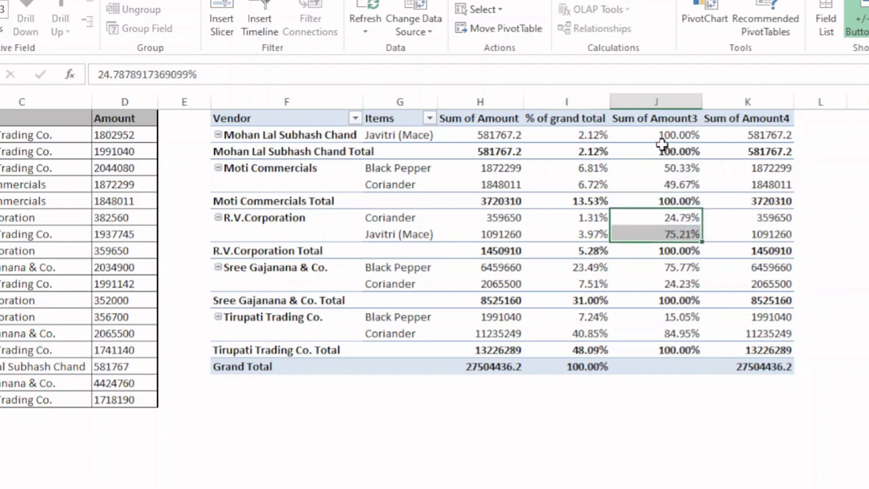
# Step: Rename the Sum of Amount3 column heading as "% of parent total"
pyautogui.click(658, 120)
pyautogui.write('%')
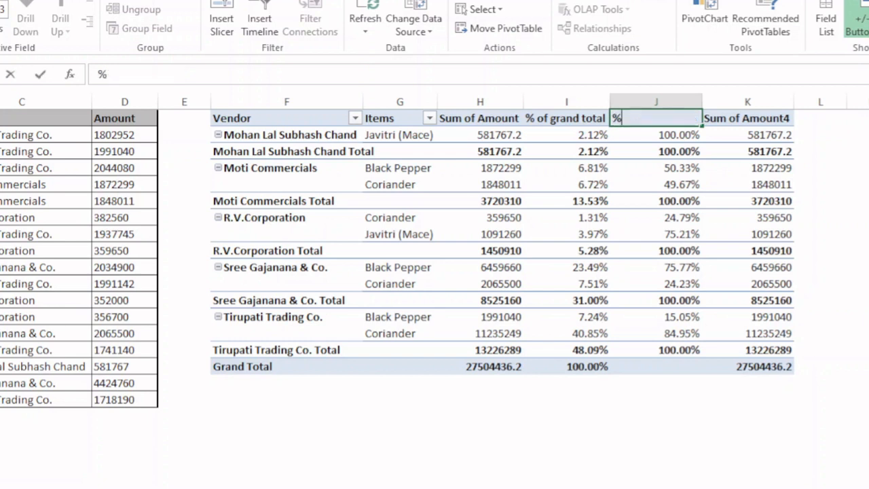
pyautogui.write(' of p')
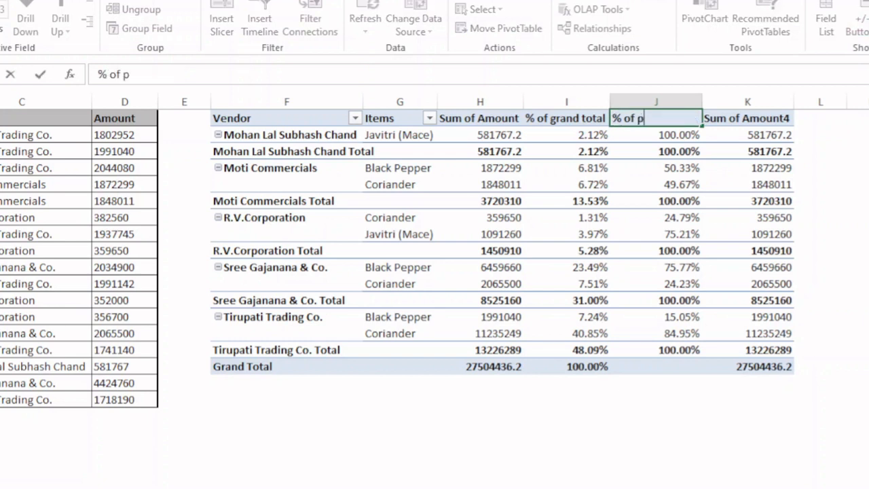
pyautogui.write('arent total')
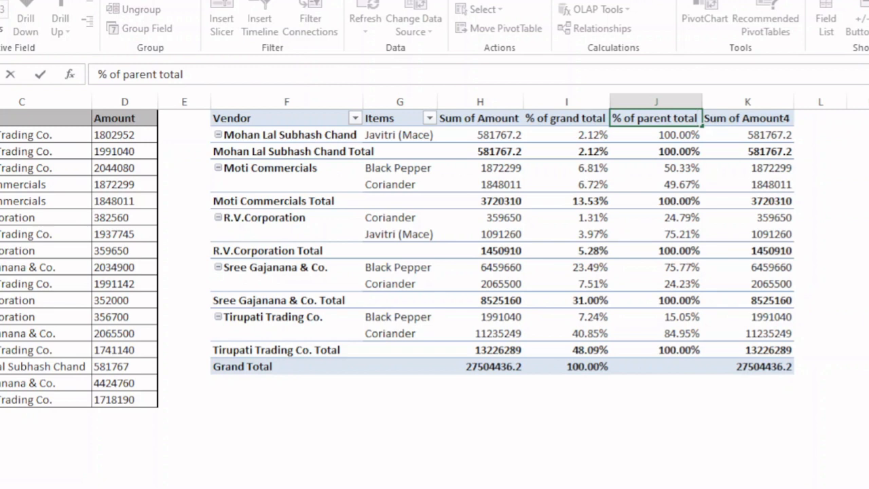
pyautogui.press('Return')
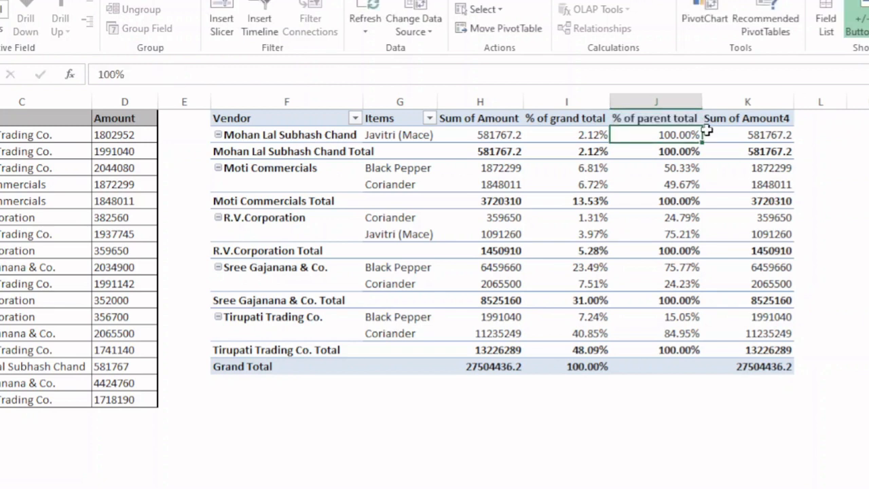
# Step: Show the Sum of Amount4 values as % of Parent Row Total, and compare its item percentages and vendor subtotals with the other percentage columns
pyautogui.moveTo(636, 192)
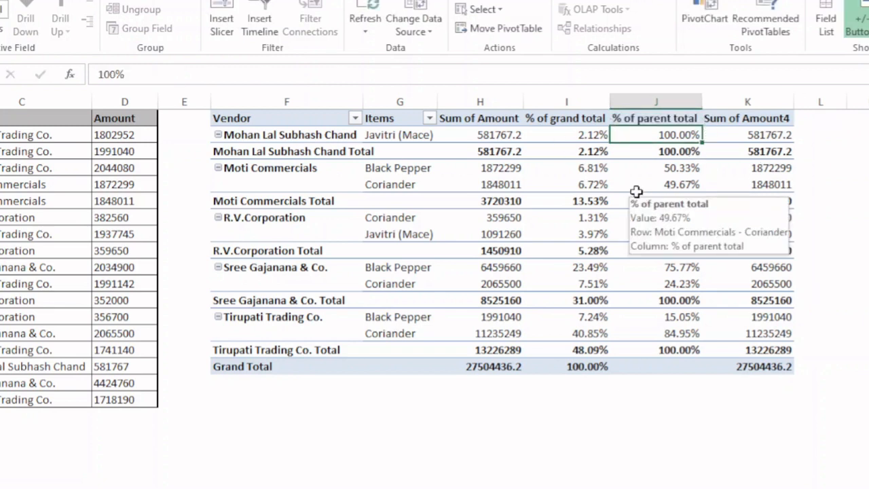
pyautogui.moveTo(653, 305)
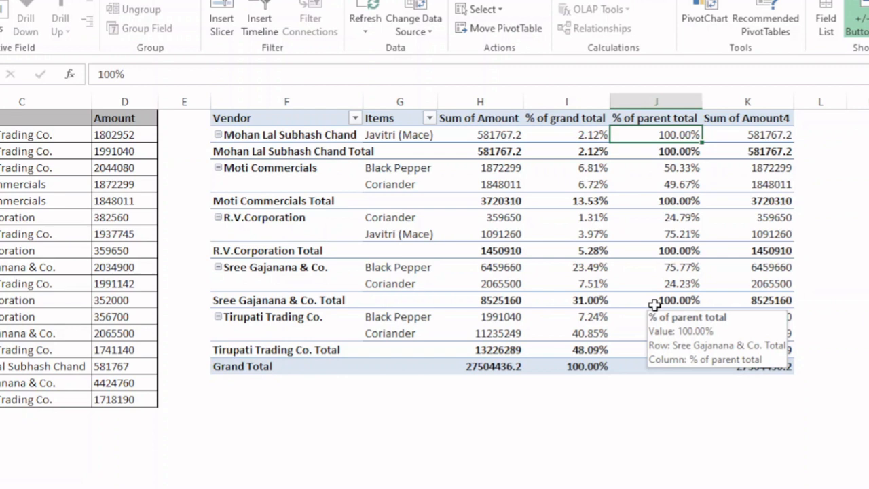
pyautogui.click(765, 231)
pyautogui.rightClick(767, 231)
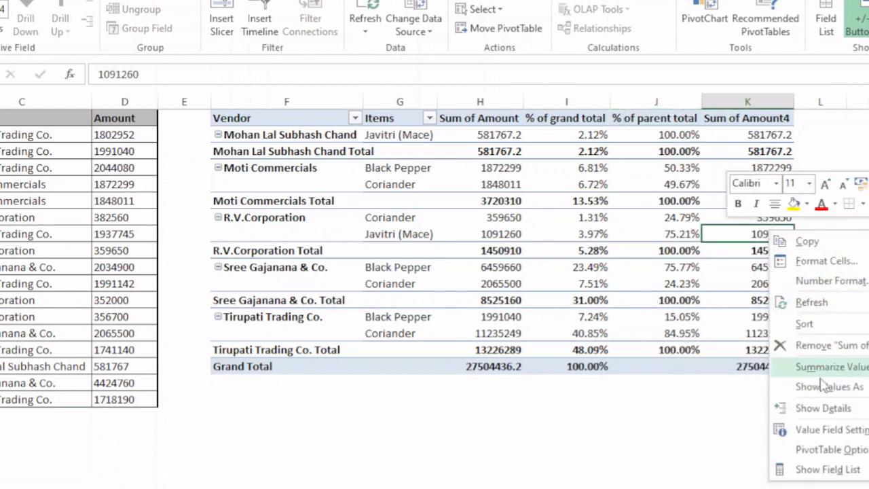
pyautogui.moveTo(823, 389)
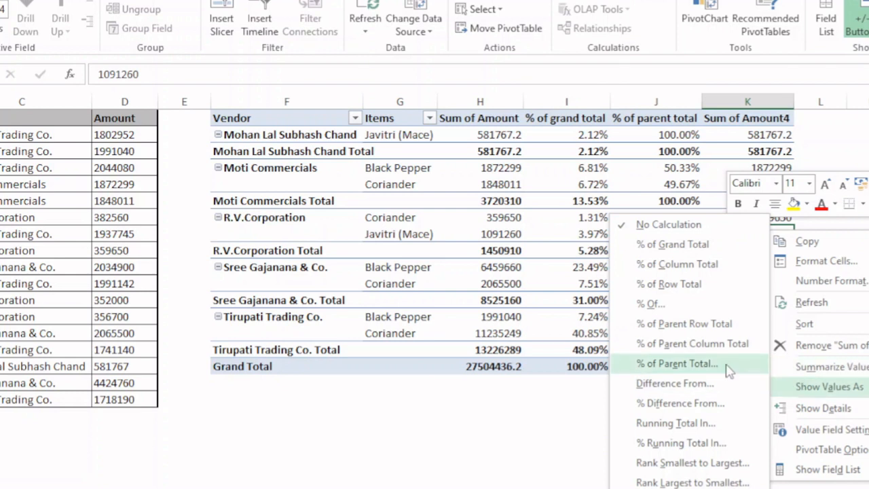
pyautogui.click(687, 324)
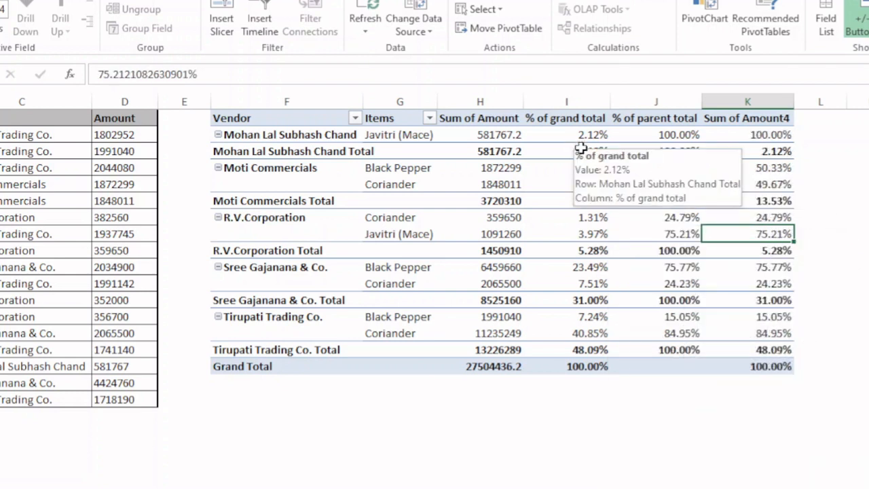
pyautogui.click(583, 366)
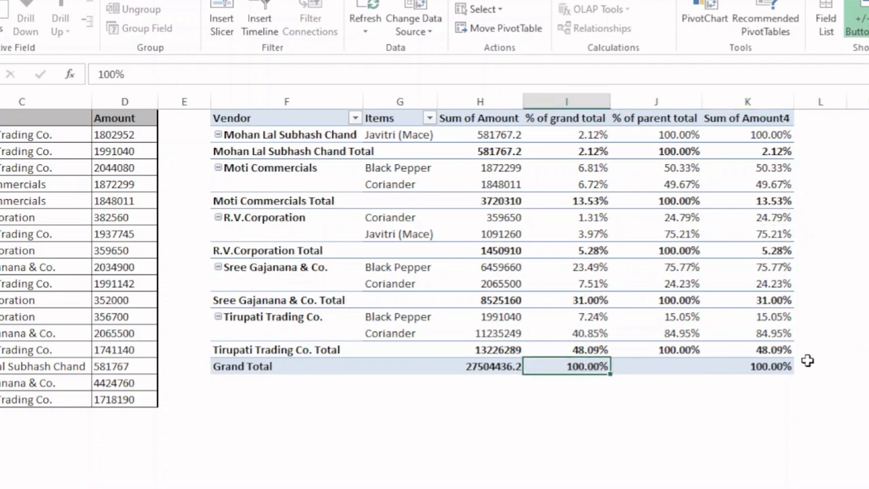
pyautogui.click(780, 367)
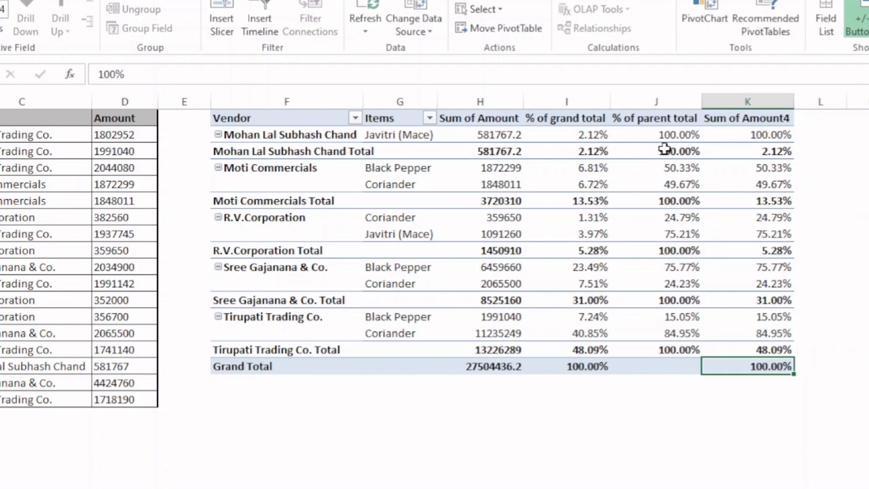
pyautogui.moveTo(667, 227)
pyautogui.moveTo(773, 167); pyautogui.dragTo(774, 183)
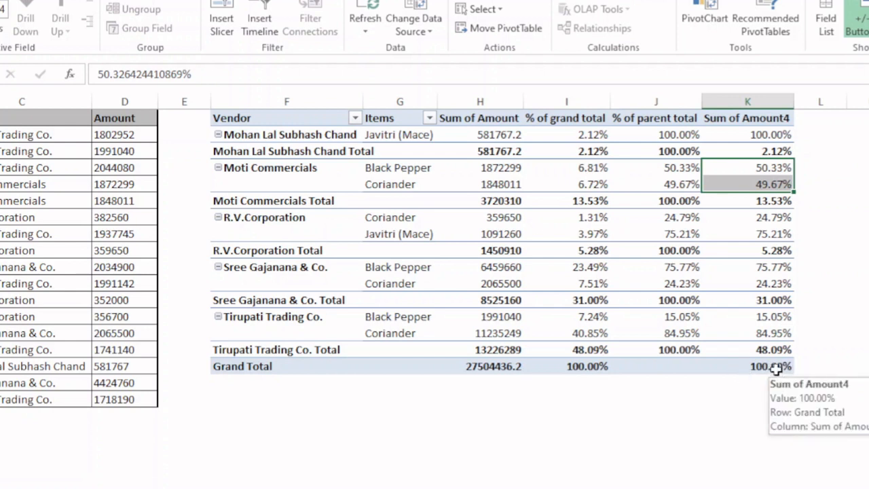
pyautogui.click(781, 201)
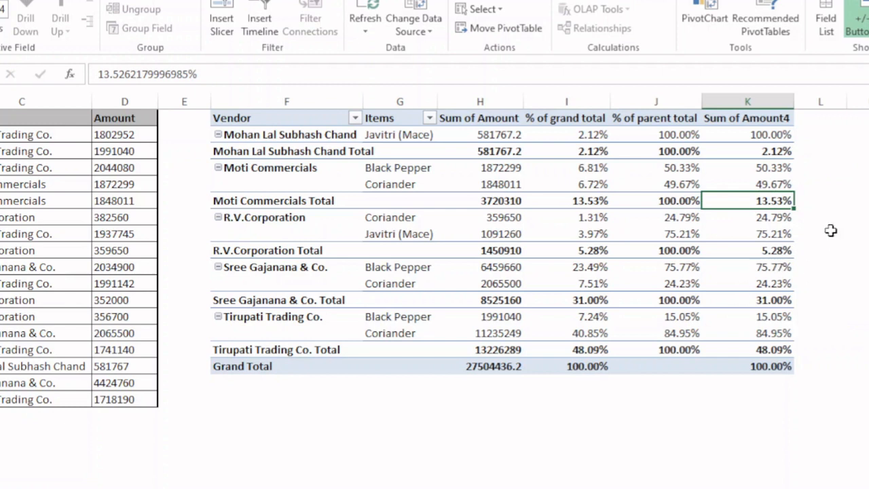
# Step: Rename the Sum of Amount4 column heading as "% of parent row total" and fit column K to its width
pyautogui.click(759, 121)
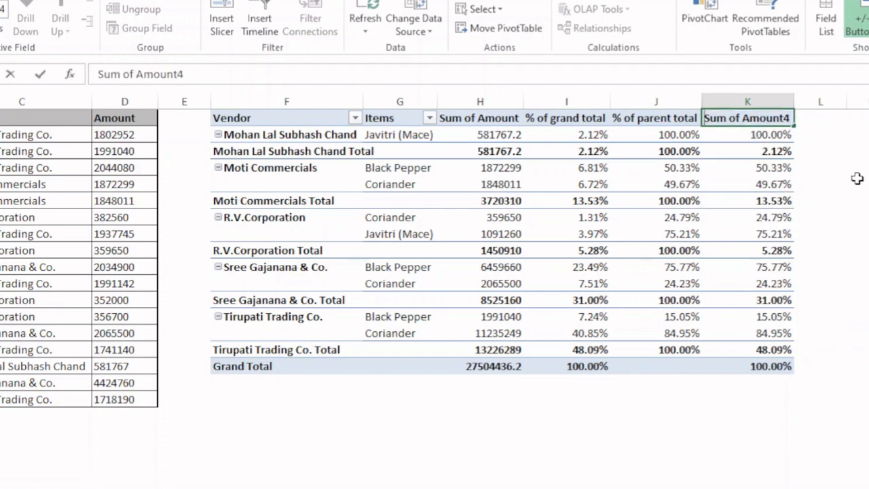
pyautogui.write('% of pa')
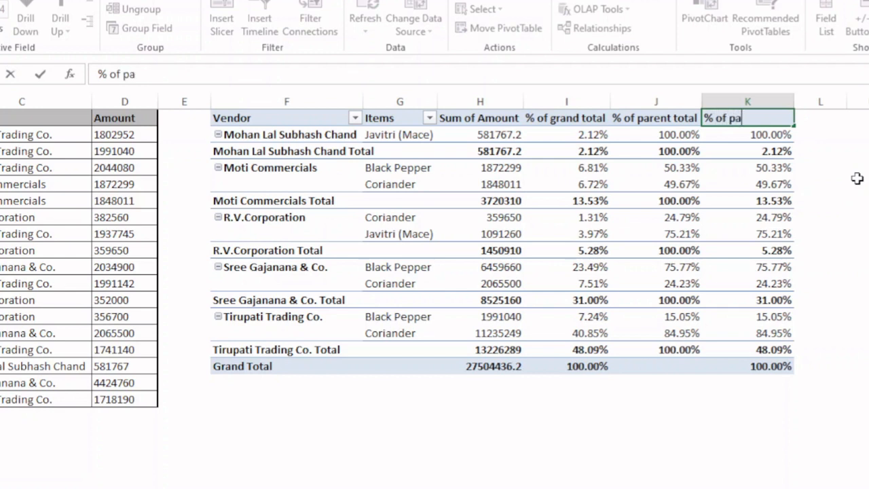
pyautogui.write('rent row')
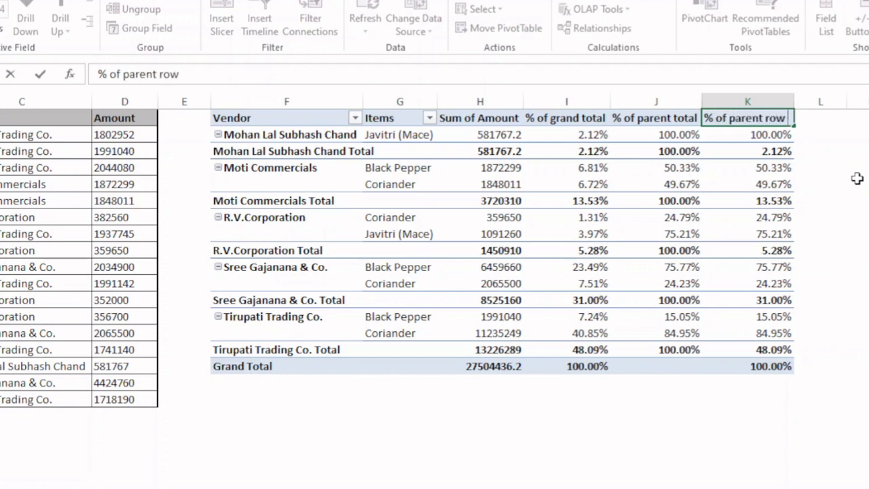
pyautogui.write(' total')
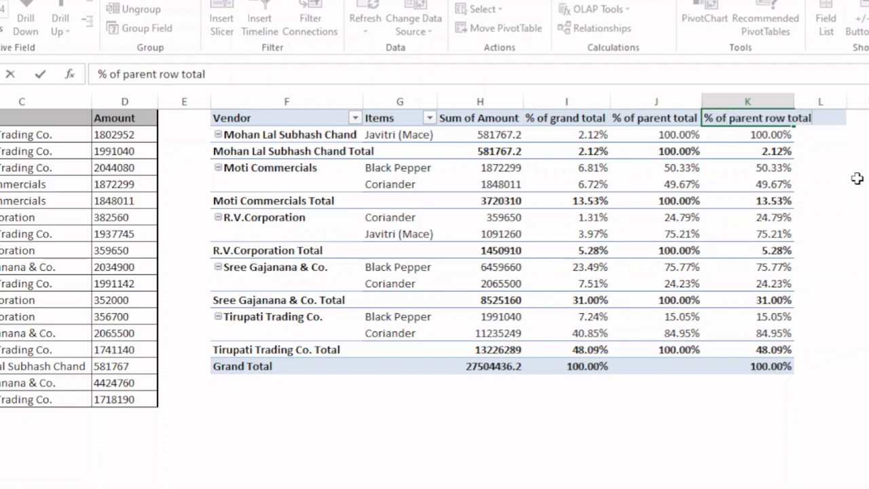
pyautogui.press('Return')
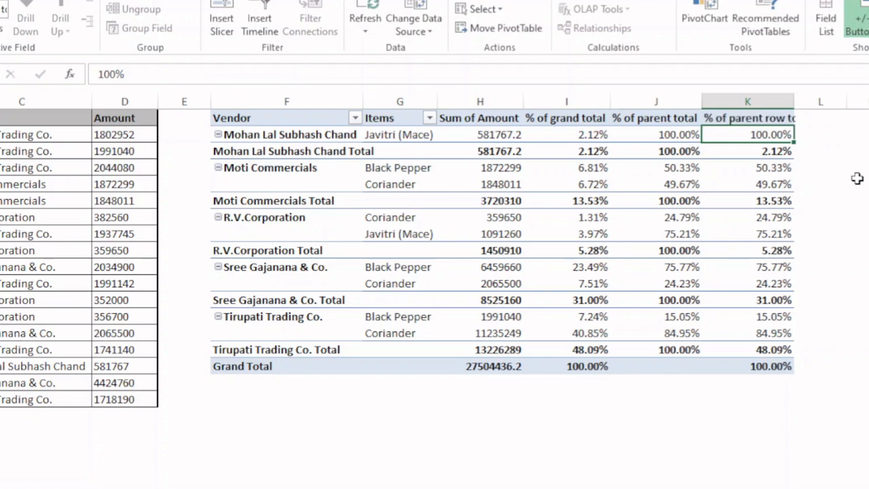
pyautogui.doubleClick(796, 102)
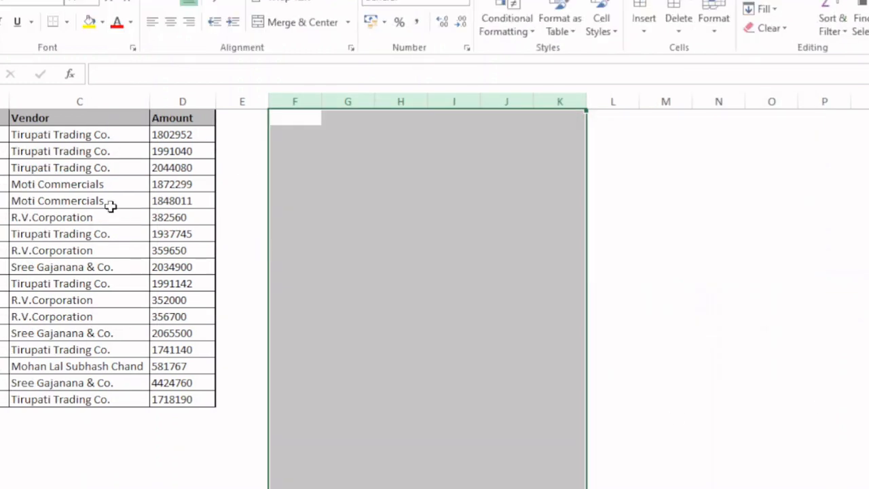
# Step: Create a PivotTable from the source range A1:D18 on the existing worksheet, placed at cell G1
pyautogui.click(116, 199)
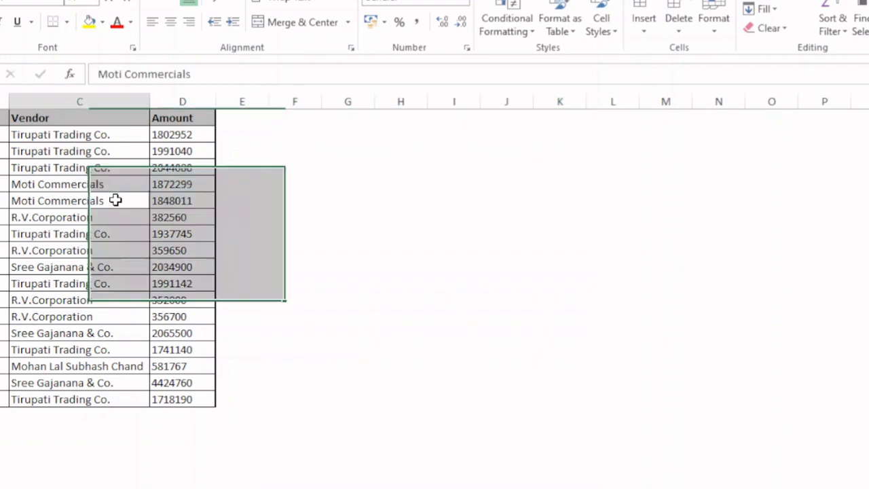
pyautogui.click(24, 234)
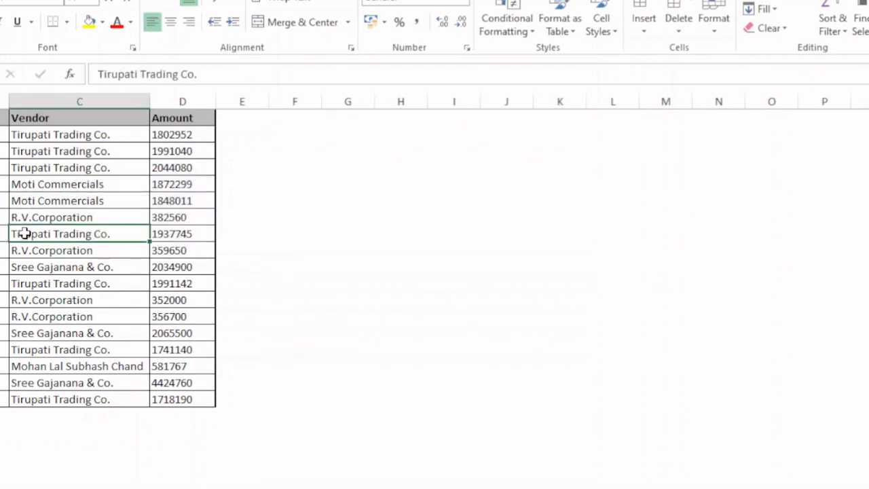
pyautogui.hotkey('alt', 'n')
pyautogui.press('v')
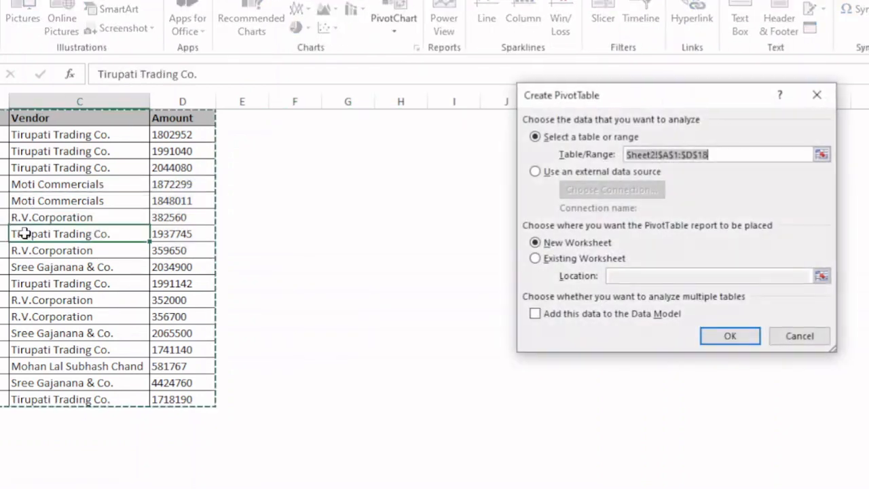
pyautogui.click(535, 258)
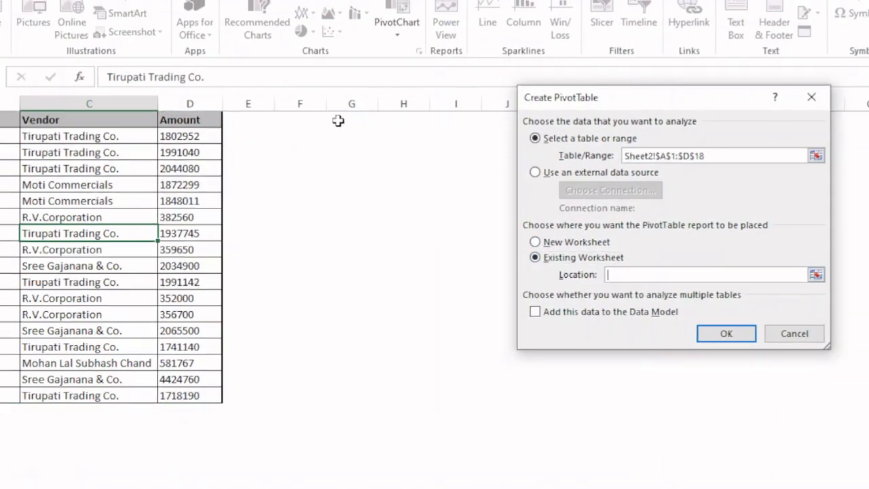
pyautogui.click(338, 121)
pyautogui.press('Return')
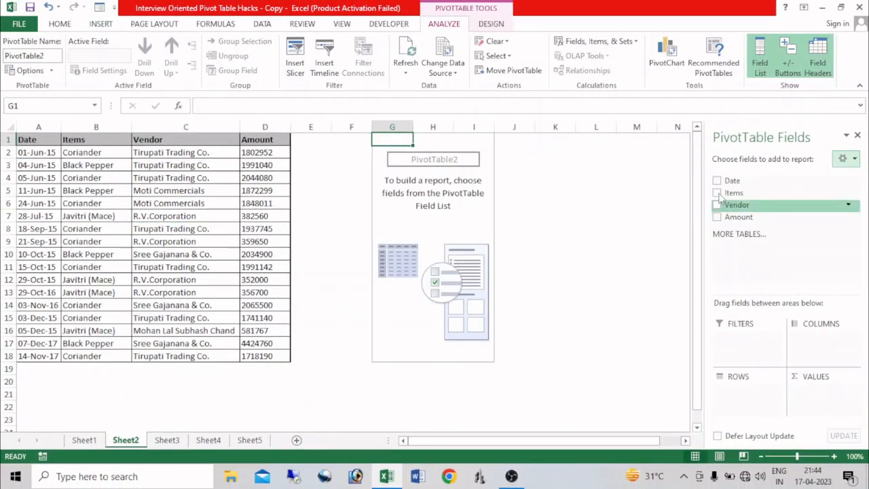
# Step: Put Date in the PivotTable's rows and Amount in its values, and close the field list
pyautogui.moveTo(721, 180); pyautogui.dragTo(769, 422)
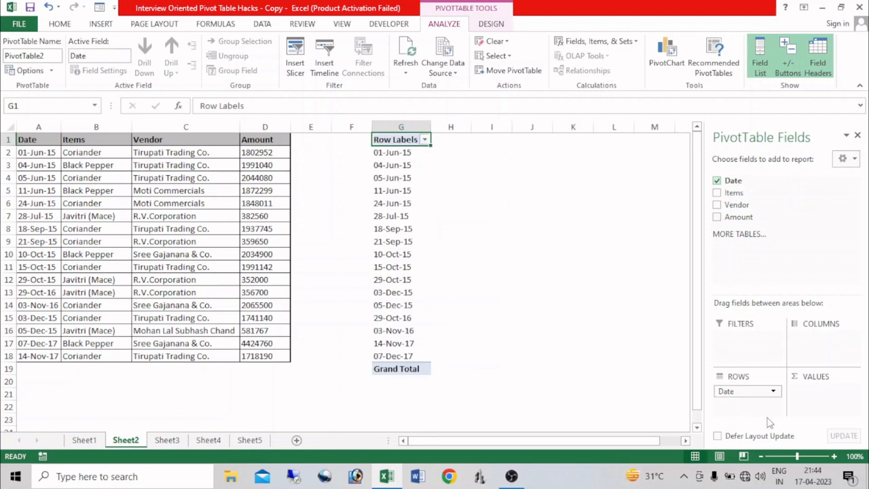
pyautogui.moveTo(723, 217); pyautogui.dragTo(819, 399)
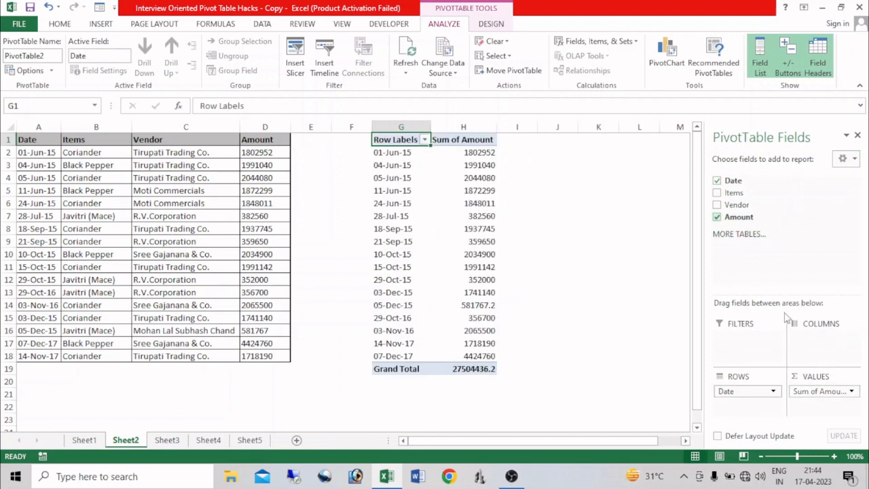
pyautogui.click(858, 137)
# Step: Group the PivotTable's dates by Months and Years
pyautogui.click(384, 216)
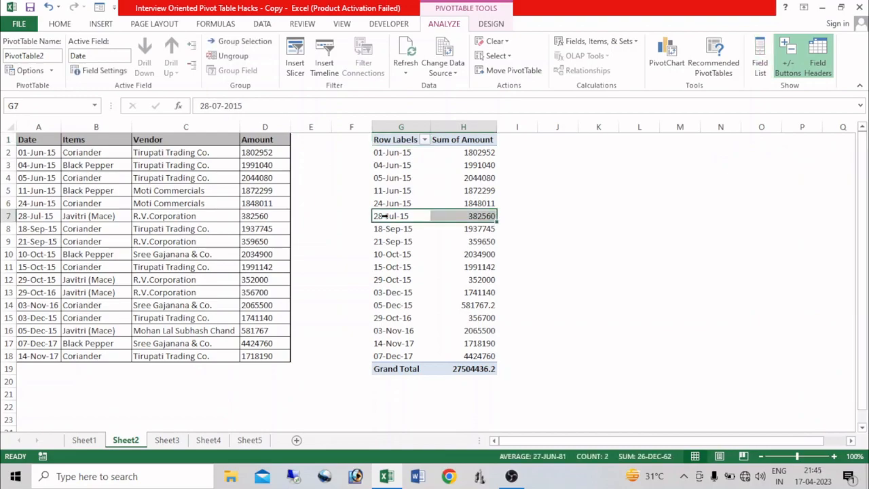
pyautogui.click(394, 216)
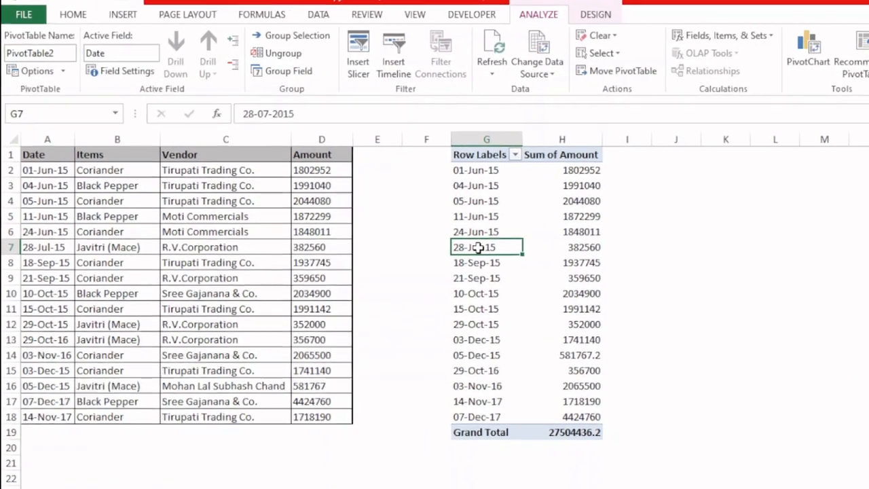
pyautogui.rightClick(478, 247)
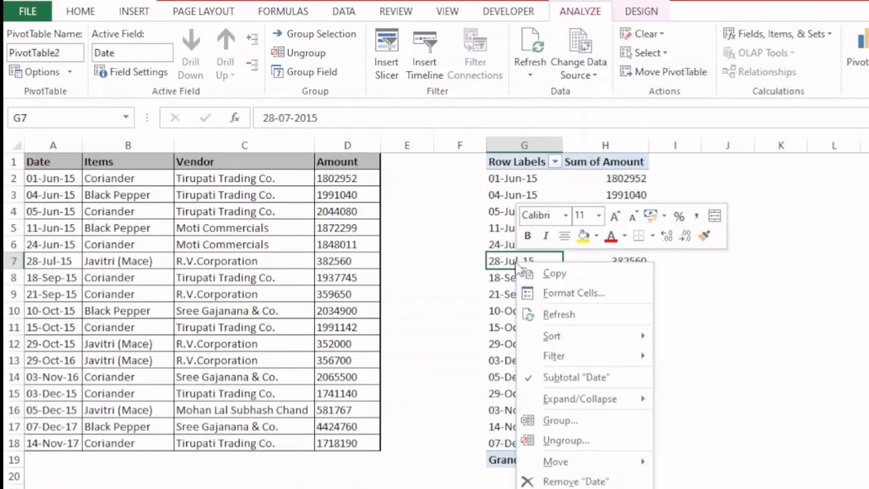
pyautogui.click(576, 421)
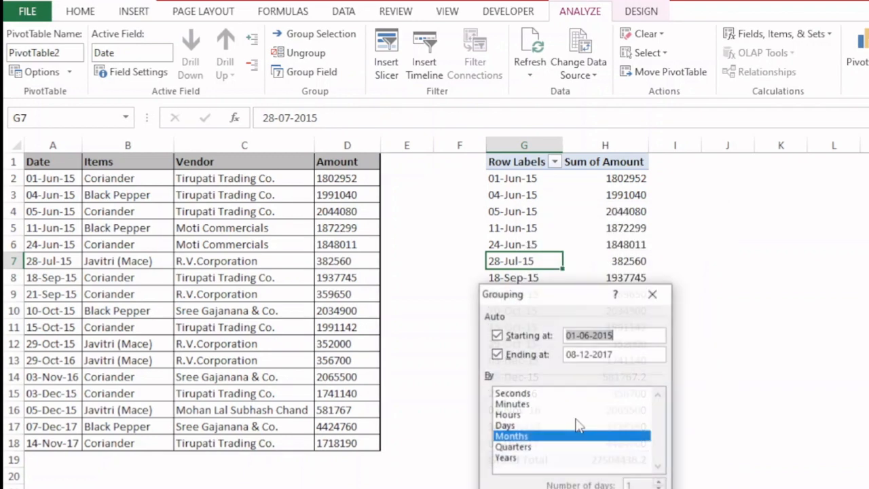
pyautogui.click(514, 457)
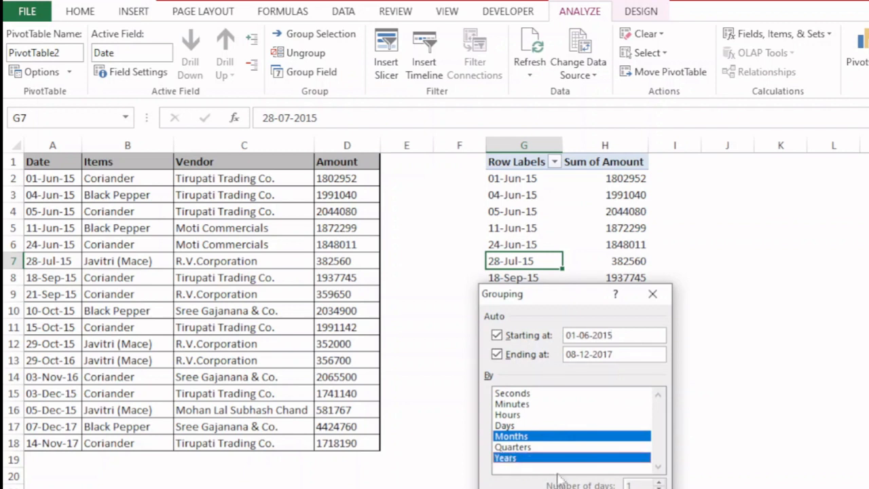
pyautogui.press('Return')
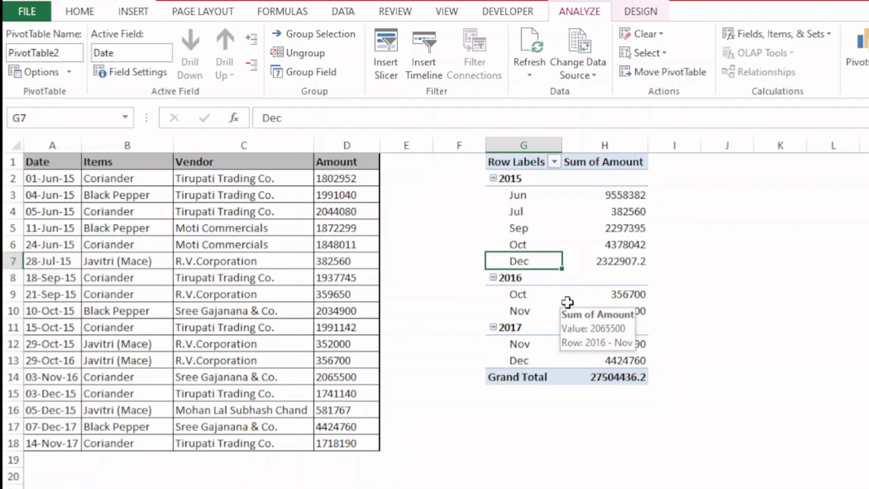
# Step: Switch the PivotTable's report layout to tabular form
pyautogui.click(524, 218)
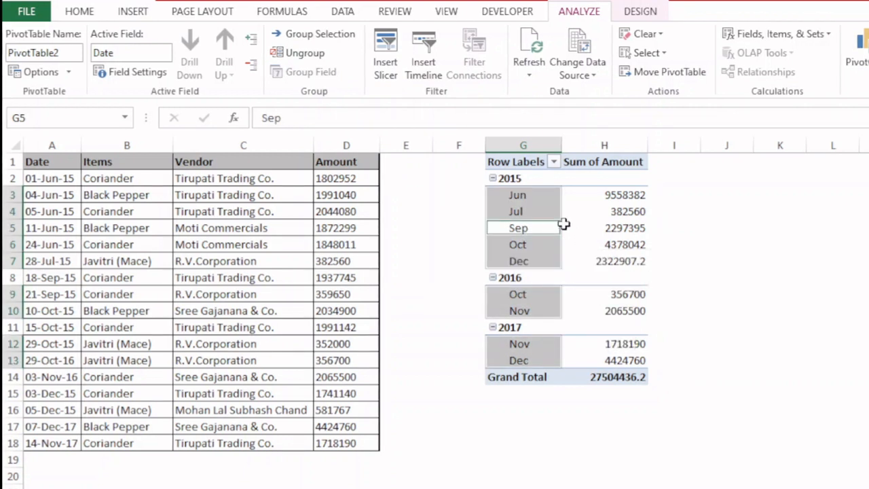
pyautogui.click(570, 226)
pyautogui.click(642, 12)
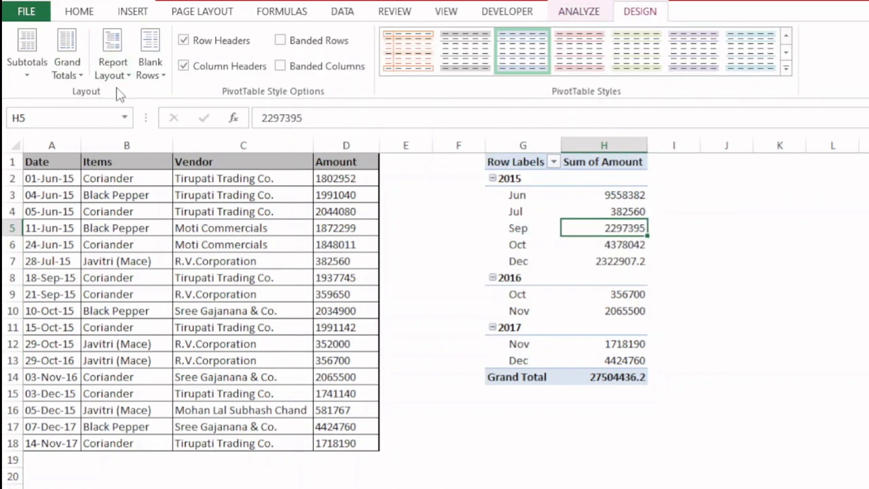
pyautogui.click(122, 78)
pyautogui.click(140, 166)
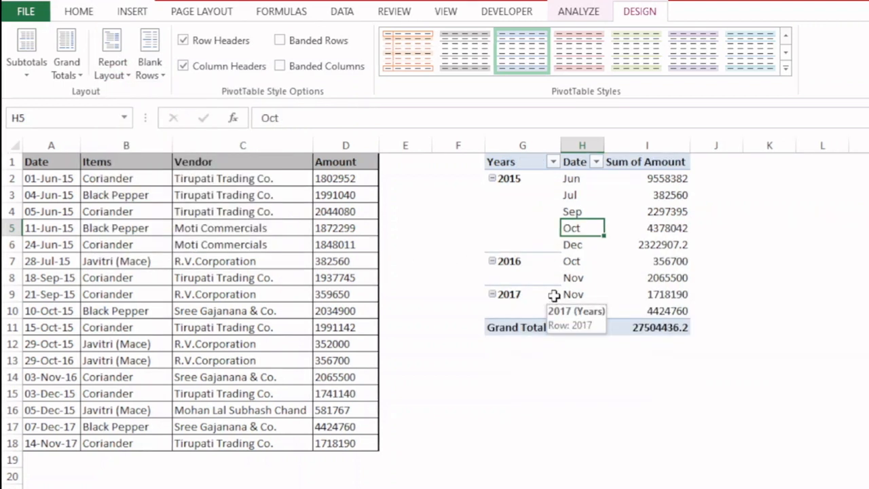
# Step: Show all PivotTable subtotals at the bottom of each year group
pyautogui.click(545, 206)
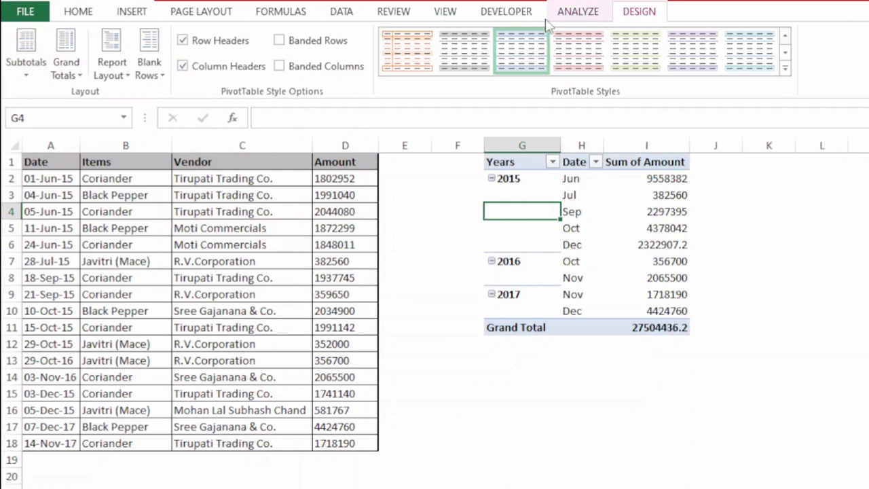
pyautogui.click(25, 67)
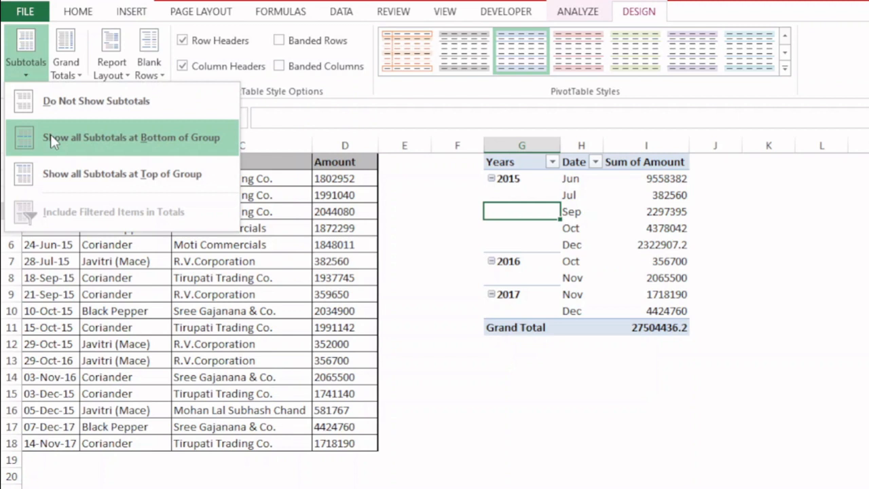
pyautogui.click(51, 134)
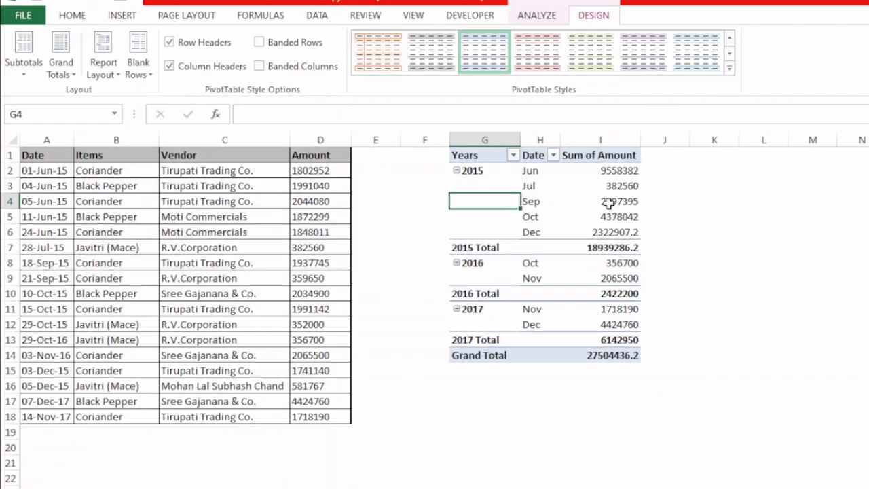
# Step: Add the Amount field to the PivotTable's values three more times, and close the field list
pyautogui.click(608, 202)
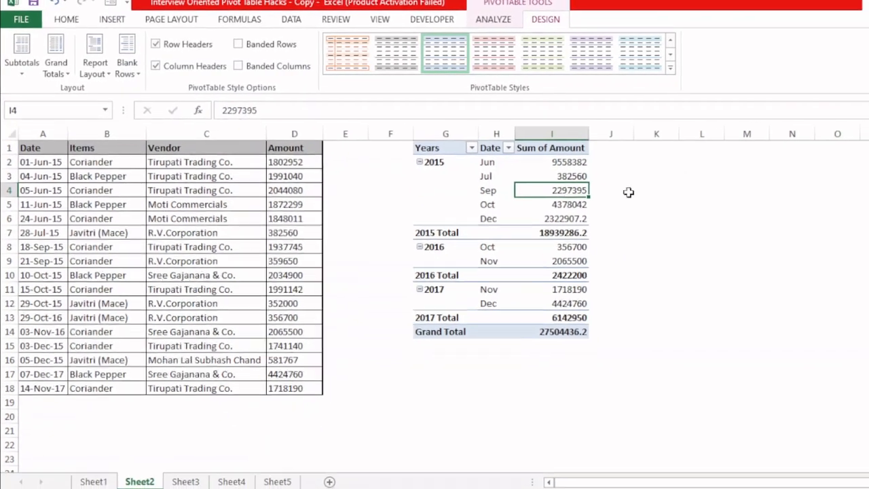
pyautogui.click(536, 15)
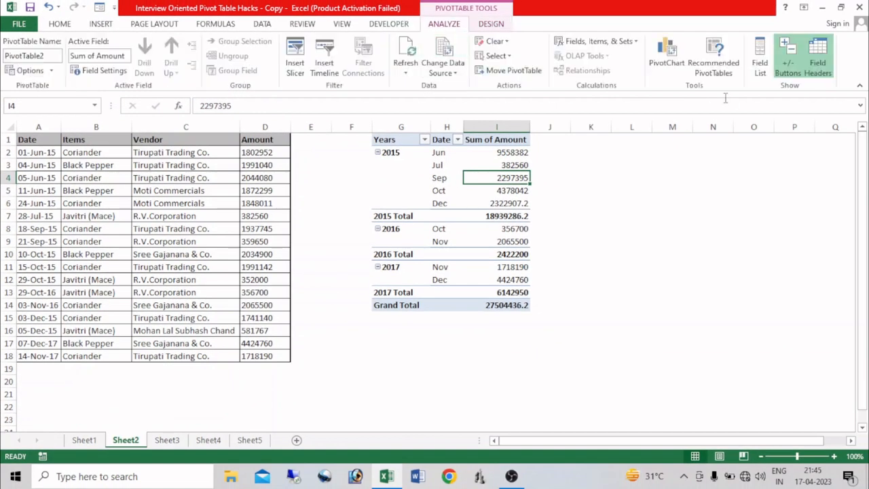
pyautogui.click(759, 59)
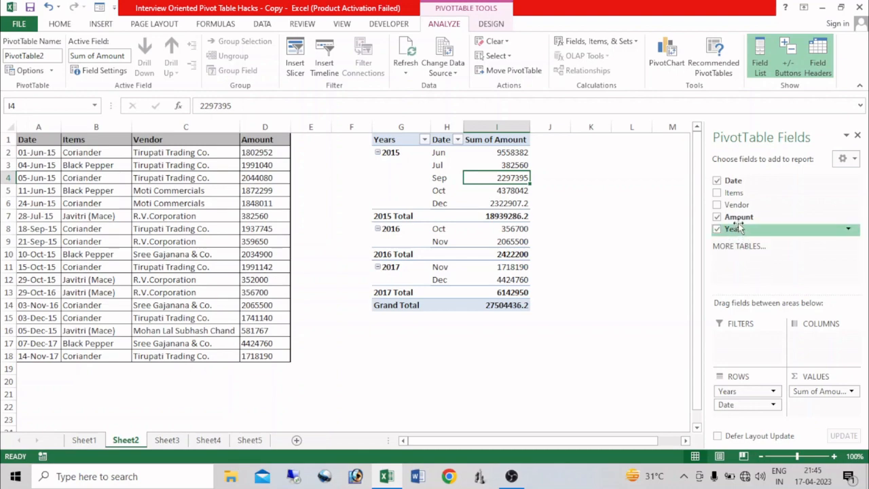
pyautogui.moveTo(738, 217); pyautogui.dragTo(816, 427)
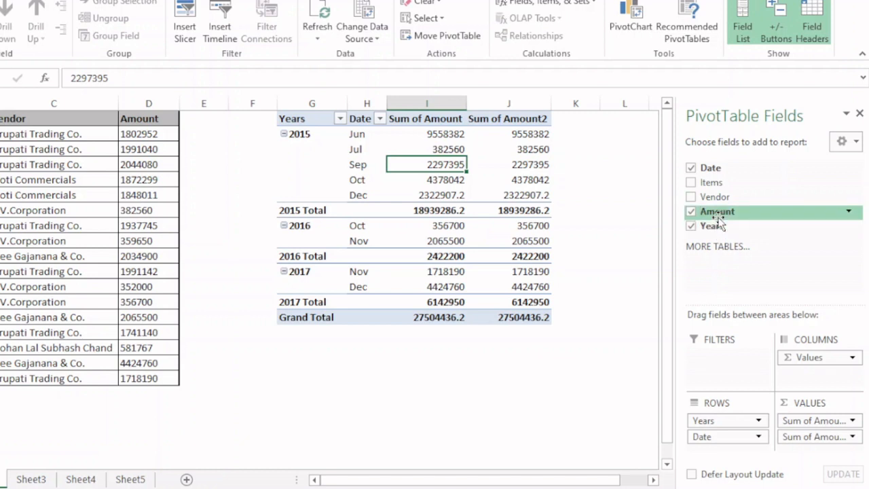
pyautogui.moveTo(718, 217); pyautogui.dragTo(817, 447)
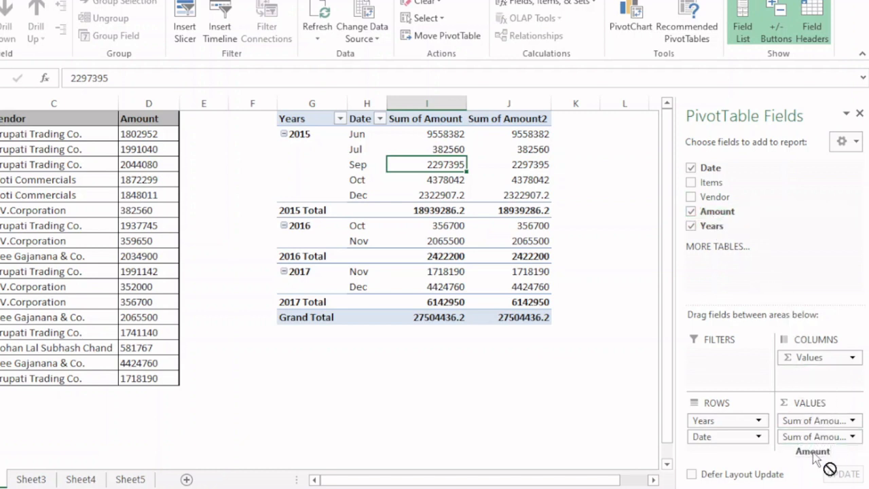
pyautogui.moveTo(814, 453); pyautogui.dragTo(814, 456)
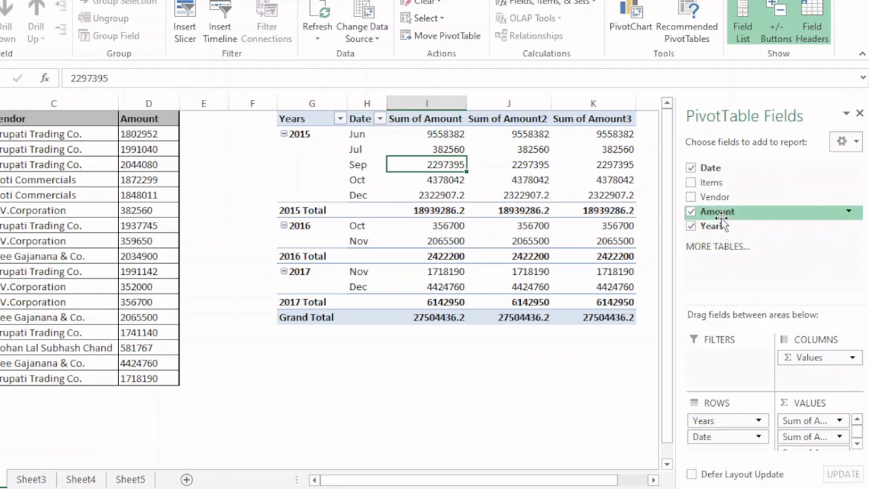
pyautogui.moveTo(721, 220)
pyautogui.mouseDown()
pyautogui.moveTo(793, 314)
pyautogui.moveTo(830, 438)
pyautogui.moveTo(813, 449)
pyautogui.mouseUp()
pyautogui.click(860, 113)
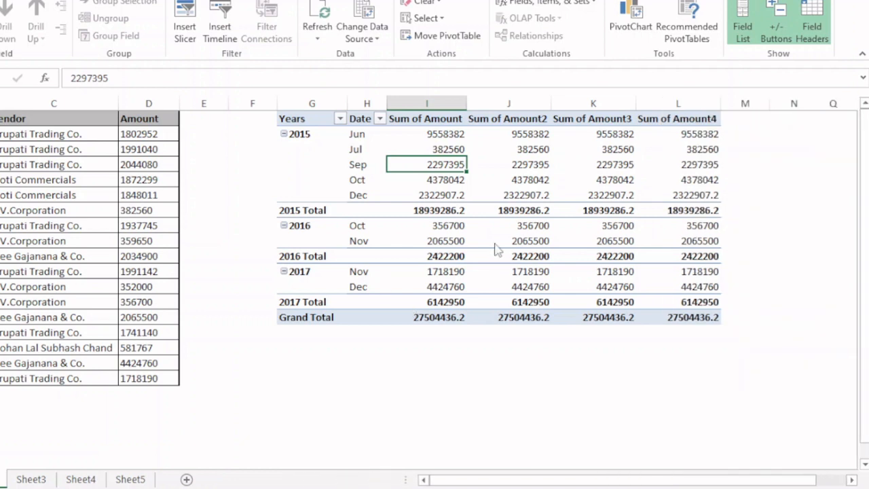
# Step: Show the Sum of Amount2 values as % of Grand Total
pyautogui.rightClick(527, 194)
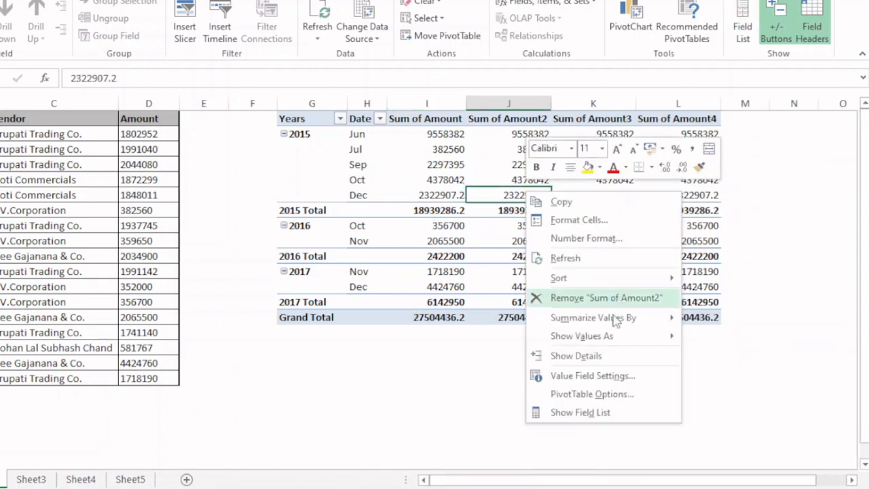
pyautogui.moveTo(605, 337)
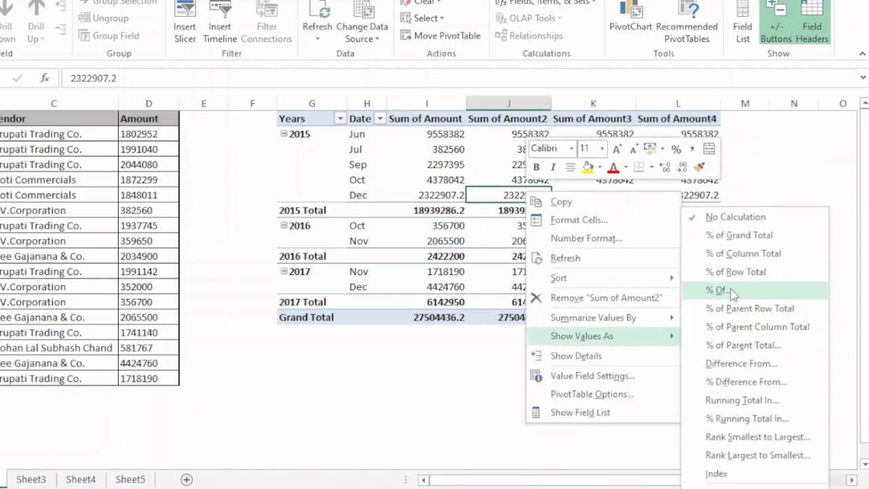
pyautogui.click(739, 235)
# Step: Show the Sum of Amount3 values as % of Parent Total with Years as the base field
pyautogui.click(614, 164)
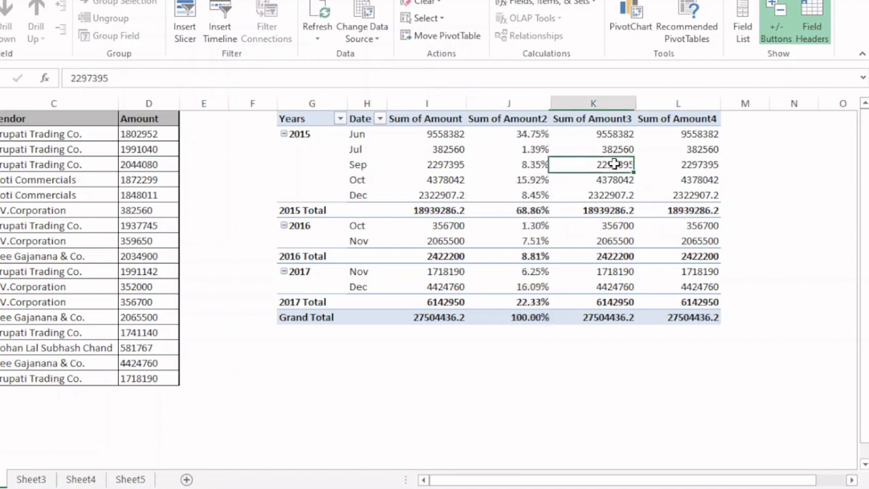
pyautogui.rightClick(614, 164)
pyautogui.moveTo(681, 309)
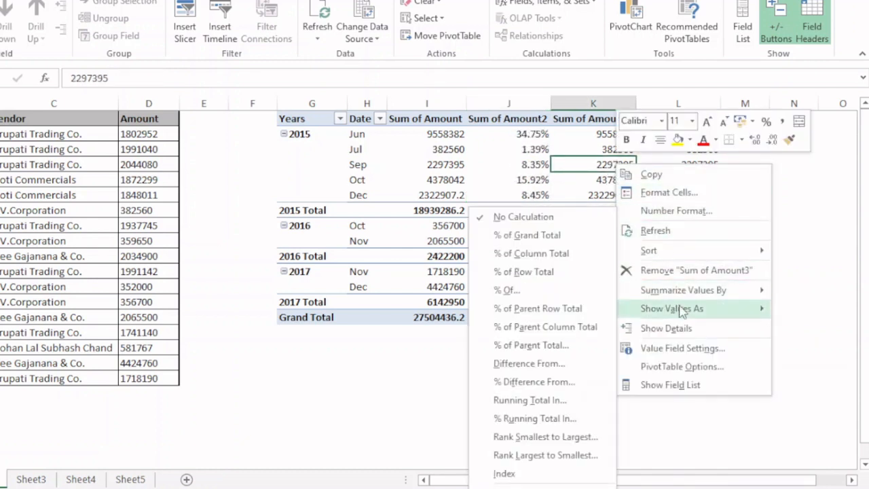
pyautogui.click(551, 346)
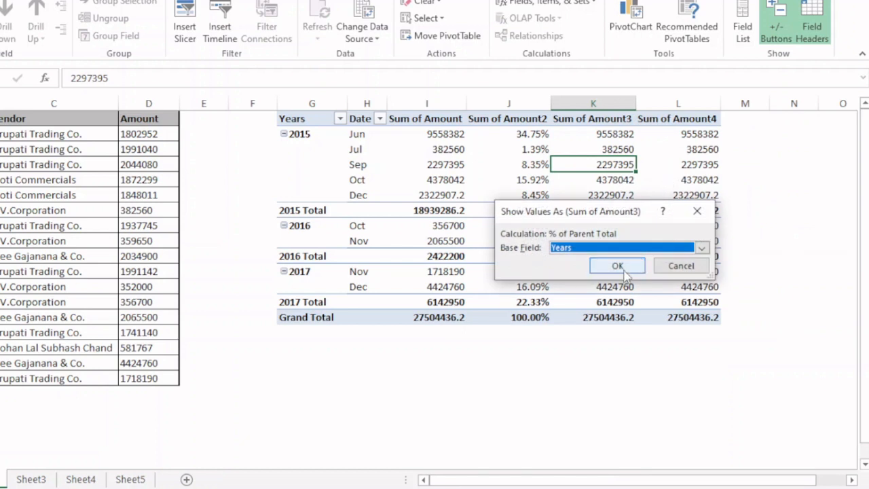
pyautogui.click(619, 265)
# Step: Show the Sum of Amount4 values as % of Parent Row Total
pyautogui.rightClick(684, 166)
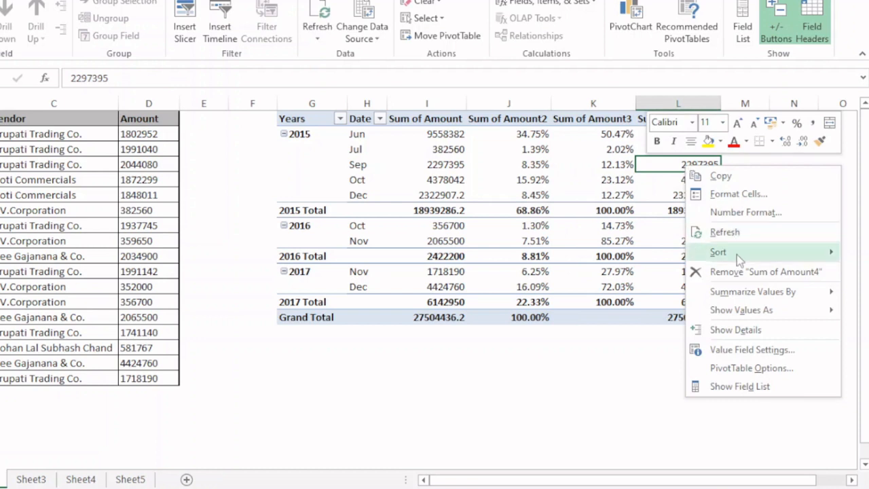
pyautogui.moveTo(737, 318)
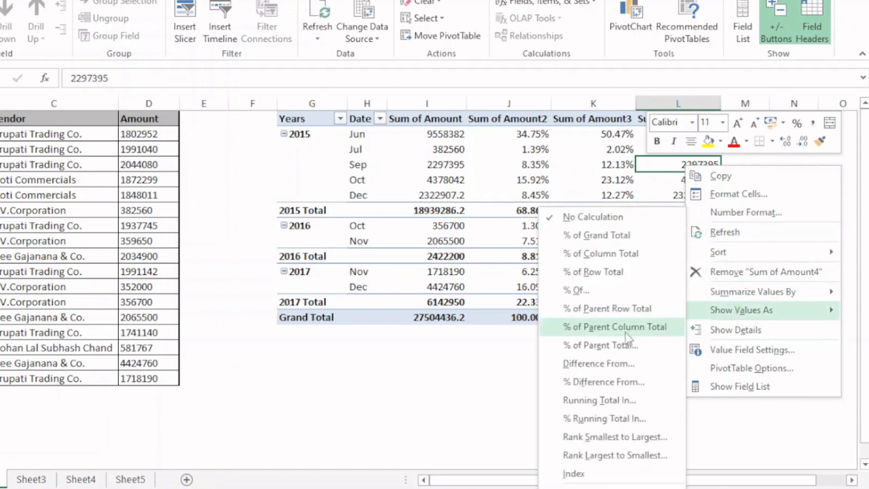
pyautogui.click(615, 308)
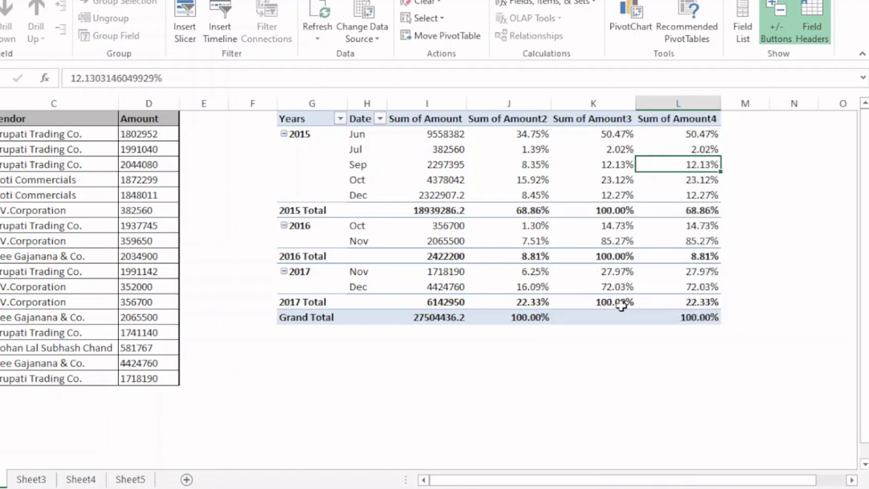
pyautogui.click(521, 169)
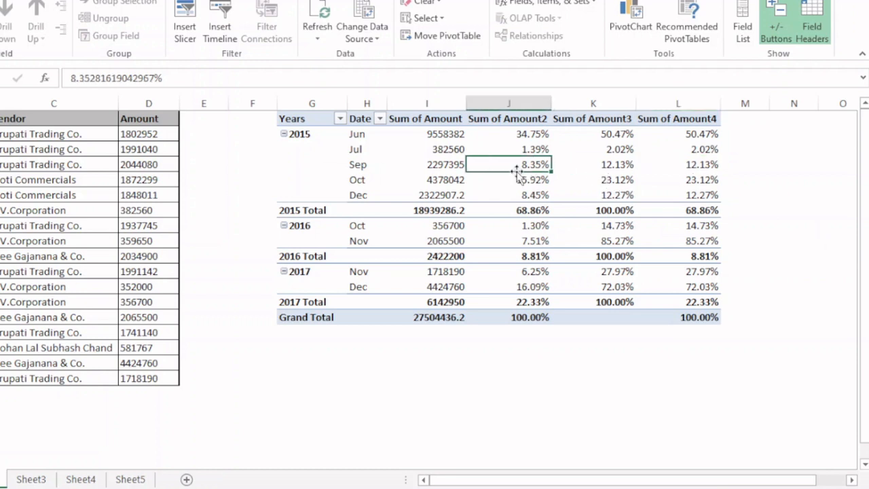
# Step: Rename the Sum of Amount2 header as "% of grand total"
pyautogui.click(594, 167)
pyautogui.moveTo(694, 133); pyautogui.dragTo(698, 301)
pyautogui.click(515, 119)
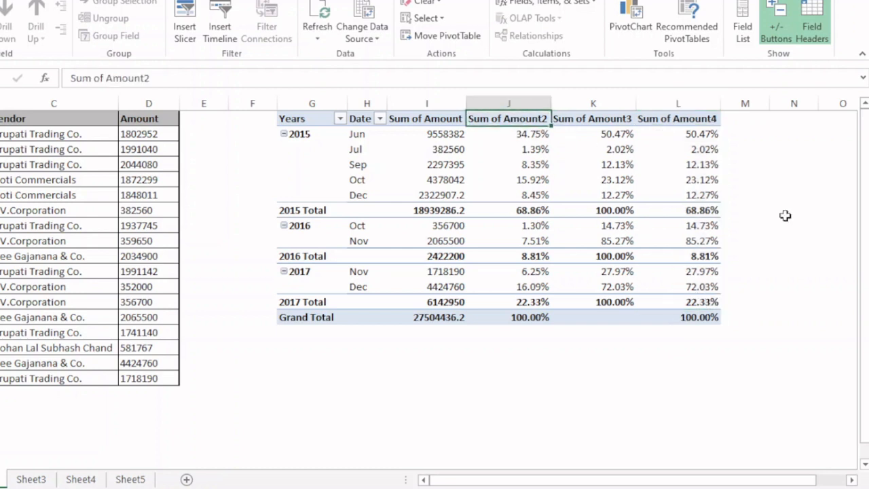
pyautogui.write('%')
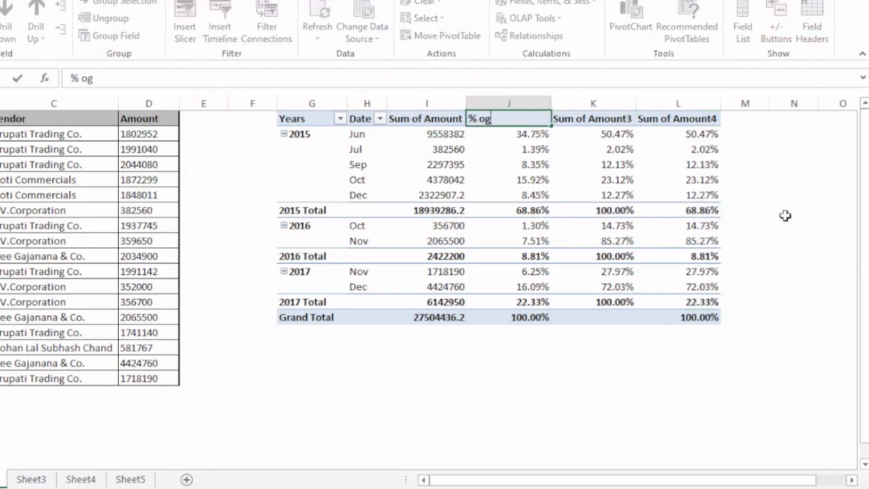
pyautogui.write(' of grand total')
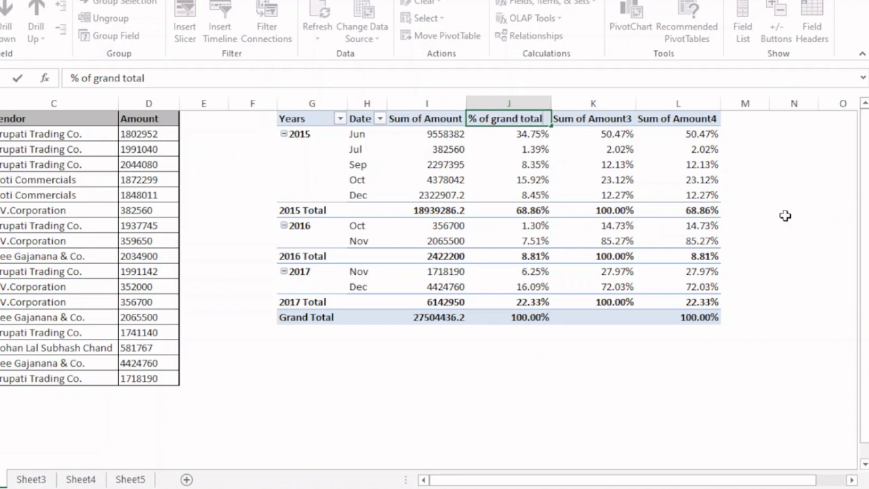
# Step: Rename the Sum of Amount3 header as "% of parent total"
pyautogui.click(597, 122)
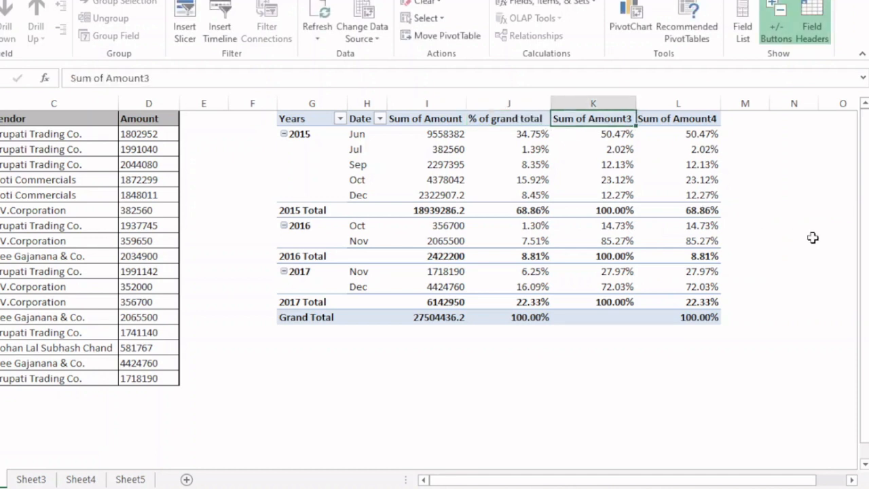
pyautogui.write('% of')
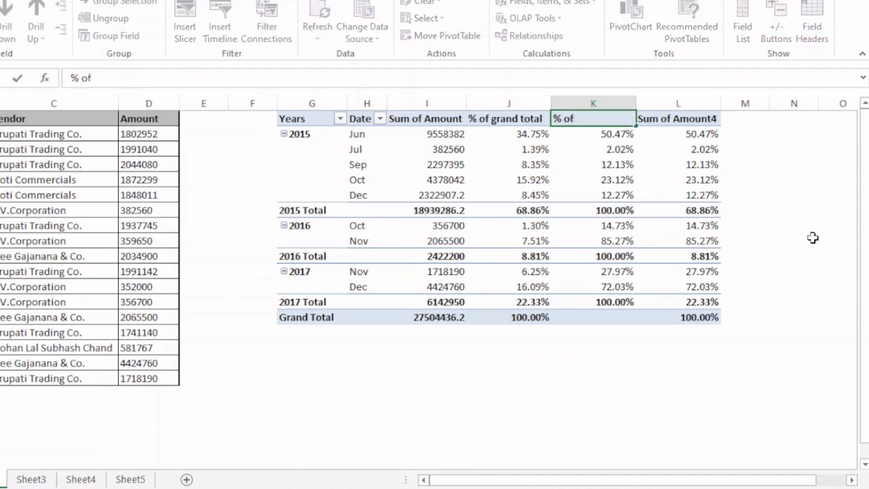
pyautogui.write(' parent total')
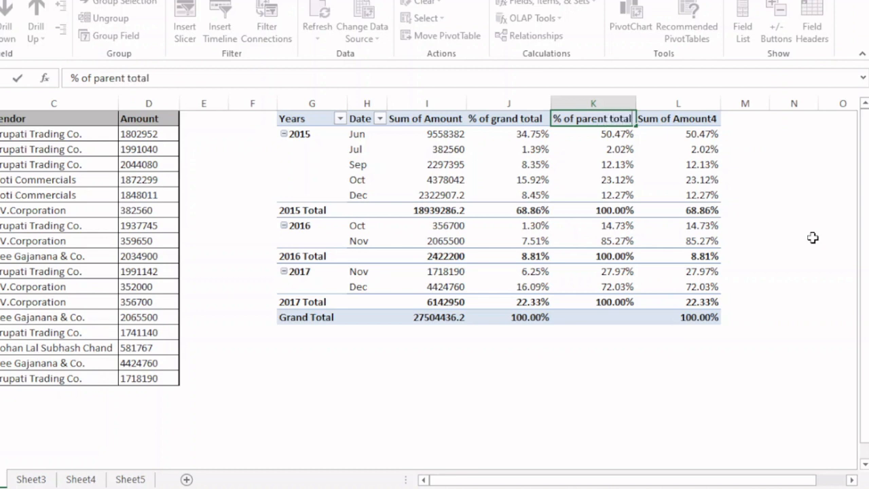
# Step: Rename the Sum of Amount4 header as "% of parent row total" and autofit column L to it
pyautogui.click(682, 114)
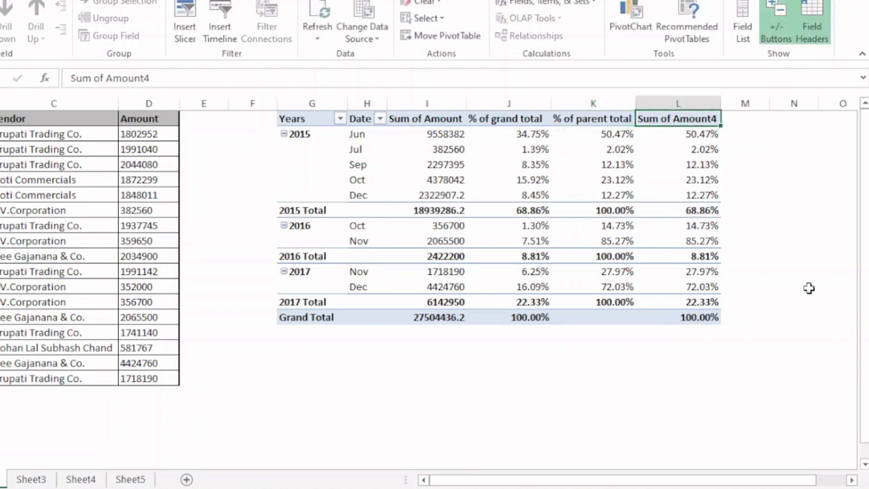
pyautogui.write('%')
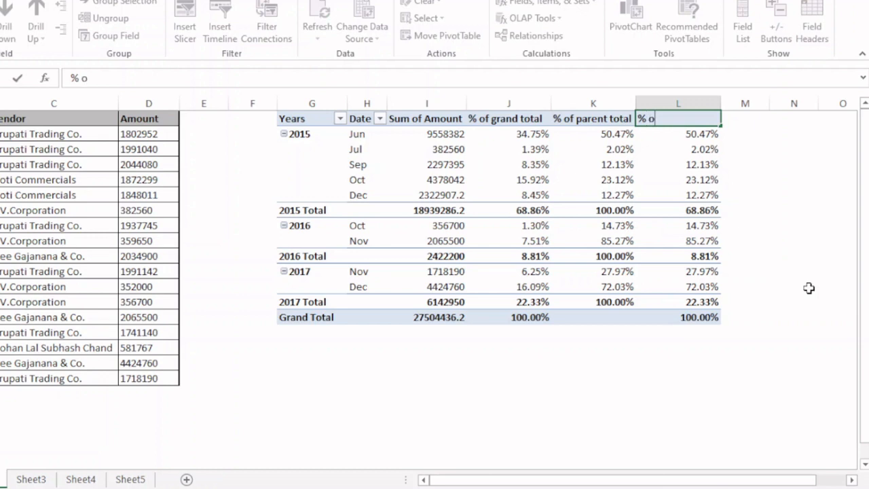
pyautogui.write(' of parent r')
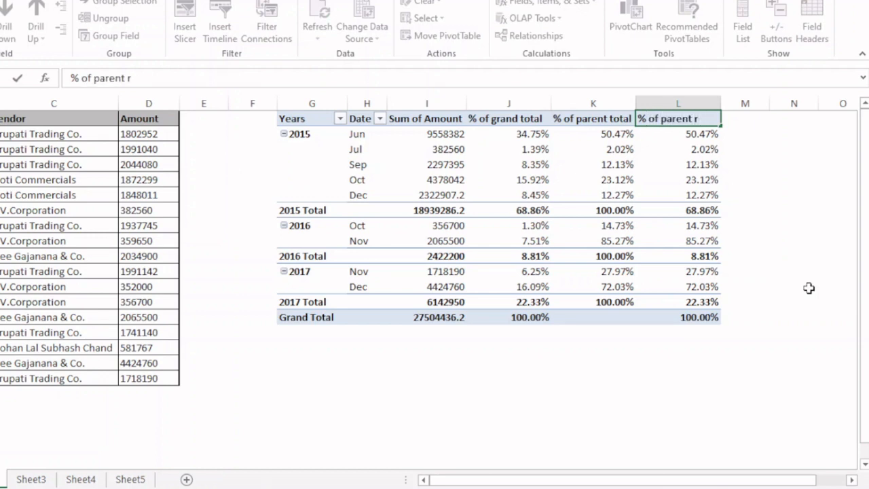
pyautogui.write('pow total')
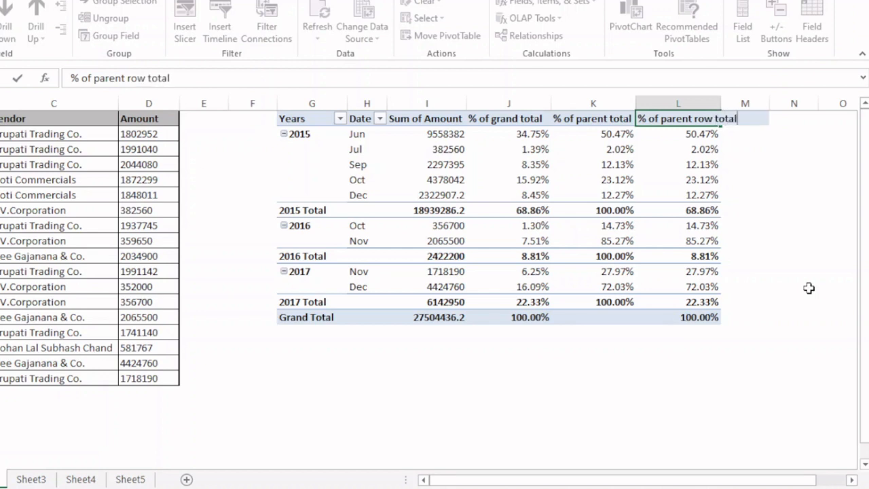
pyautogui.press('Return')
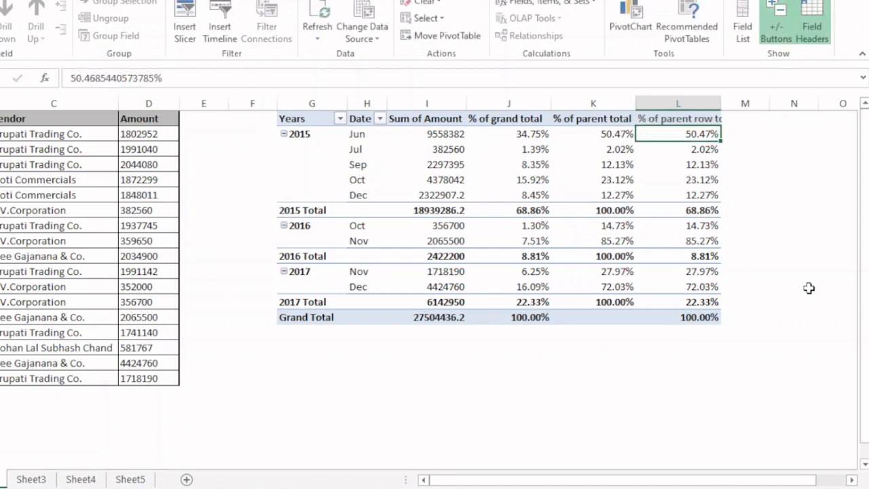
pyautogui.doubleClick(721, 98)
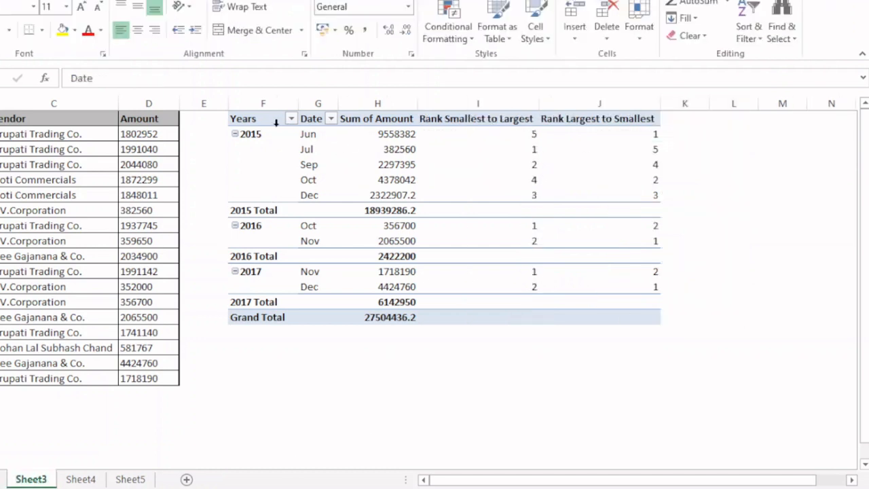
# Step: Delete the PivotTable with the rank columns beside the source data on Sheet3
pyautogui.moveTo(265, 103); pyautogui.dragTo(728, 134)
pyautogui.press('Delete')
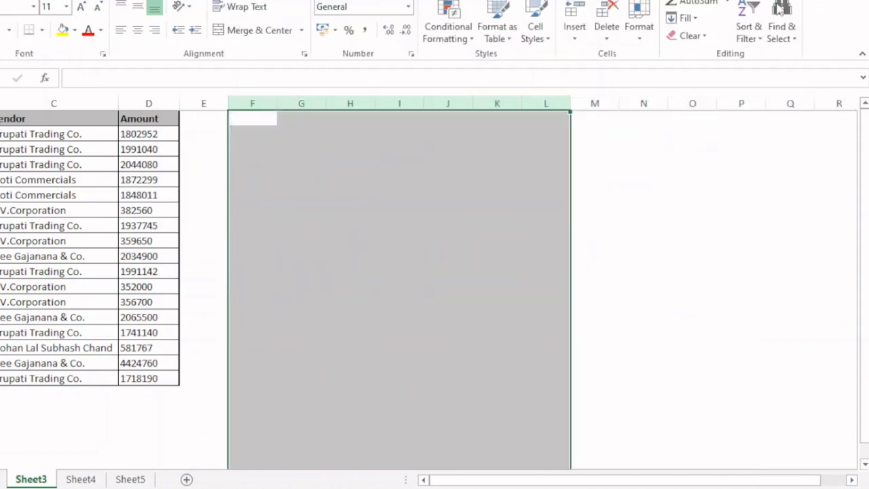
pyautogui.click(354, 182)
# Step: Create a PivotTable from the Sheet3 data range A1:D18, placed on the existing worksheet at cell F1
pyautogui.click(3, 227)
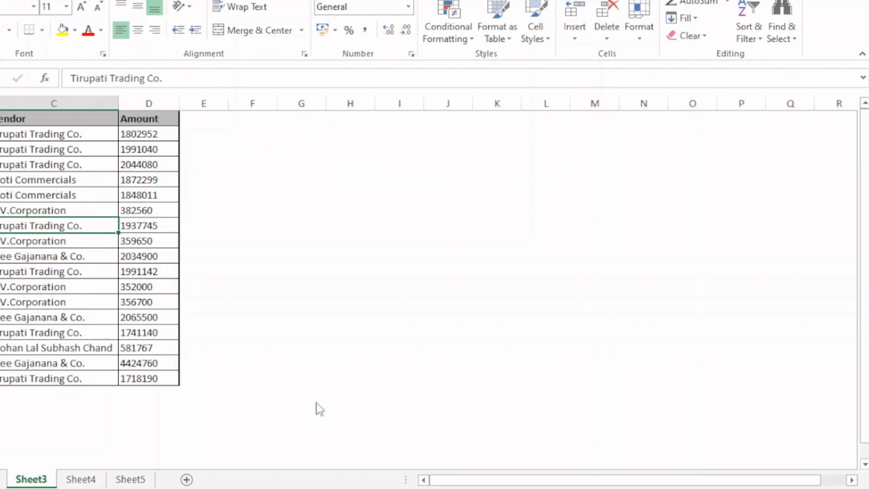
pyautogui.hotkey('alt', 'n')
pyautogui.press('v')
pyautogui.click(531, 248)
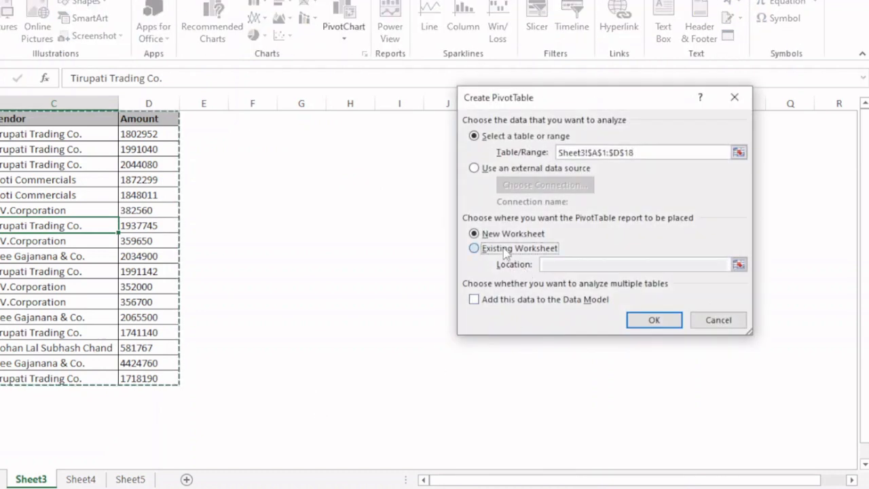
pyautogui.click(269, 120)
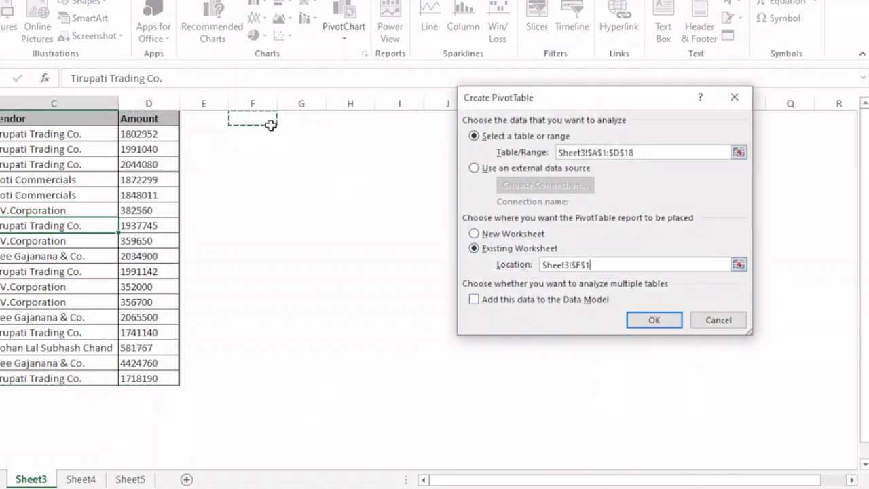
pyautogui.click(654, 319)
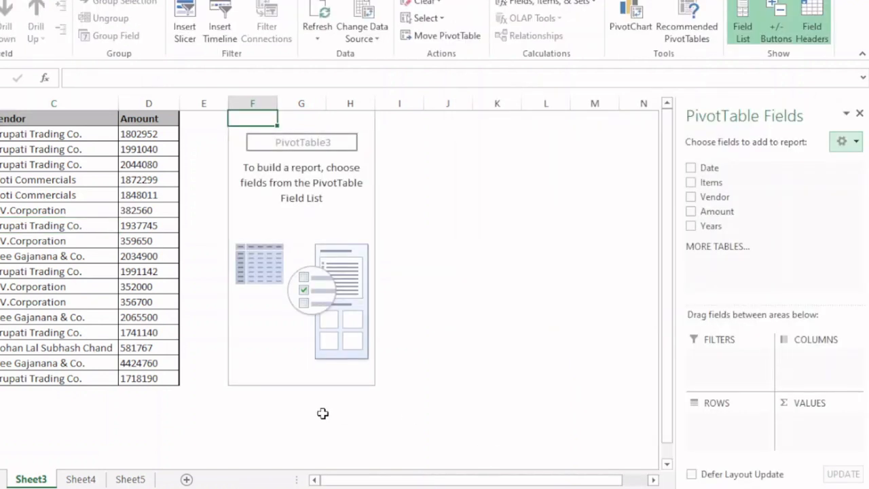
# Step: Add Date to the rows and Amount twice to the values of the PivotTable, and close the field list
pyautogui.moveTo(706, 168); pyautogui.dragTo(737, 419)
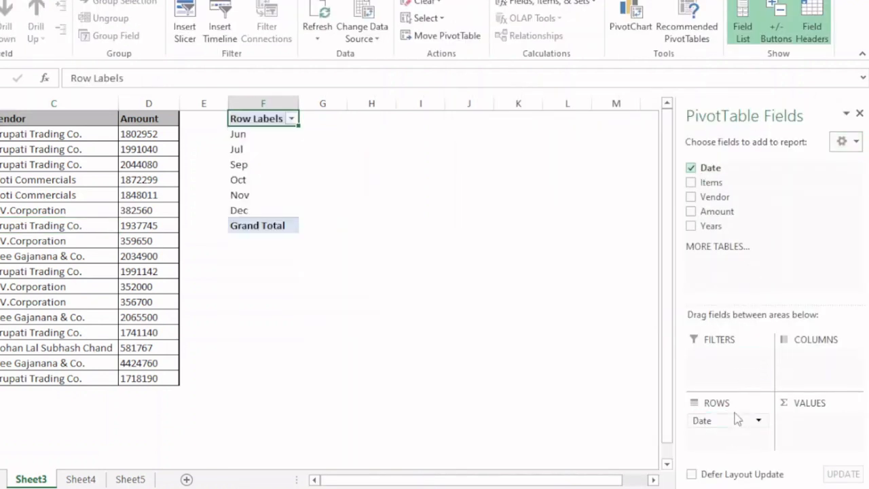
pyautogui.moveTo(713, 212); pyautogui.dragTo(821, 421)
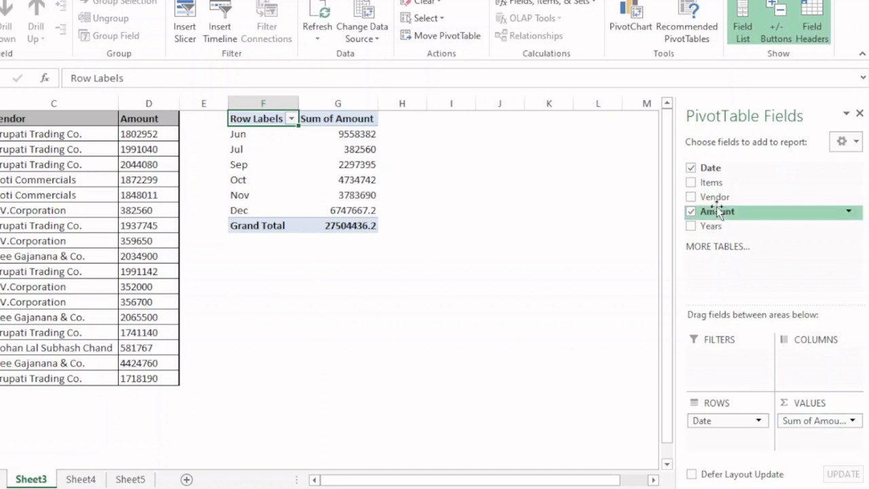
pyautogui.moveTo(718, 216); pyautogui.dragTo(825, 438)
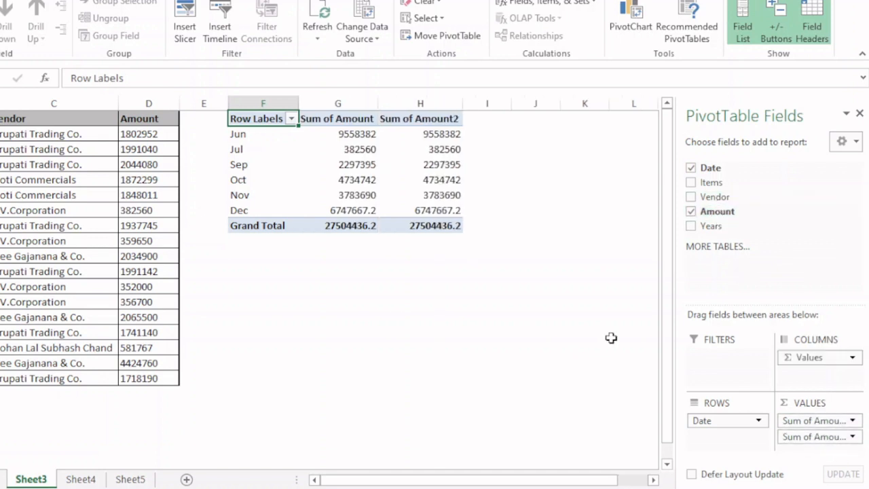
pyautogui.click(236, 152)
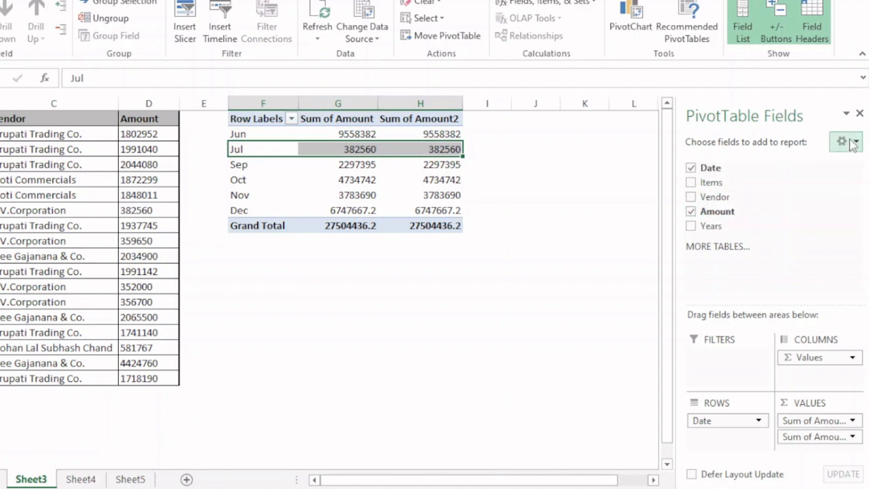
pyautogui.click(859, 114)
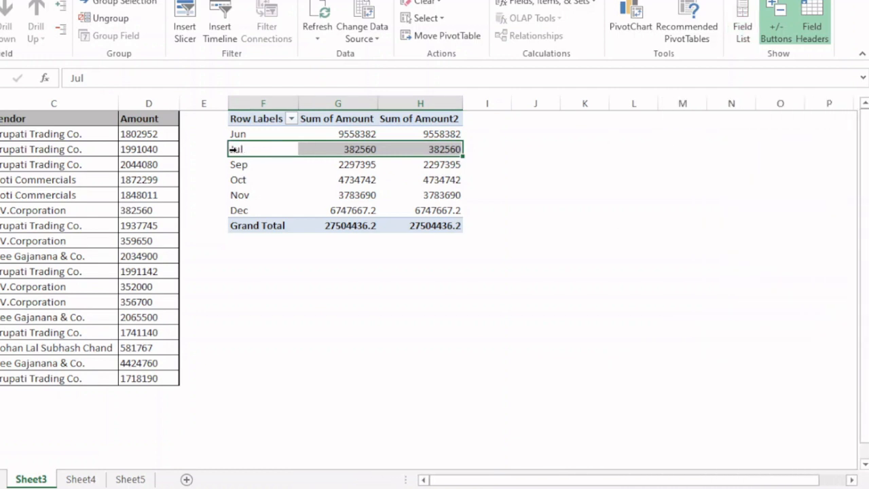
pyautogui.click(235, 191)
pyautogui.click(240, 165)
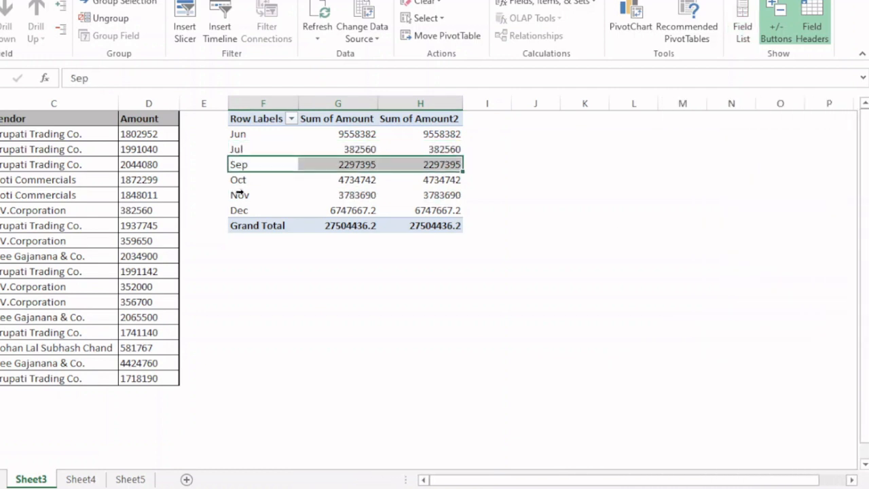
pyautogui.click(240, 195)
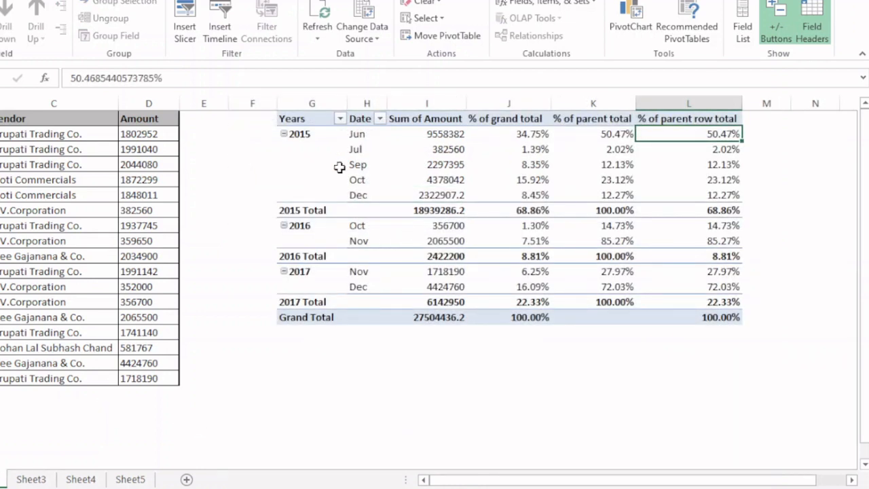
# Step: Try to delete the three percentage columns J to L of the year and month PivotTable
pyautogui.moveTo(505, 104); pyautogui.dragTo(725, 147)
pyautogui.press('Delete')
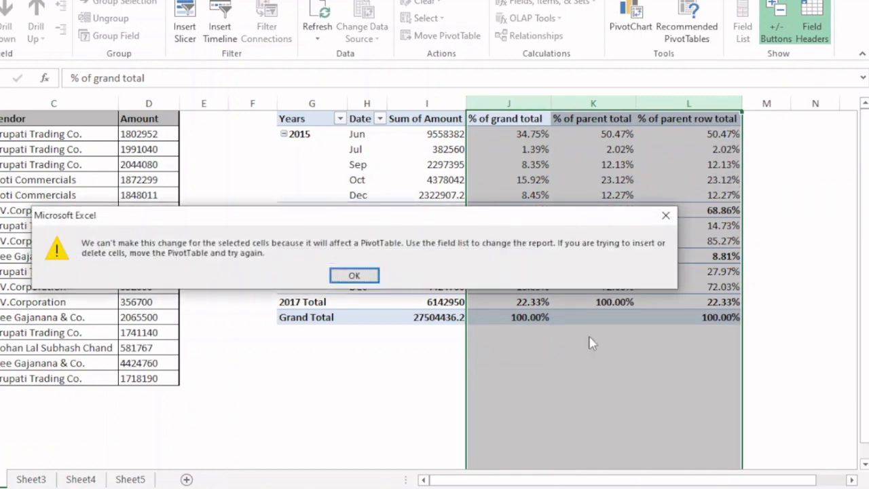
pyautogui.press('Return')
pyautogui.click(353, 363)
# Step: Remove the % of grand total, % of parent total and % of parent row total fields from the PivotTable's values
pyautogui.click(425, 164)
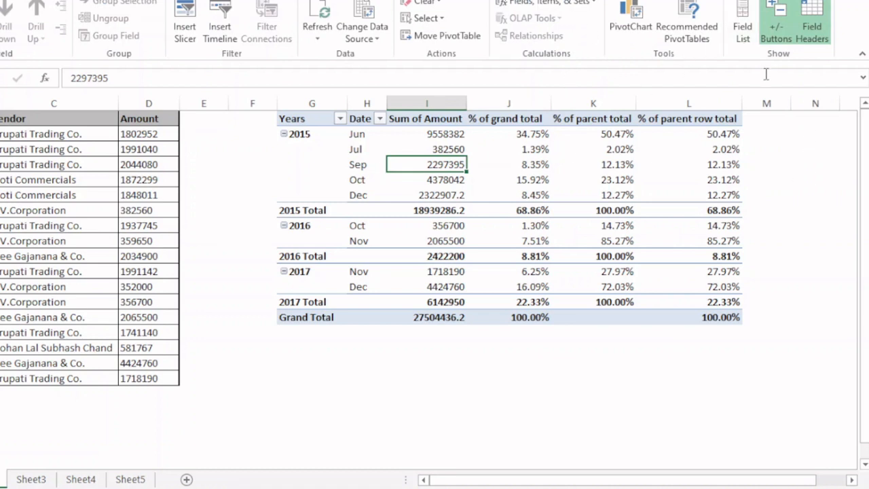
pyautogui.click(743, 27)
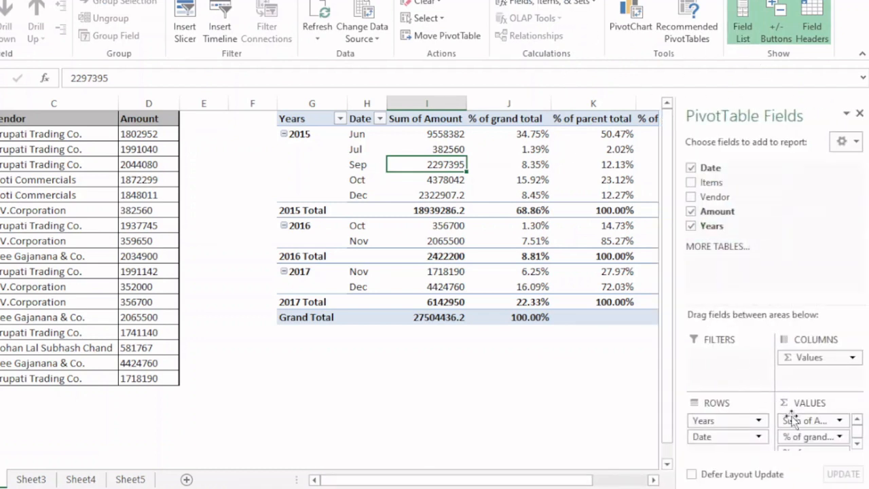
pyautogui.click(818, 436)
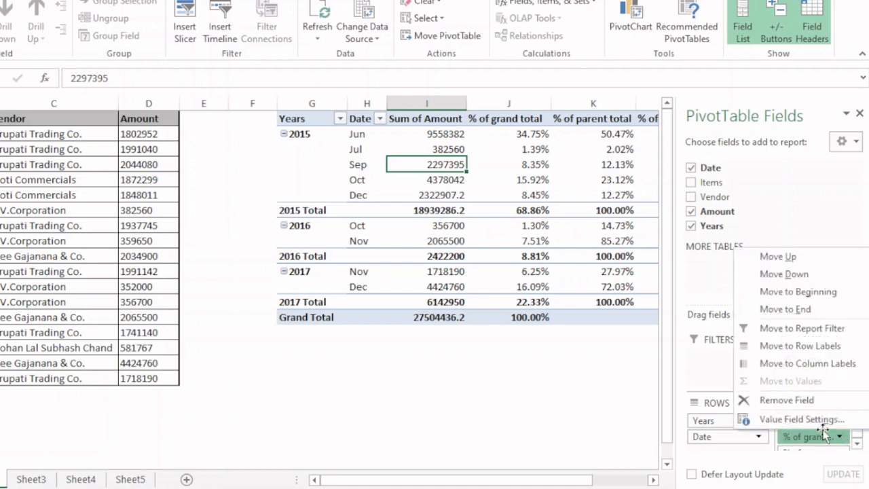
pyautogui.click(788, 400)
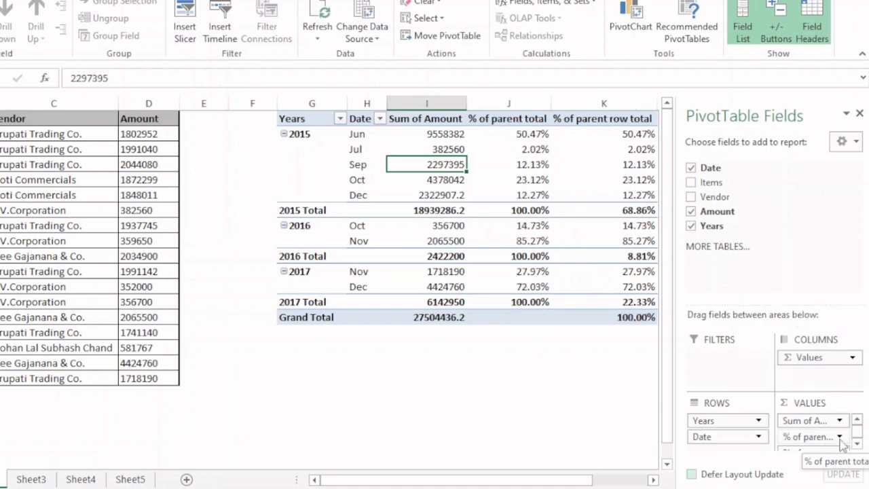
pyautogui.click(841, 440)
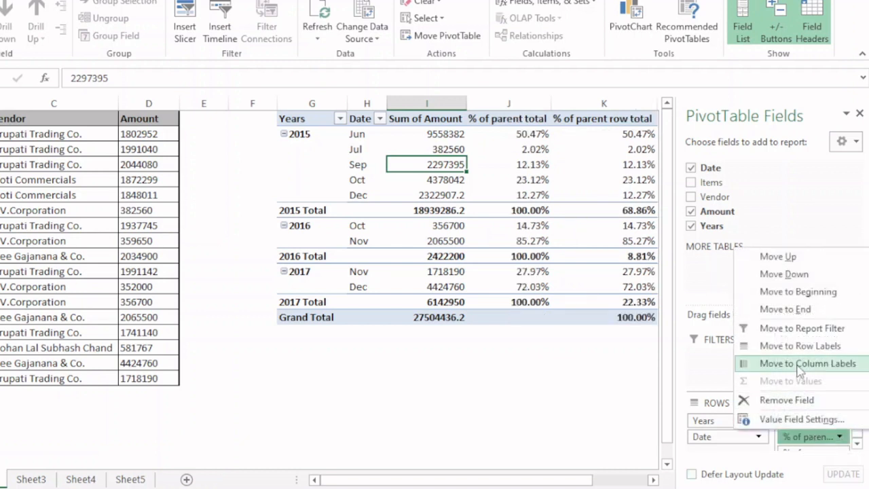
pyautogui.click(790, 399)
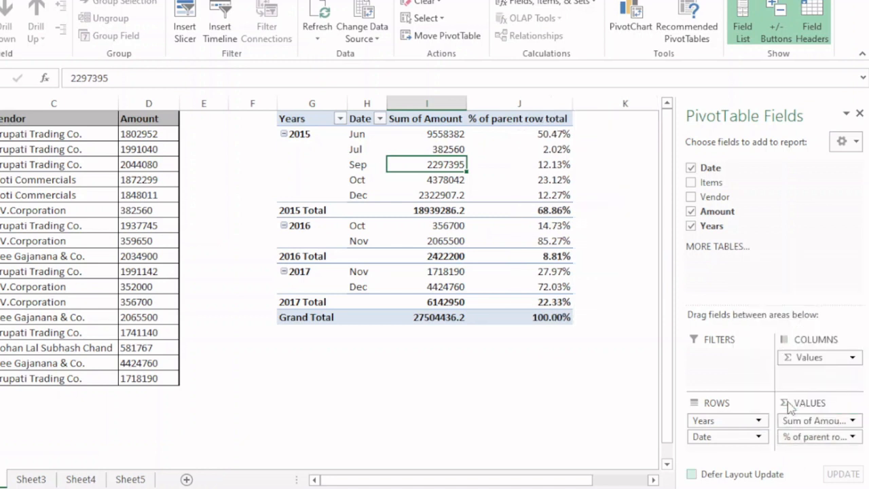
pyautogui.click(850, 439)
pyautogui.click(796, 400)
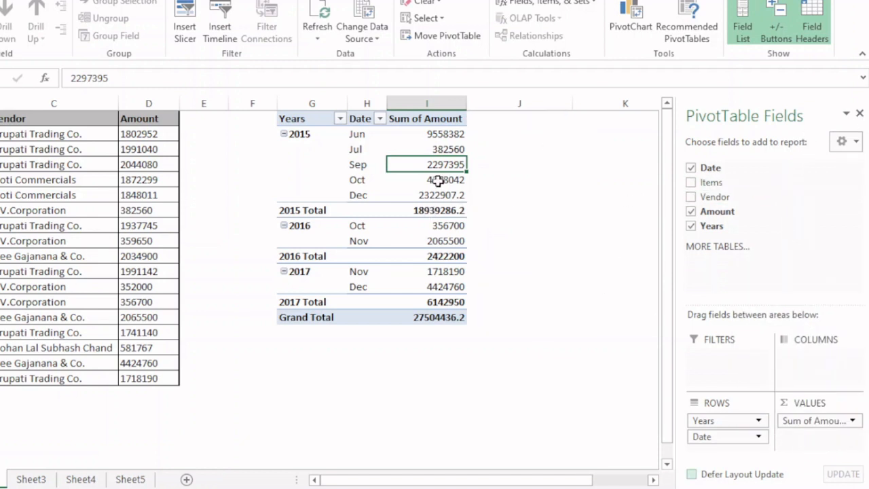
# Step: Add the Amount field to the PivotTable's values a second time and close the field list
pyautogui.moveTo(719, 212); pyautogui.dragTo(811, 442)
pyautogui.click(859, 114)
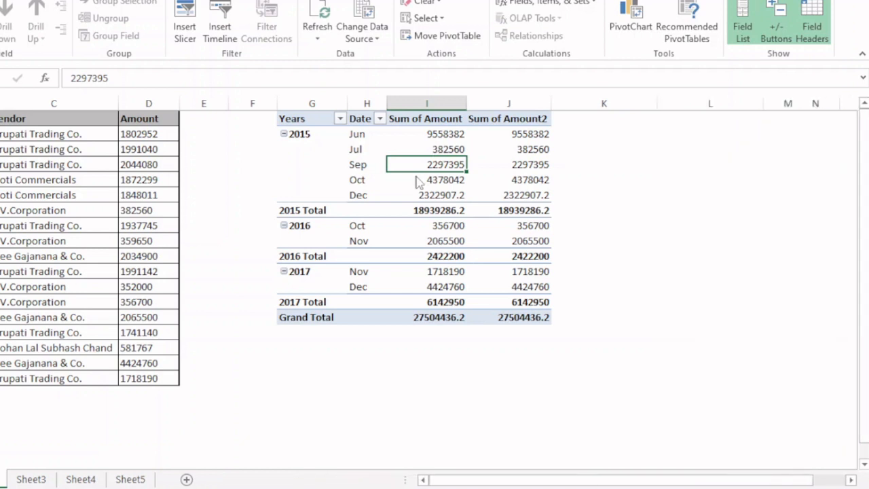
# Step: Show the second Amount column of the year and month PivotTable as Rank Smallest to Largest with Date as base field
pyautogui.click(519, 148)
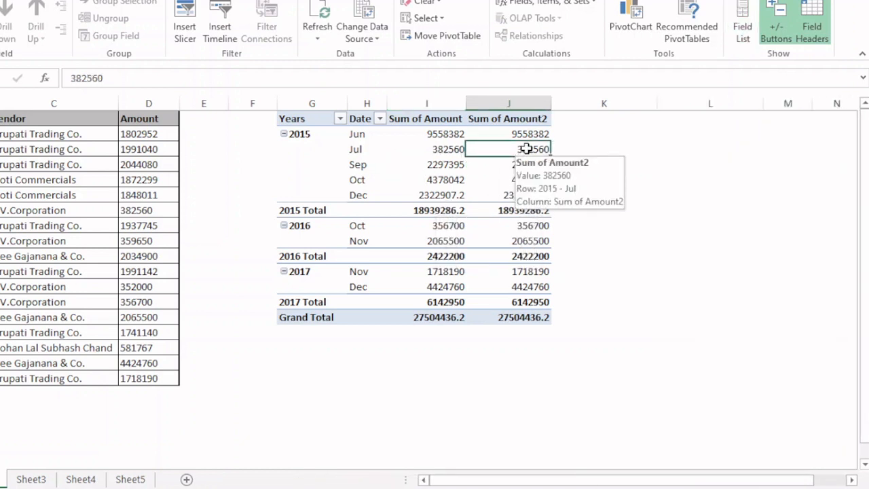
pyautogui.rightClick(528, 148)
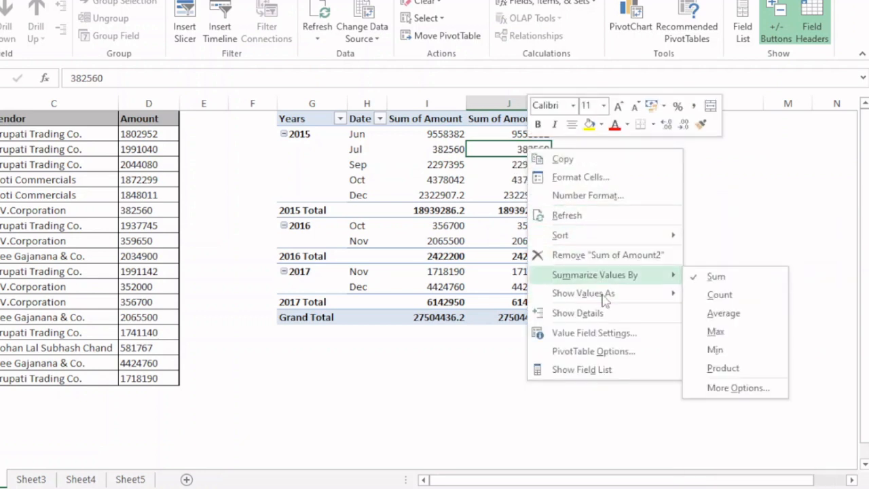
pyautogui.moveTo(661, 303)
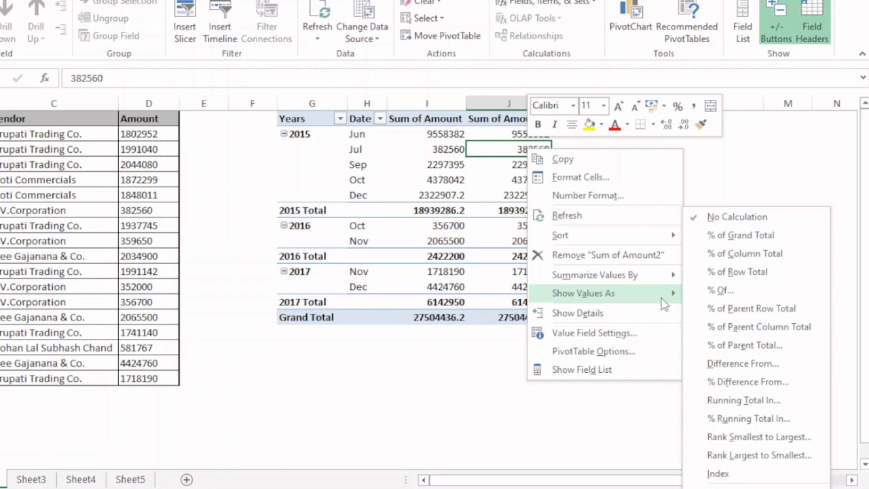
pyautogui.click(750, 436)
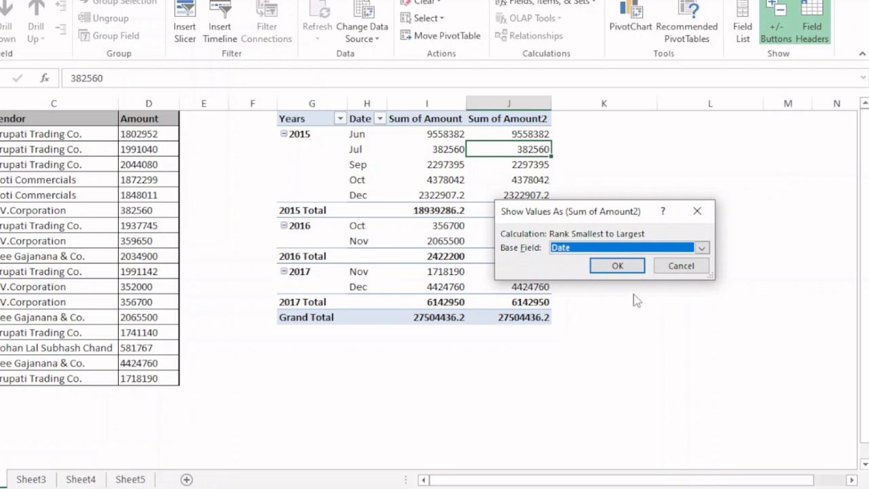
pyautogui.click(618, 266)
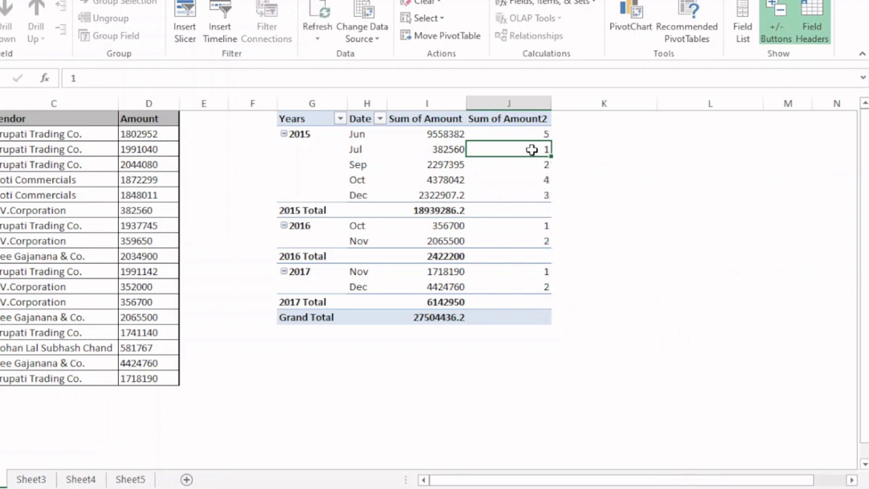
pyautogui.moveTo(531, 149)
pyautogui.click(435, 150)
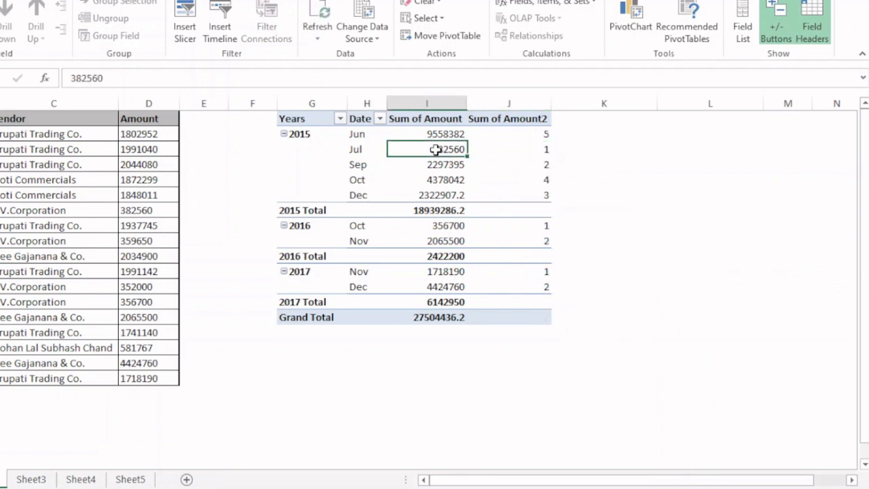
pyautogui.click(541, 136)
# Step: Change the second Amount column's calculation to Rank Largest to Smallest with Date as base field
pyautogui.click(511, 163)
pyautogui.rightClick(512, 162)
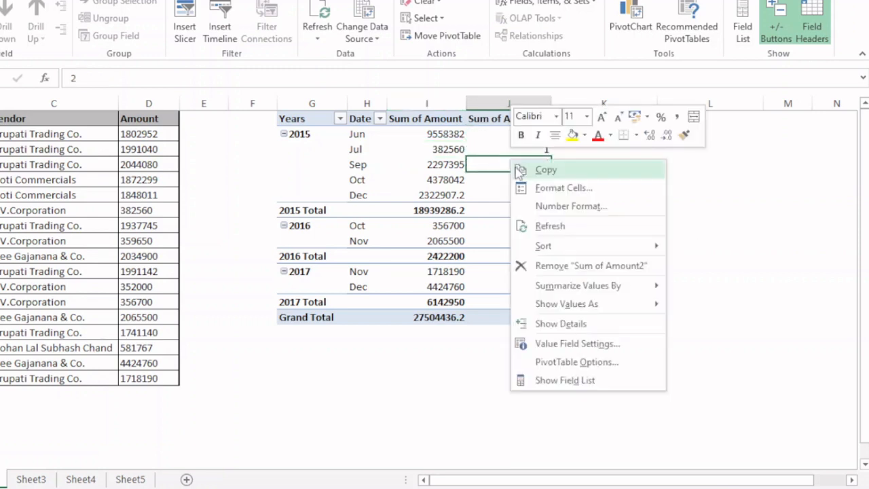
pyautogui.moveTo(603, 304)
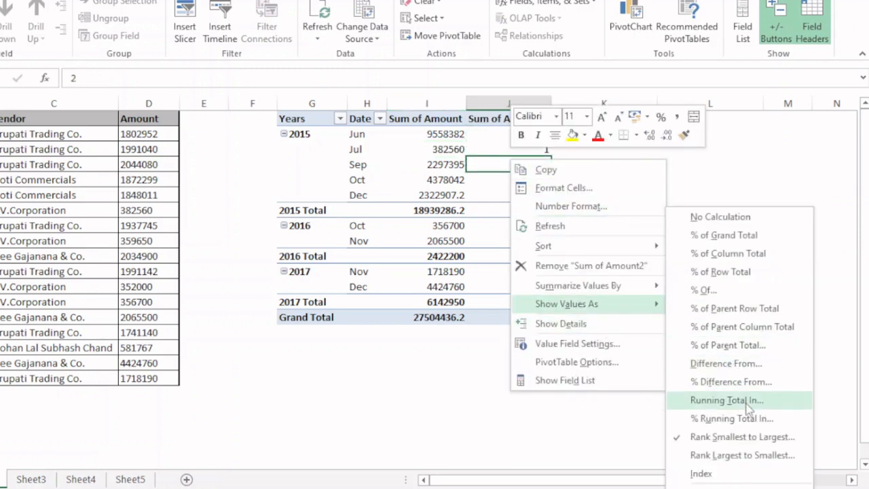
pyautogui.click(744, 455)
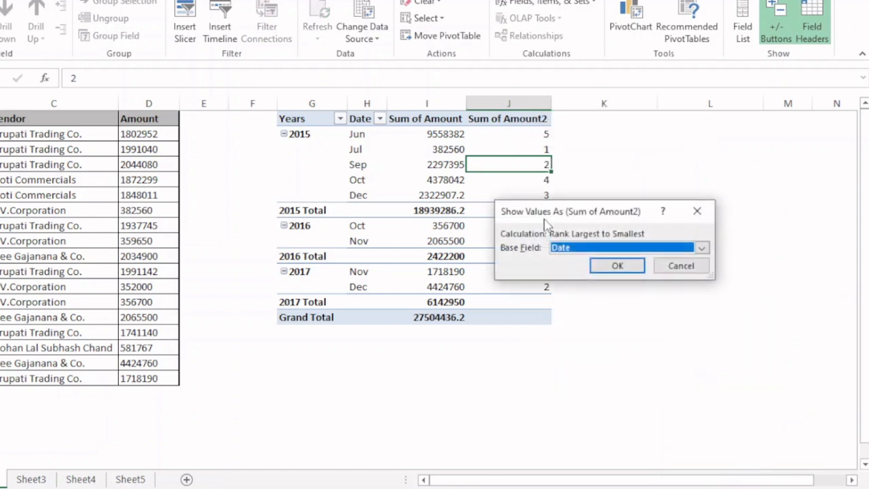
pyautogui.click(620, 264)
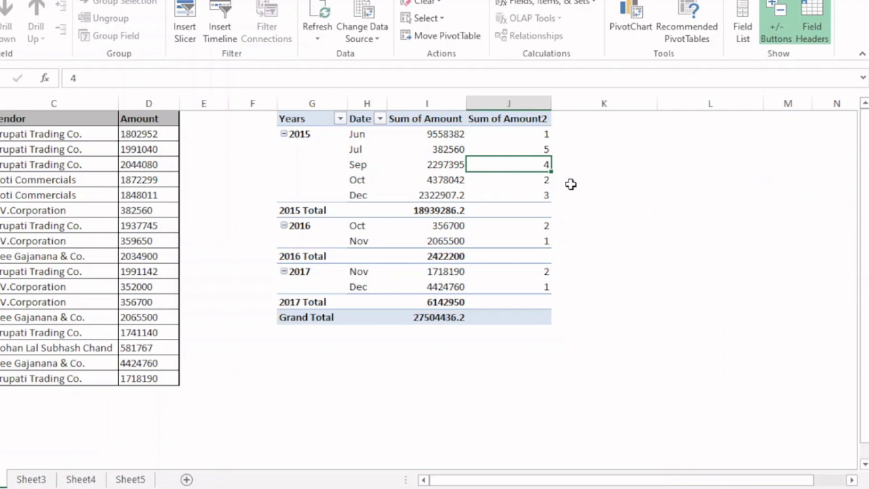
pyautogui.moveTo(526, 178)
# Step: Delete the running total PivotTable on Sheet4 by clearing columns F to K
pyautogui.click(81, 479)
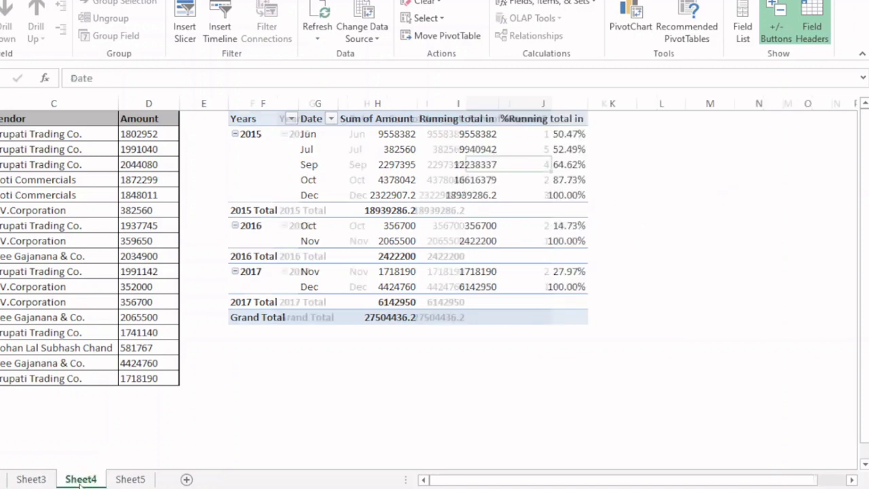
pyautogui.moveTo(272, 102); pyautogui.dragTo(603, 171)
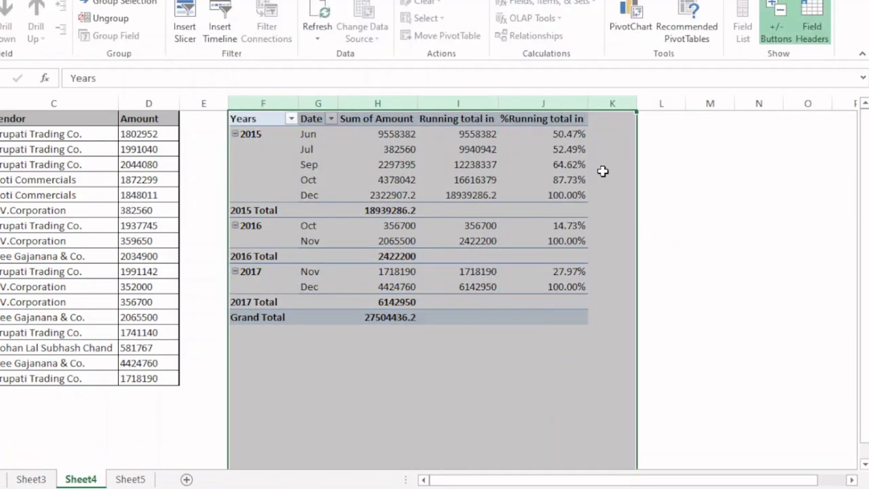
pyautogui.press('Delete')
# Step: Create a PivotTable from the Sheet4 data range A1:D18 on the existing worksheet at cell F1
pyautogui.click(75, 239)
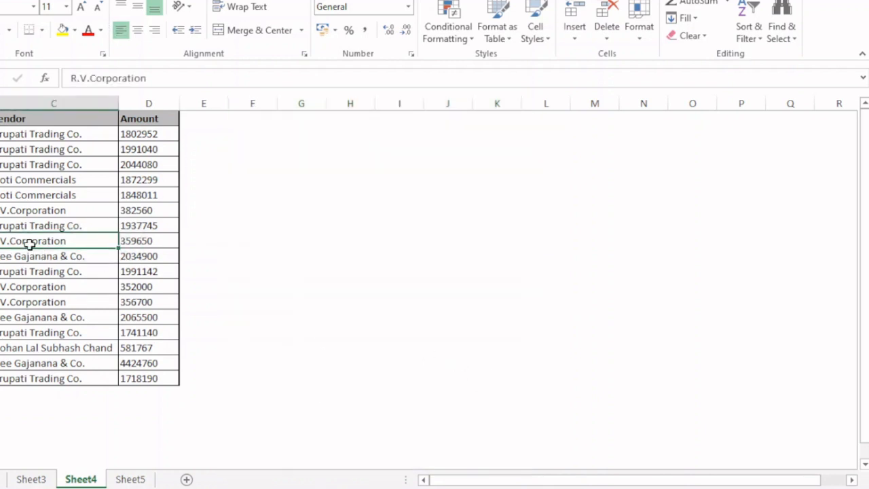
pyautogui.hotkey('alt', 'n')
pyautogui.press('v')
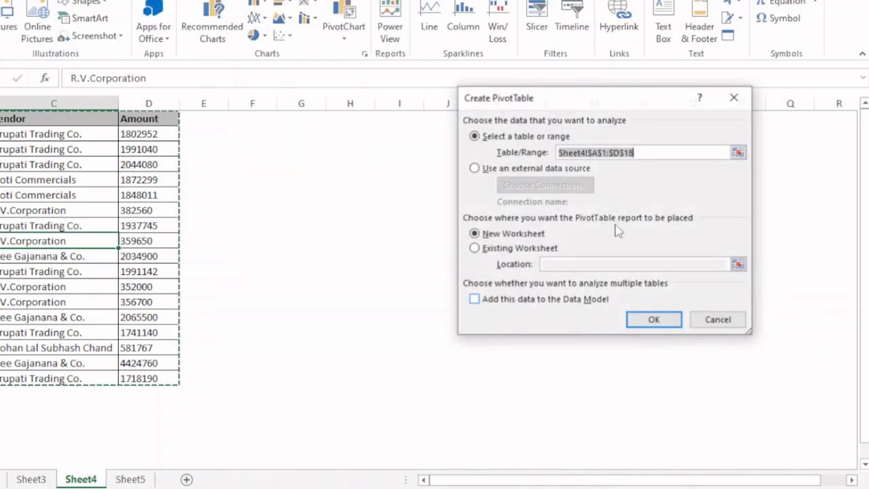
pyautogui.click(520, 249)
pyautogui.click(244, 120)
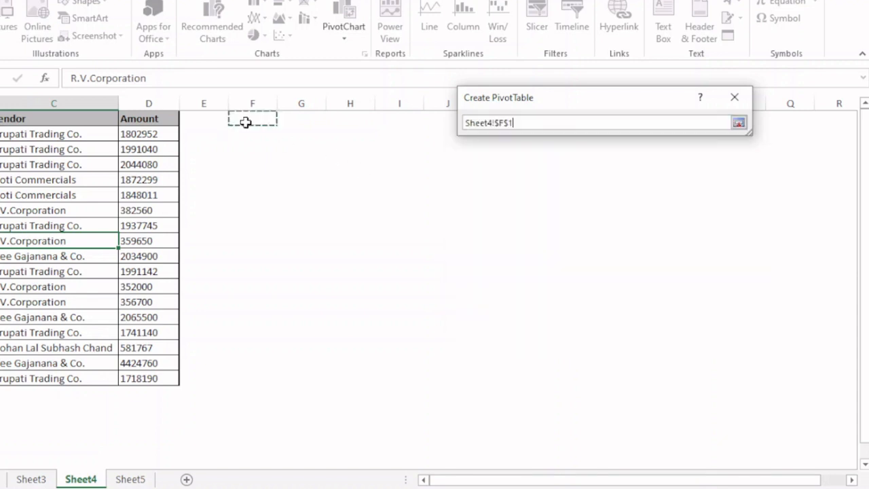
pyautogui.click(653, 323)
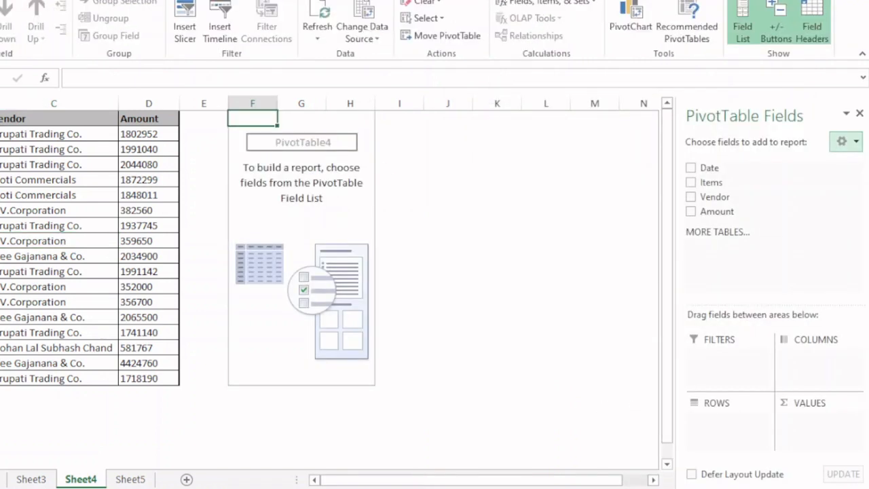
pyautogui.click(691, 183)
pyautogui.click(692, 183)
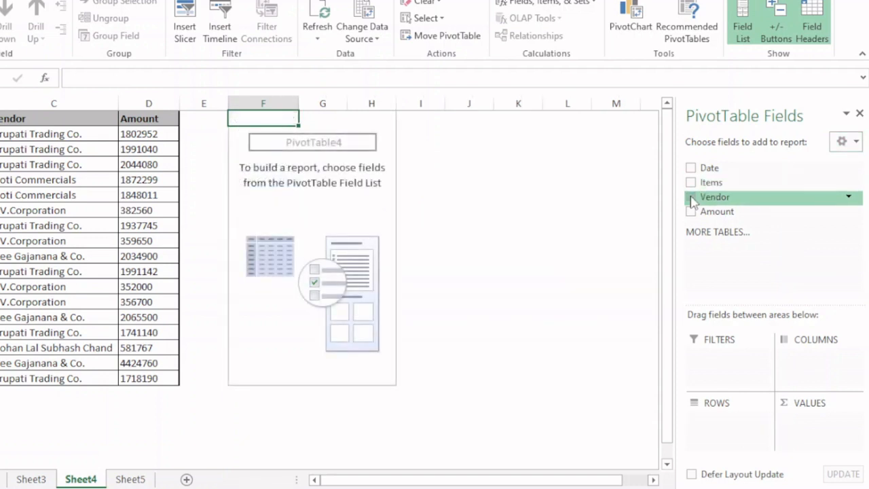
pyautogui.click(691, 198)
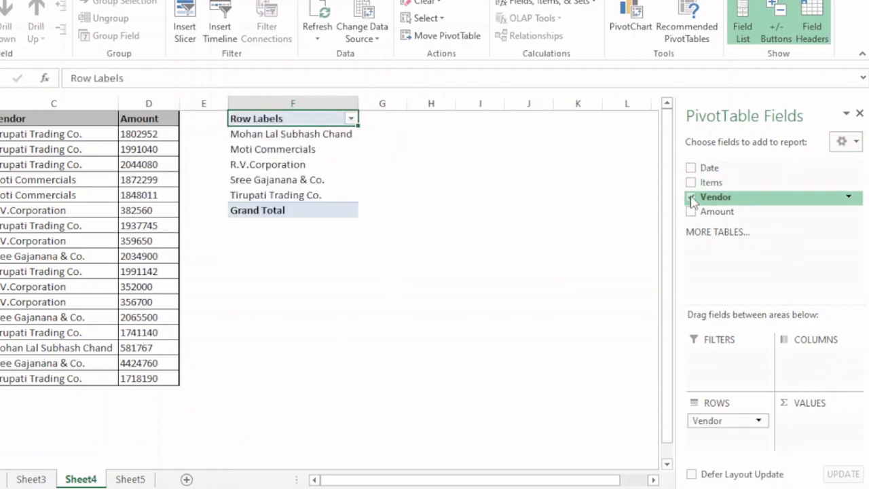
pyautogui.click(691, 198)
# Step: Add Date to the rows and Amount twice to the values of the Sheet4 PivotTable, and close the field list
pyautogui.click(692, 168)
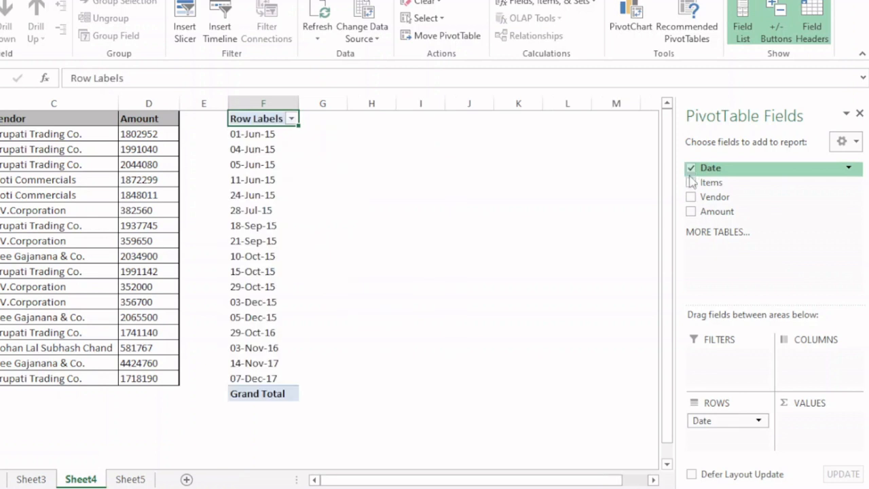
pyautogui.click(691, 211)
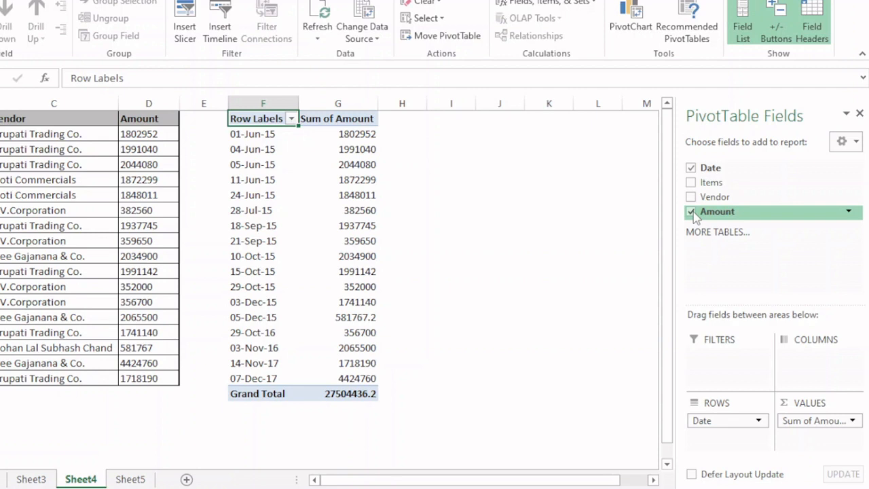
pyautogui.moveTo(719, 212); pyautogui.dragTo(822, 448)
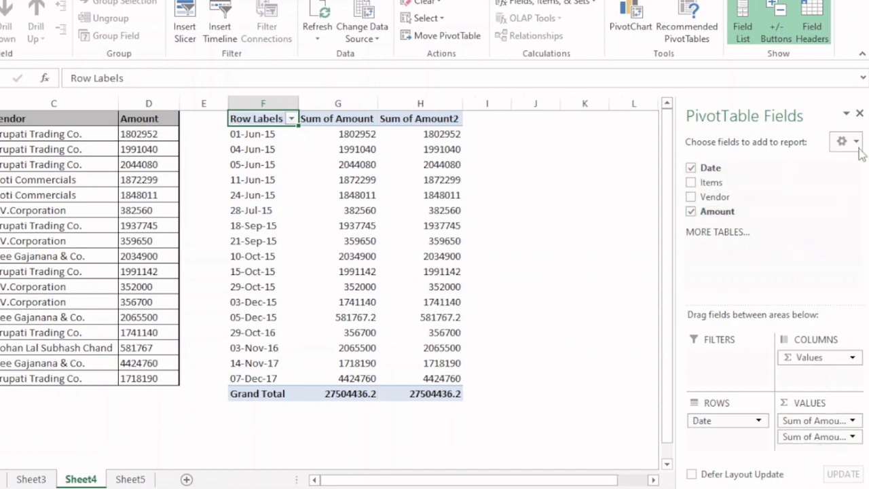
pyautogui.click(860, 113)
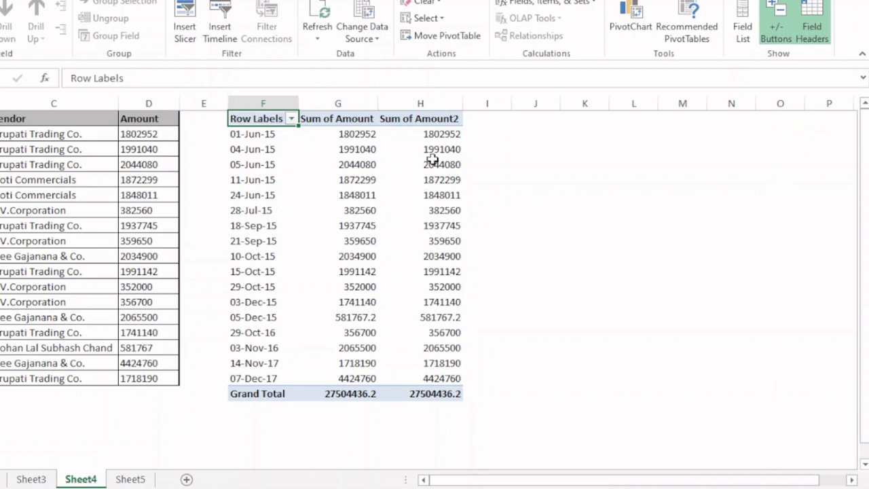
# Step: Sum the first two dates' amounts beside the PivotTable by entering =SUM(H2:H3) in cell I3
pyautogui.moveTo(432, 159)
pyautogui.moveTo(448, 133); pyautogui.dragTo(449, 148)
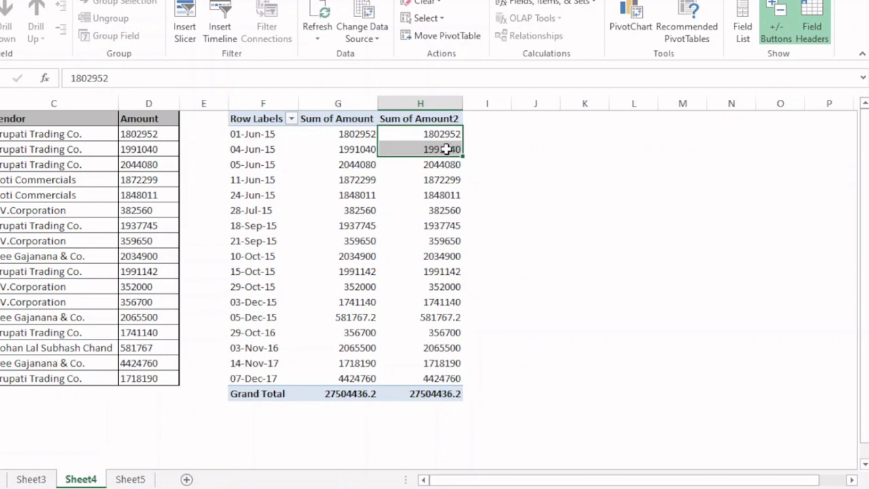
pyautogui.click(449, 148)
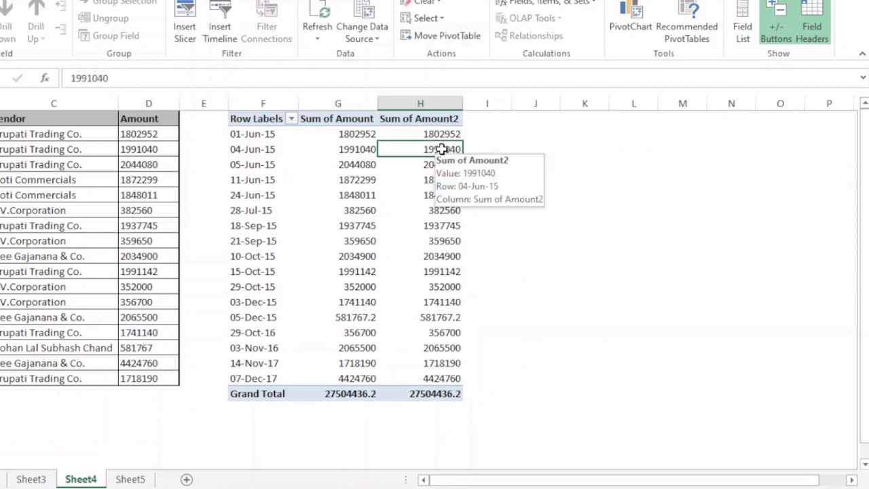
pyautogui.click(505, 149)
pyautogui.write('=')
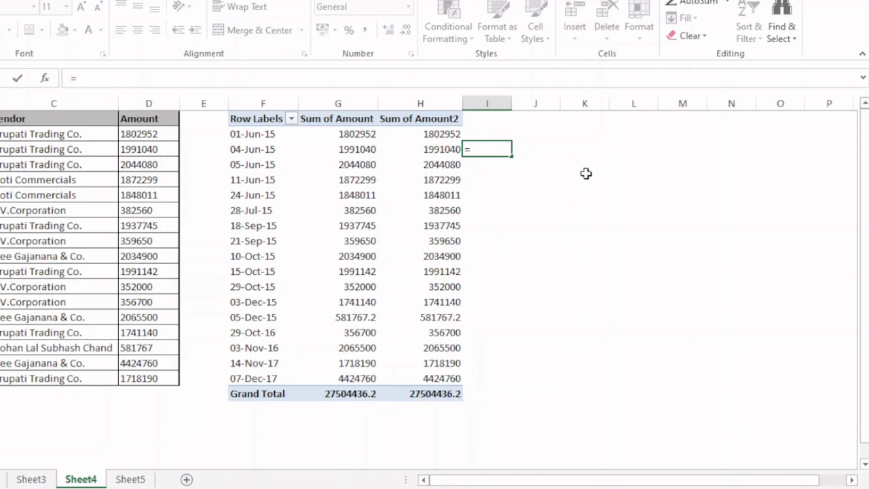
pyautogui.write('sum')
pyautogui.press('Tab')
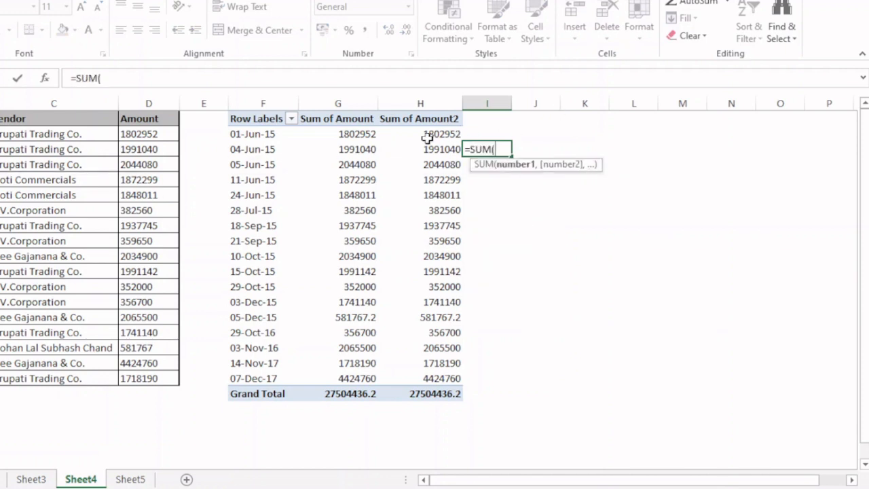
pyautogui.moveTo(429, 136); pyautogui.dragTo(430, 155)
pyautogui.press('Return')
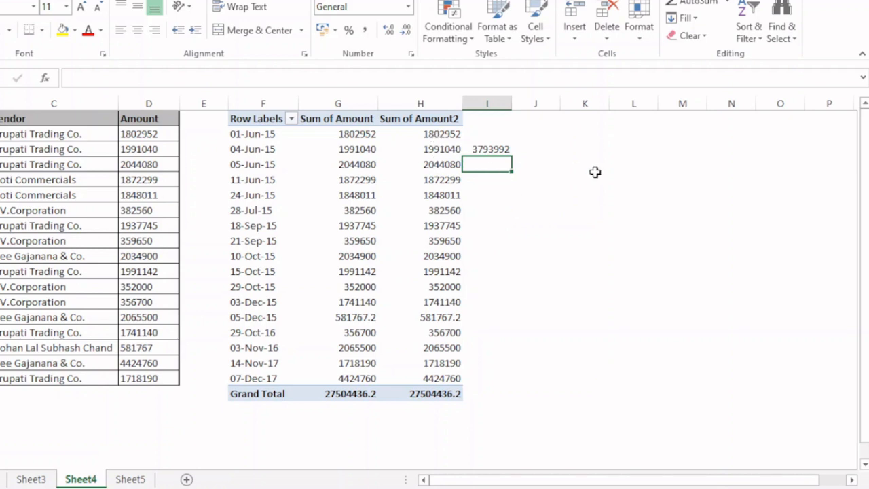
# Step: Sum the first three dates' amounts by entering =SUM(H2:H4) in cell I4
pyautogui.write('=sum')
pyautogui.press('Tab')
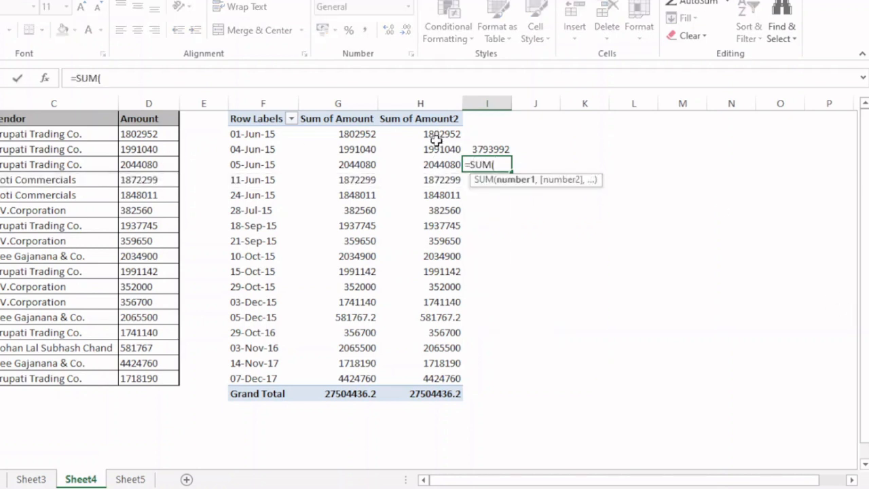
pyautogui.moveTo(441, 136); pyautogui.dragTo(442, 163)
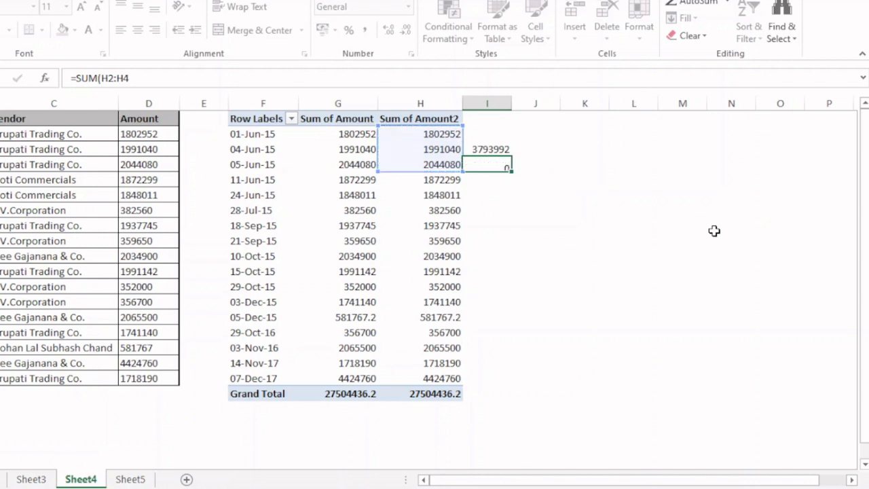
pyautogui.press('Return')
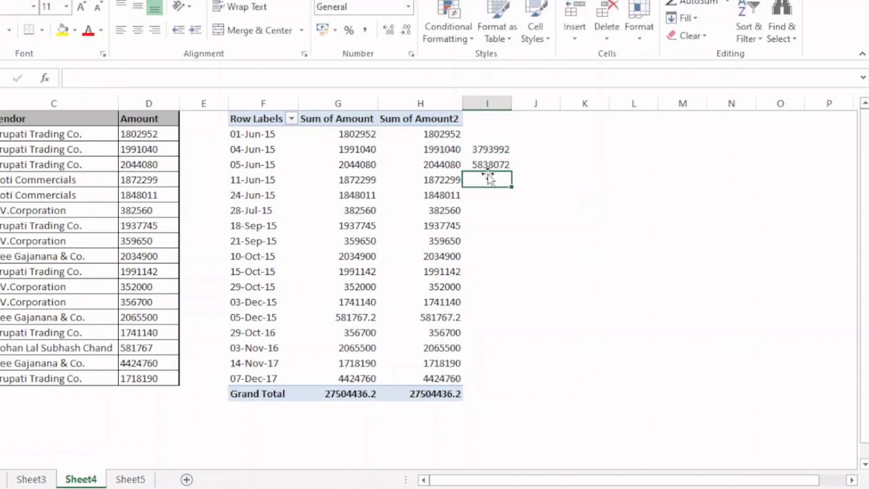
# Step: Show the second Amount column of the Sheet4 PivotTable as Running Total In with the preset base field
pyautogui.click(447, 180)
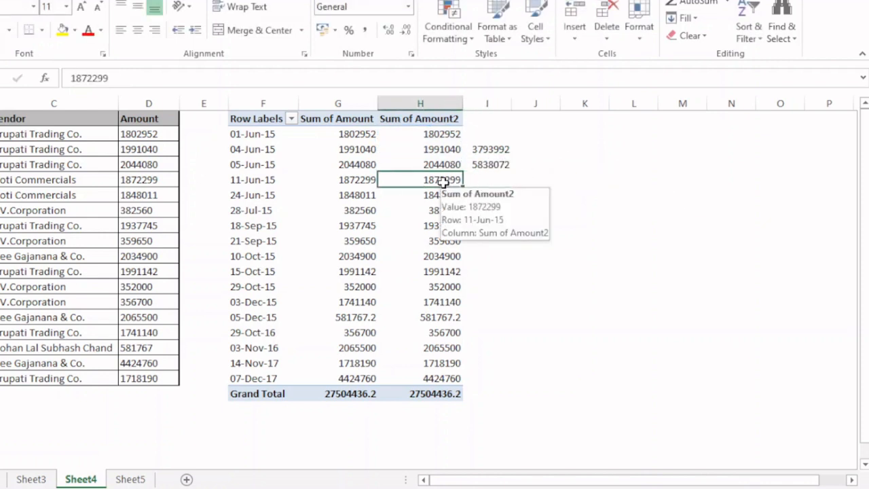
pyautogui.rightClick(443, 182)
pyautogui.moveTo(522, 326)
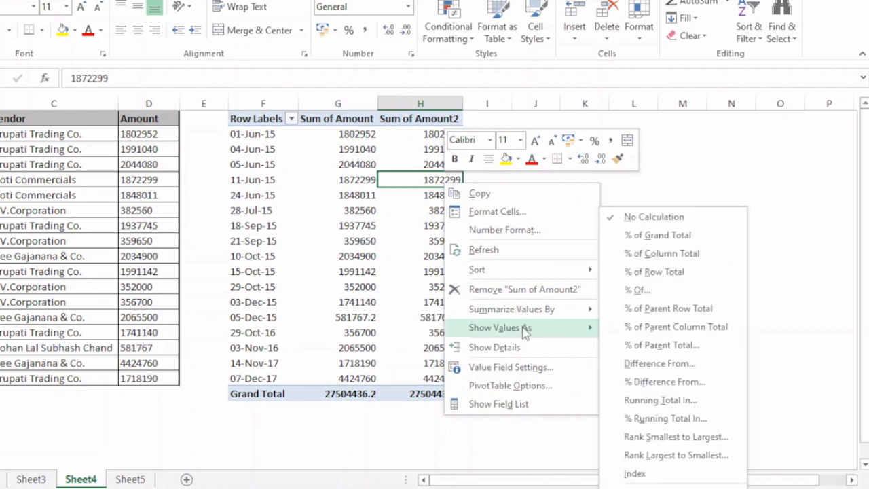
pyautogui.click(659, 399)
pyautogui.click(615, 266)
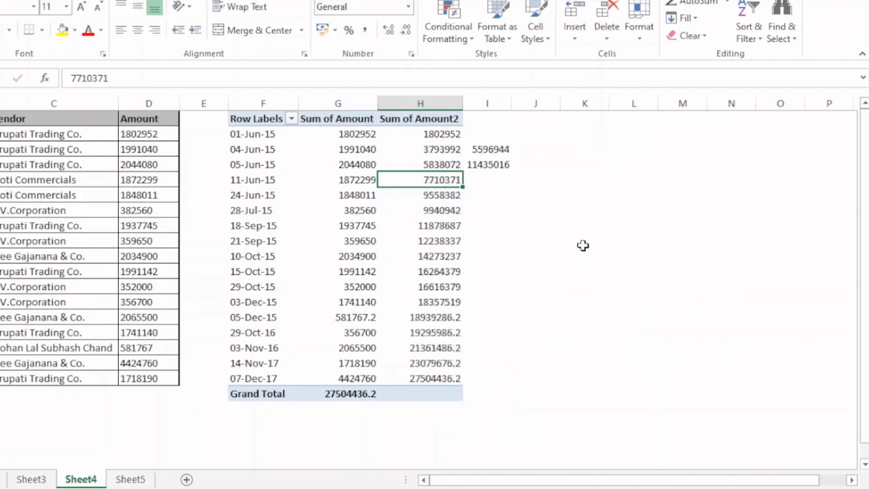
# Step: Clear the manual sum formulas in cells I3 and I4 beside the PivotTable
pyautogui.click(499, 159)
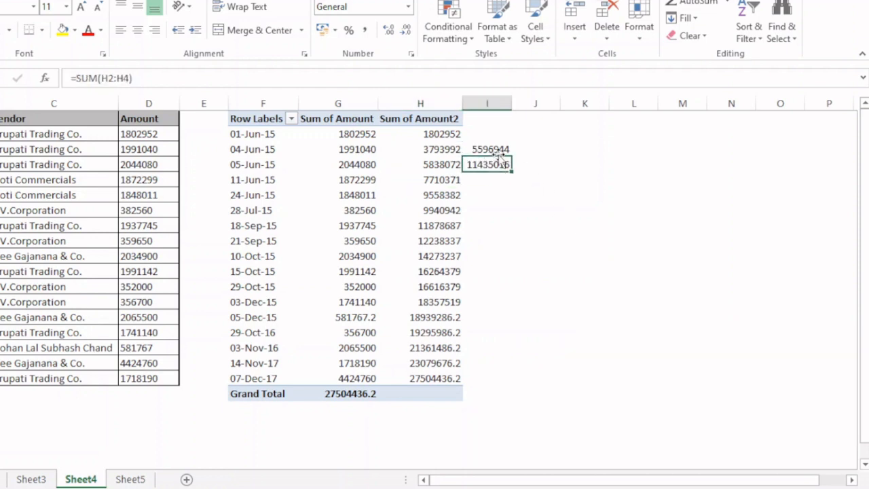
pyautogui.moveTo(498, 150); pyautogui.dragTo(499, 167)
pyautogui.press('Delete')
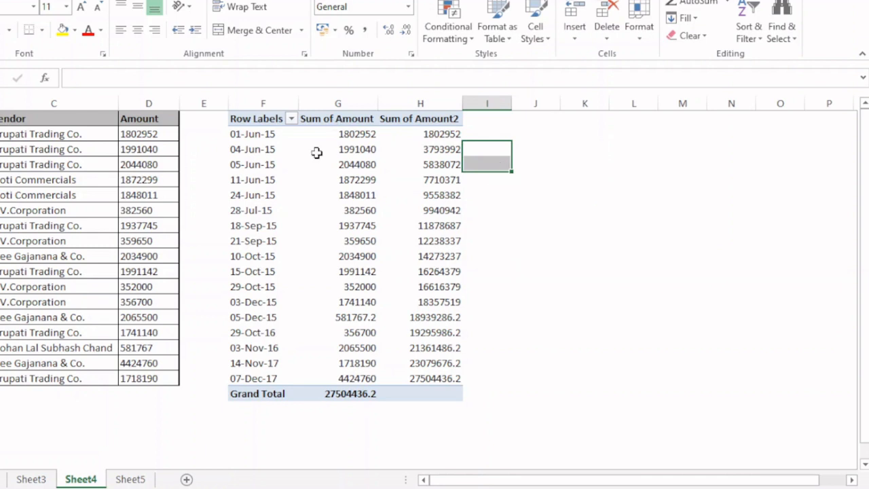
# Step: Sum the first two dates' amounts beside the PivotTable by entering =SUM(G2:G3) in cell I3
pyautogui.moveTo(358, 134); pyautogui.dragTo(359, 148)
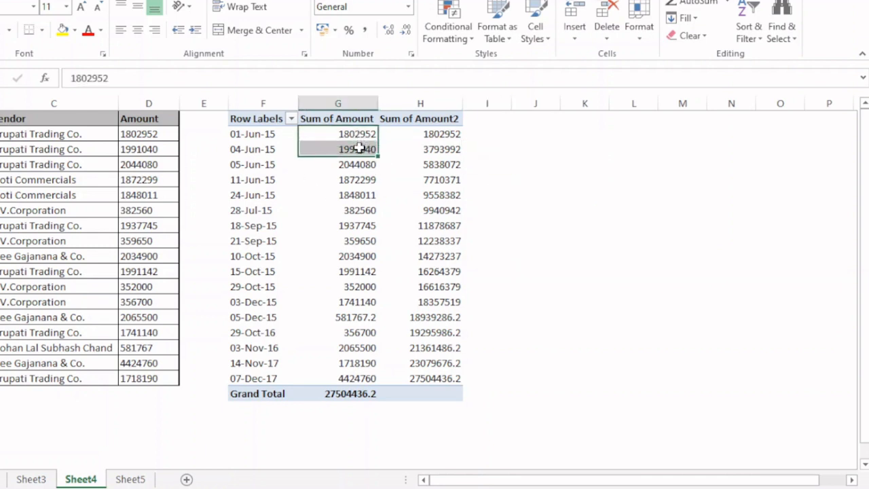
pyautogui.click(442, 150)
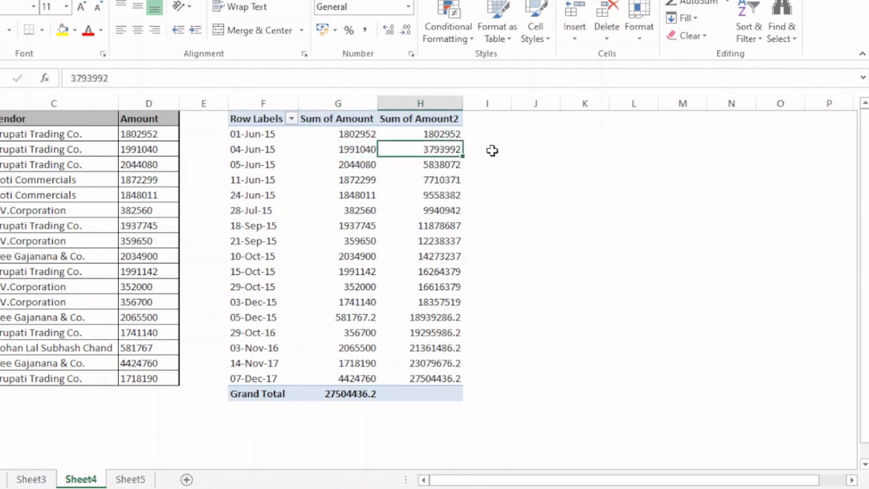
pyautogui.click(493, 149)
pyautogui.write('=sum')
pyautogui.press('Tab')
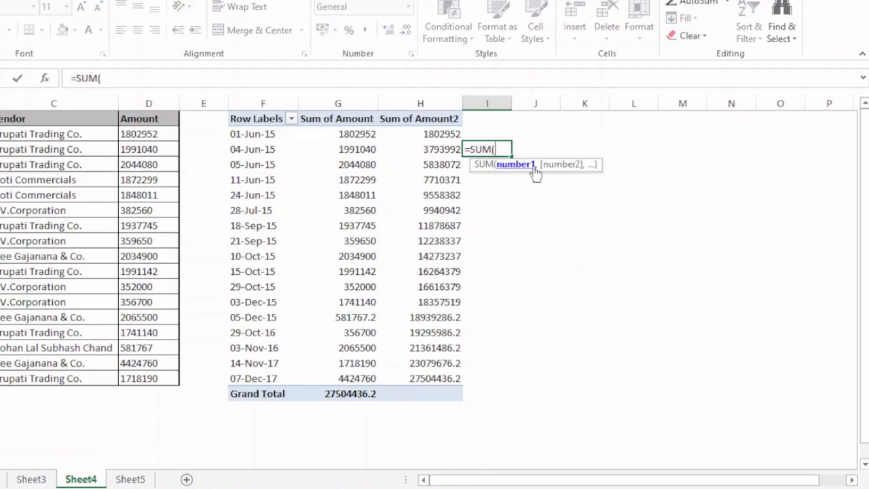
pyautogui.moveTo(356, 135); pyautogui.dragTo(357, 148)
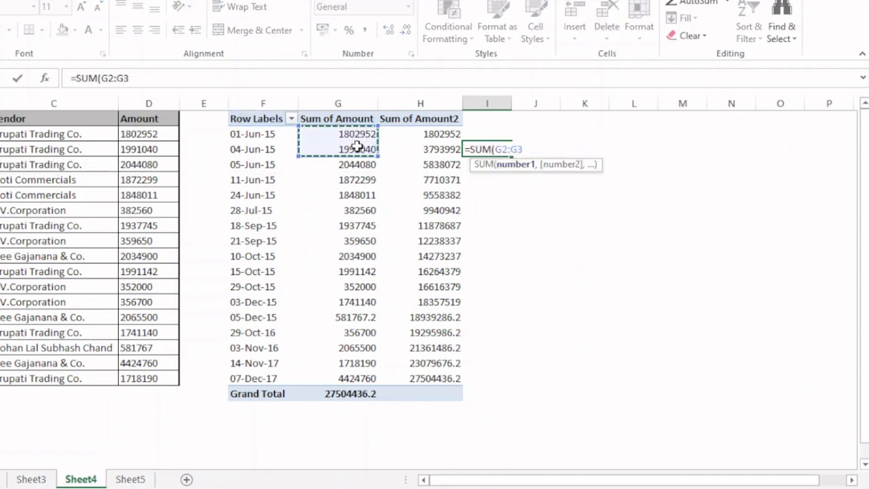
pyautogui.press('Return')
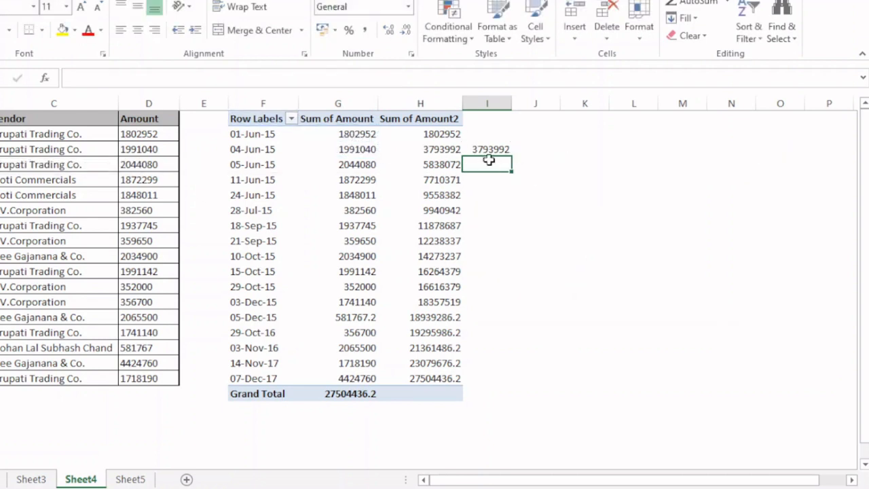
# Step: Sum the first three dates' amounts with =SUM(G2:G4) in cell I4, and clear both check formulas in I3:I4
pyautogui.write('=sum')
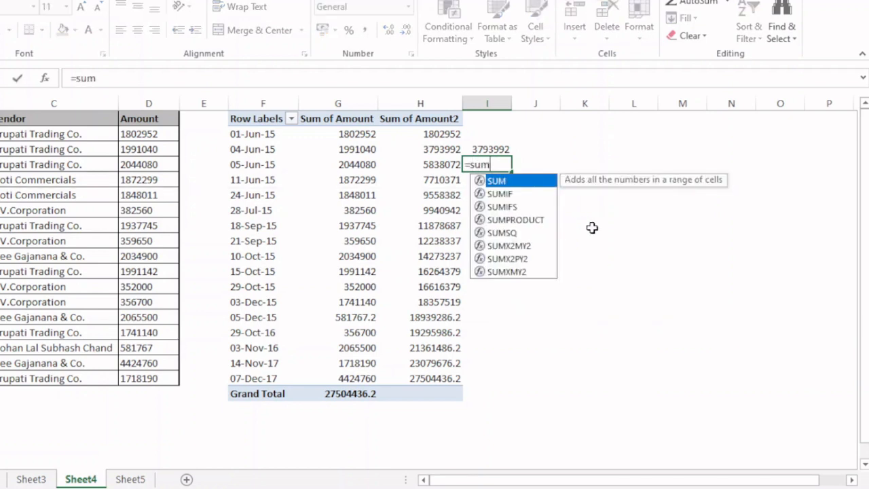
pyautogui.press('Tab')
pyautogui.moveTo(353, 135); pyautogui.dragTo(359, 160)
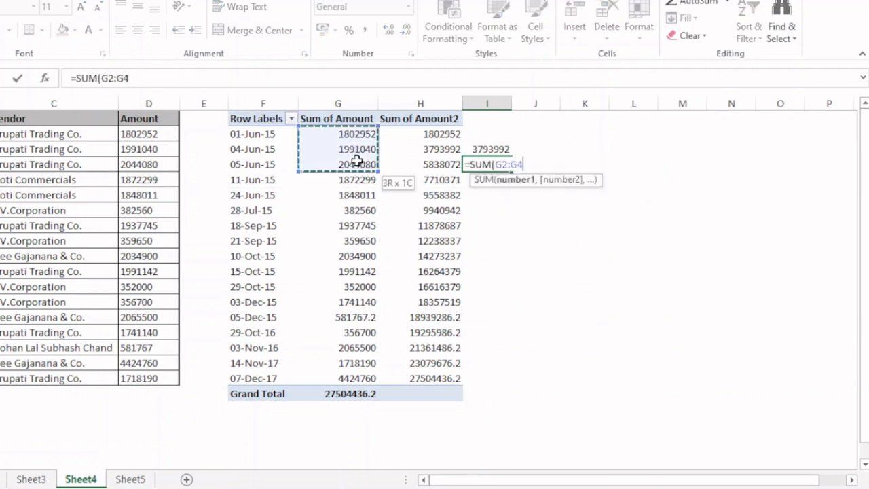
pyautogui.press('Return')
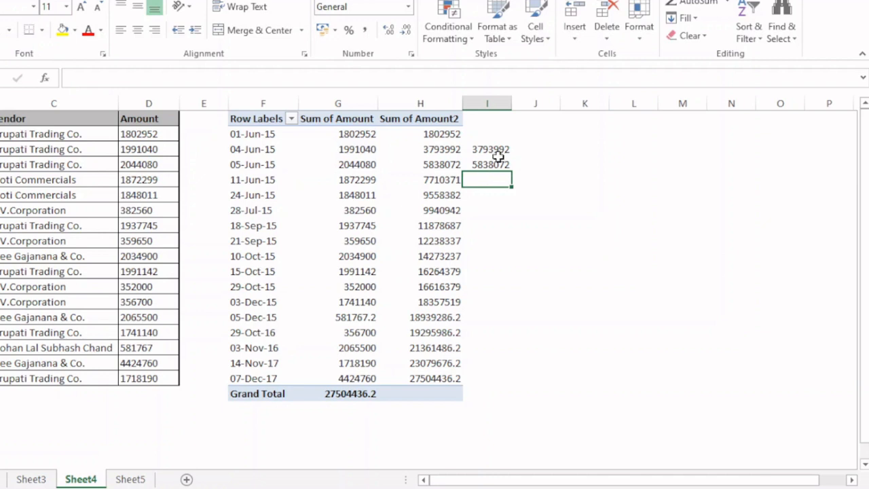
pyautogui.moveTo(498, 151); pyautogui.dragTo(500, 164)
pyautogui.press('Delete')
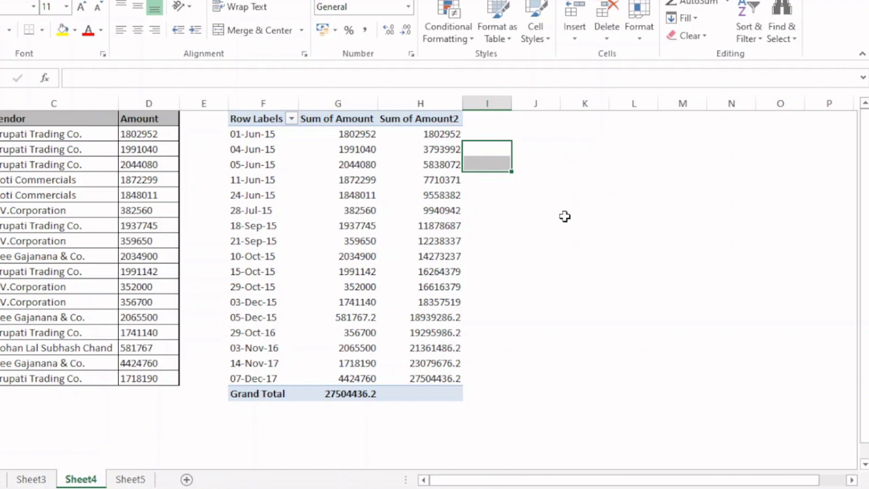
# Step: Show the second Amount column of the Sheet4 PivotTable as % Running Total In with the preset base field
pyautogui.click(448, 165)
pyautogui.rightClick(450, 166)
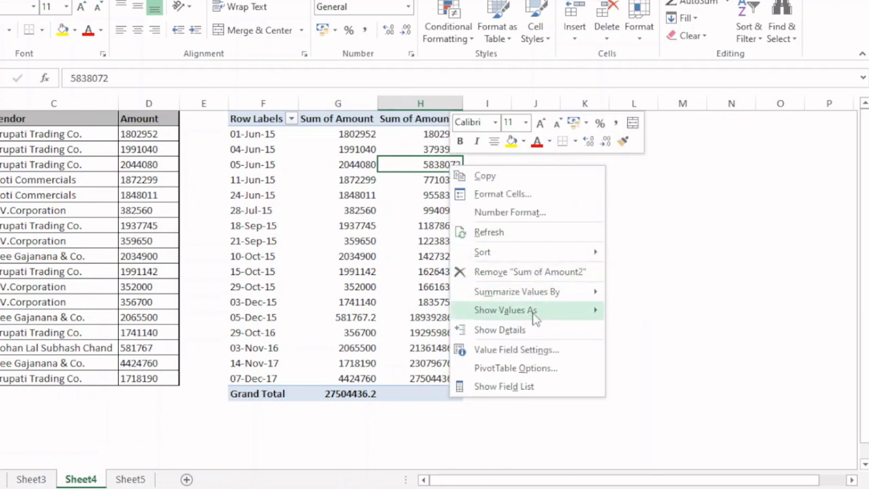
pyautogui.moveTo(539, 311)
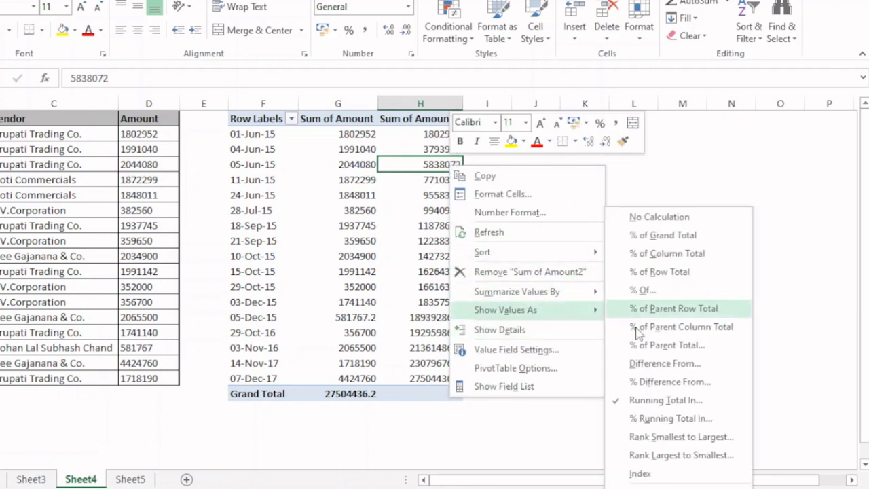
pyautogui.click(662, 418)
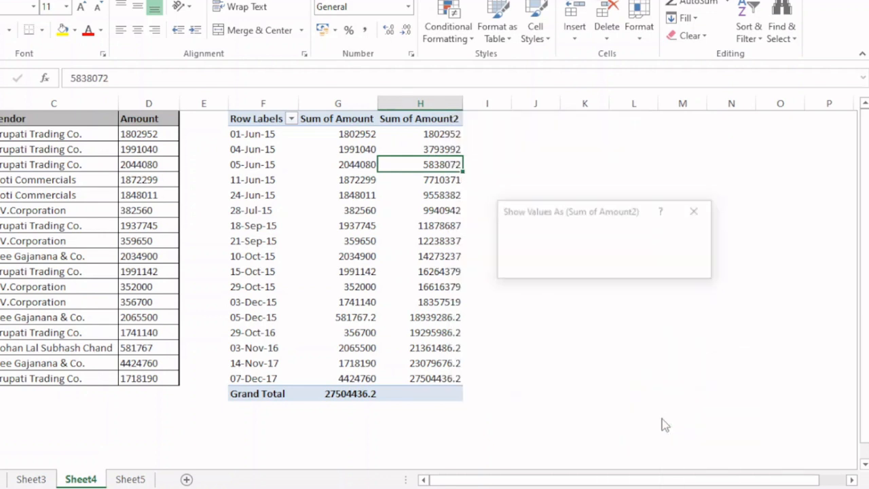
pyautogui.click(614, 267)
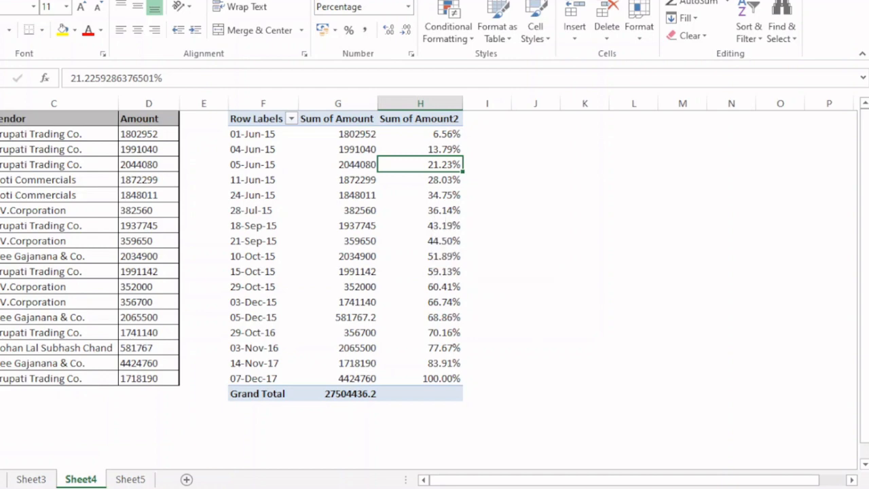
# Step: On Sheet5, delete the helper values in columns J:K and the existing PivotTable starting in column F
pyautogui.click(130, 479)
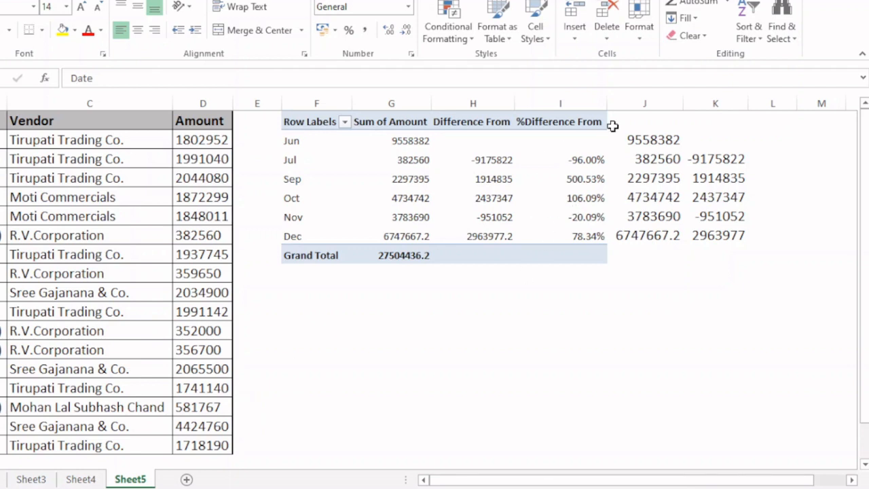
pyautogui.moveTo(644, 104); pyautogui.dragTo(747, 120)
pyautogui.hotkey('ctrl', '-')
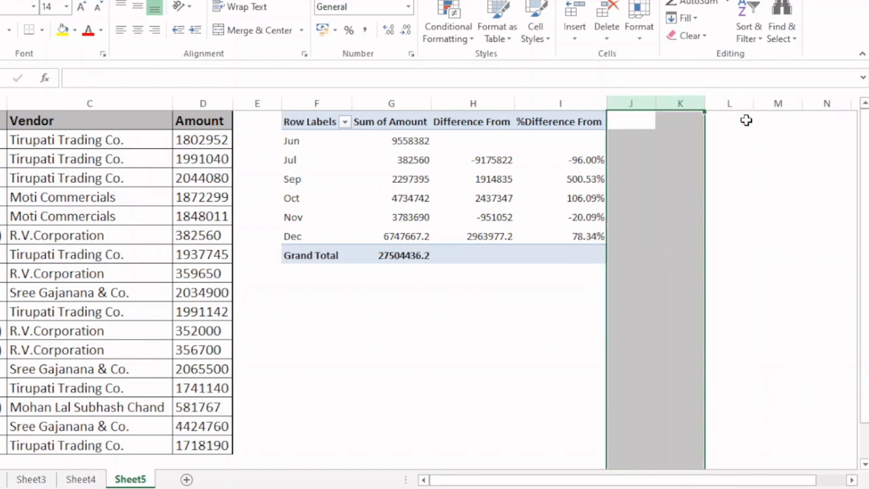
pyautogui.moveTo(318, 103); pyautogui.dragTo(668, 116)
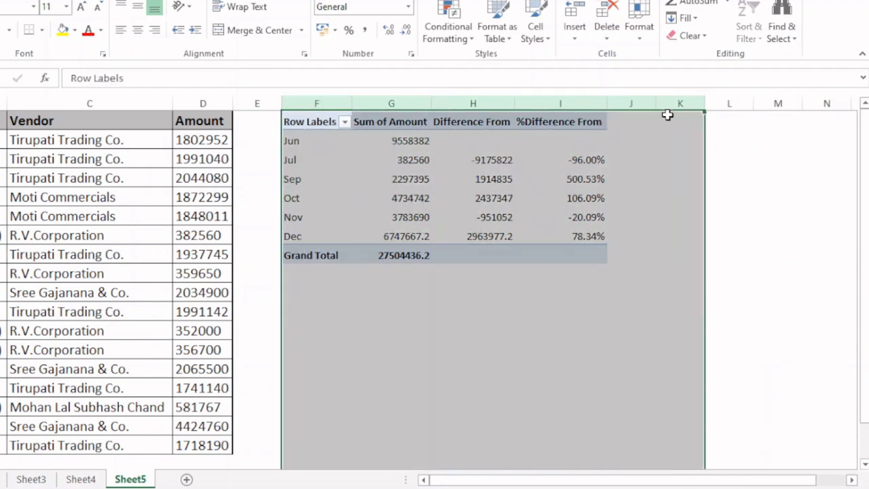
pyautogui.press('Delete')
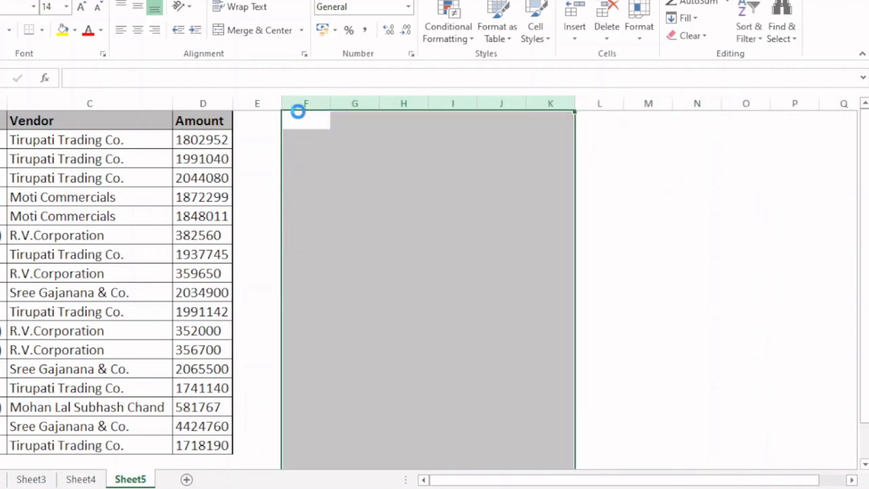
# Step: Create a PivotTable from the Sheet5 range A1:D18, placed on the same worksheet at cell F1
pyautogui.click(84, 165)
pyautogui.hotkey('alt', 'n')
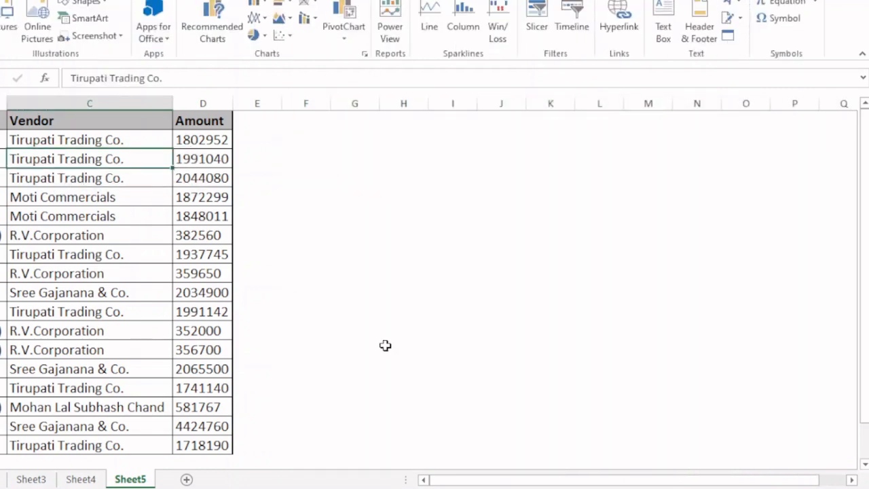
pyautogui.press('v')
pyautogui.click(506, 249)
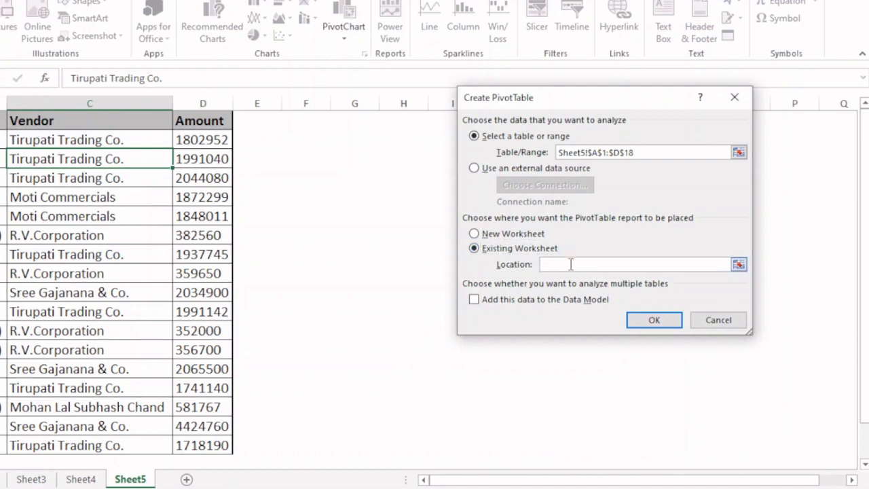
pyautogui.click(307, 120)
pyautogui.click(652, 320)
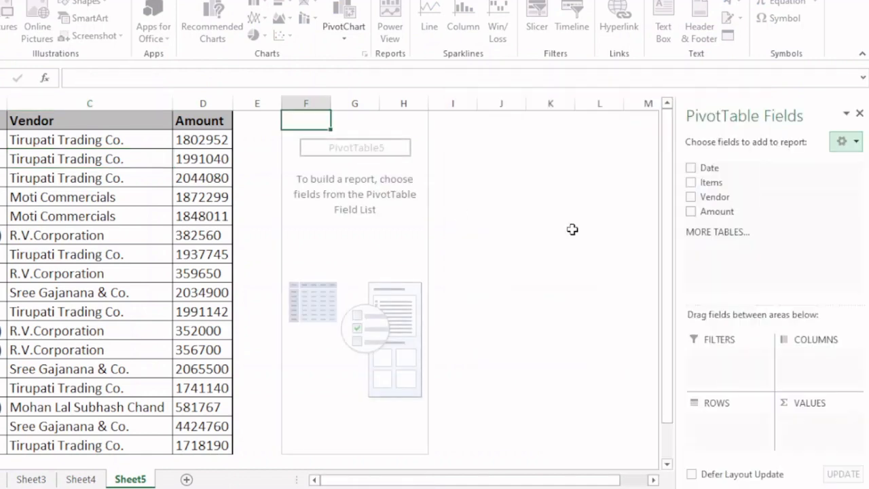
# Step: Add Date as rows and Amount as summed values to the PivotTable, and close the field list
pyautogui.click(690, 169)
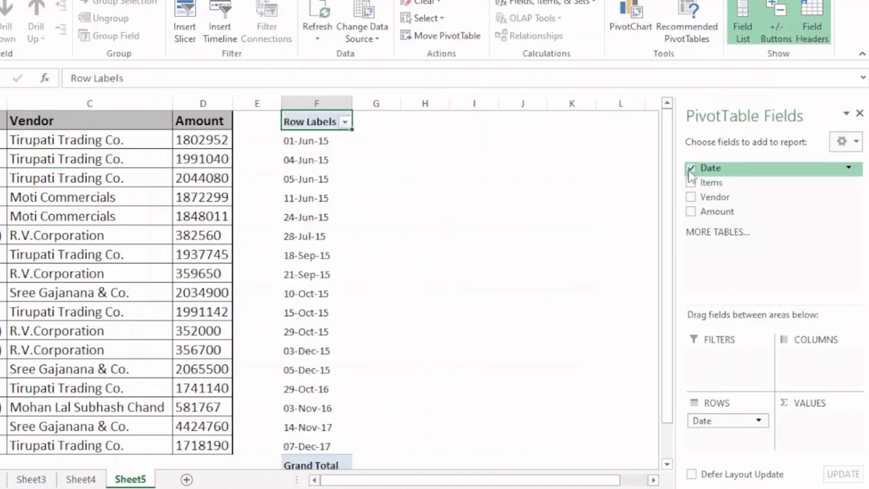
pyautogui.click(691, 211)
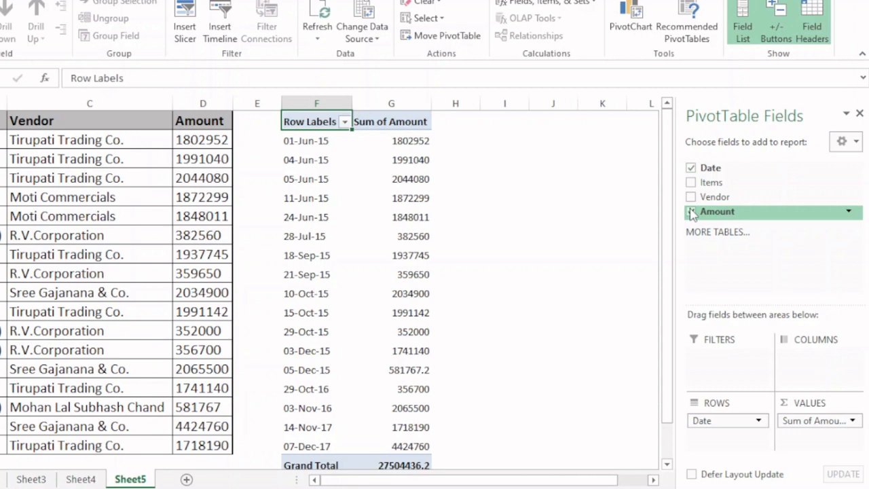
pyautogui.click(859, 113)
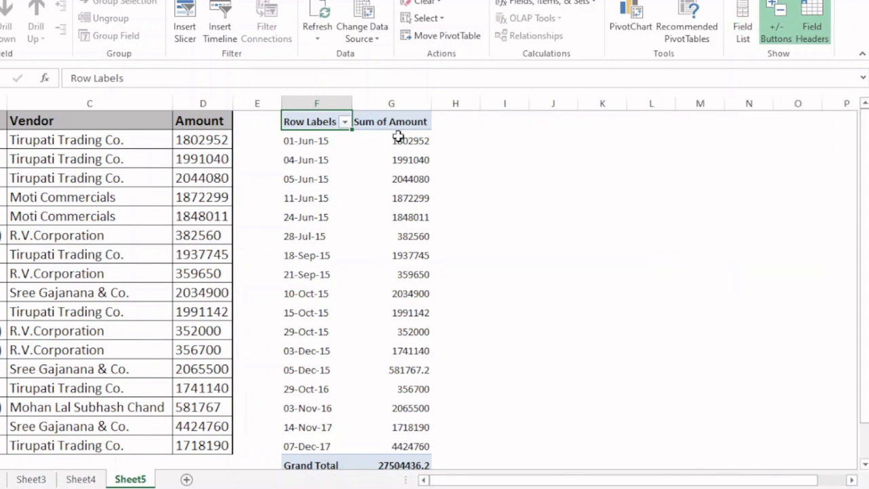
# Step: Copy the PivotTable amounts for all dates, paste them as values starting in cell J2, and autofit column J
pyautogui.moveTo(399, 139); pyautogui.dragTo(413, 441)
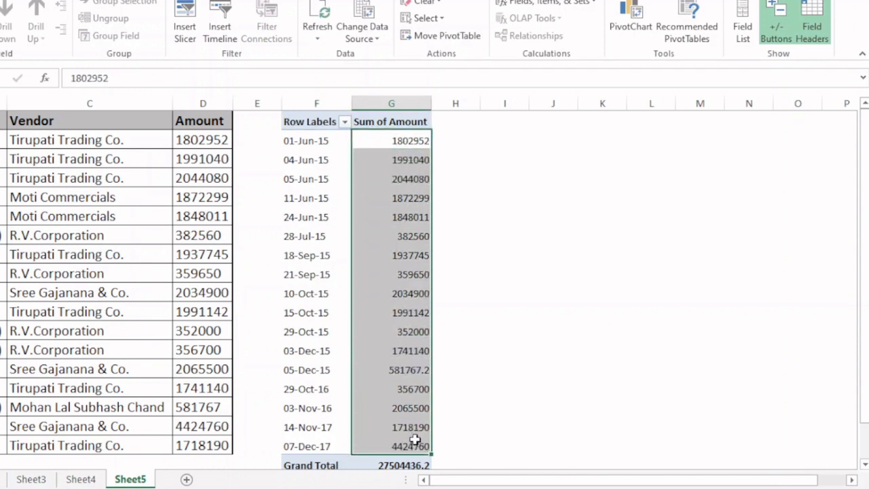
pyautogui.hotkey('ctrl', 'c')
pyautogui.click(550, 140)
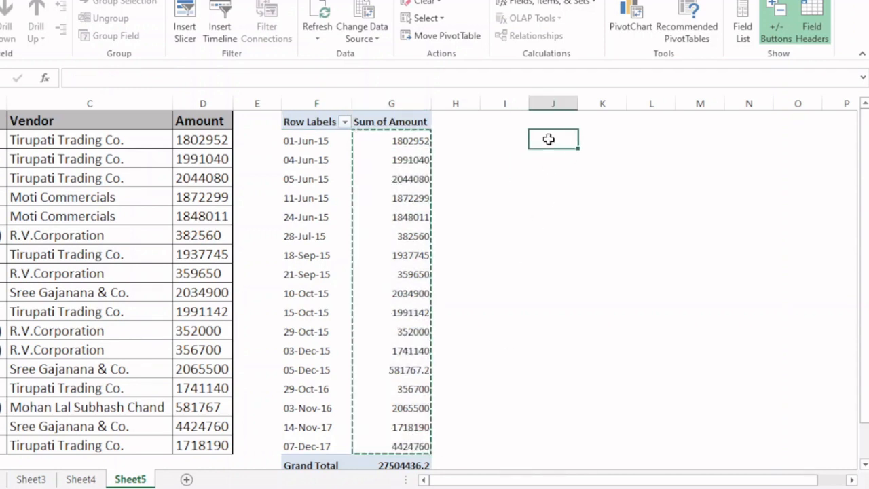
pyautogui.rightClick(552, 141)
pyautogui.click(603, 207)
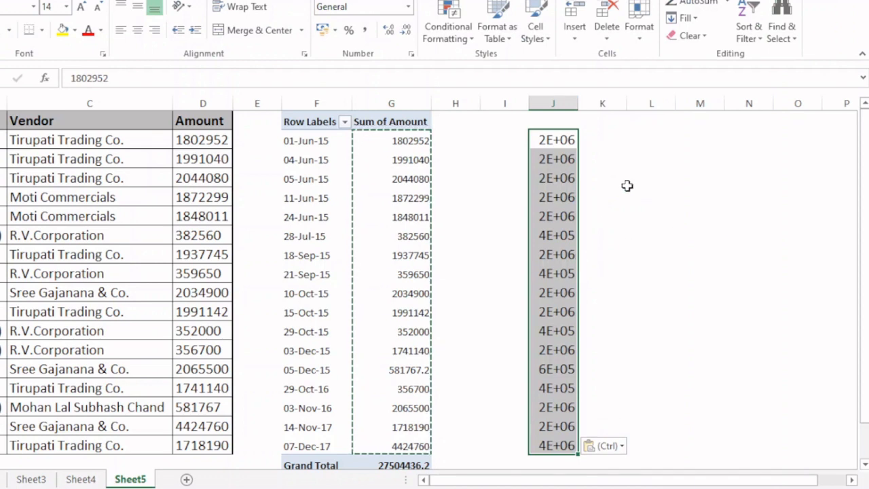
pyautogui.doubleClick(575, 100)
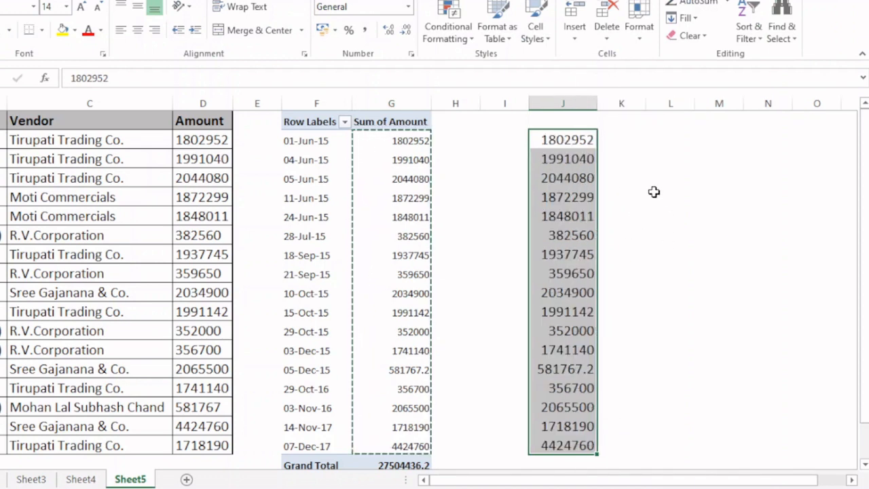
pyautogui.click(620, 158)
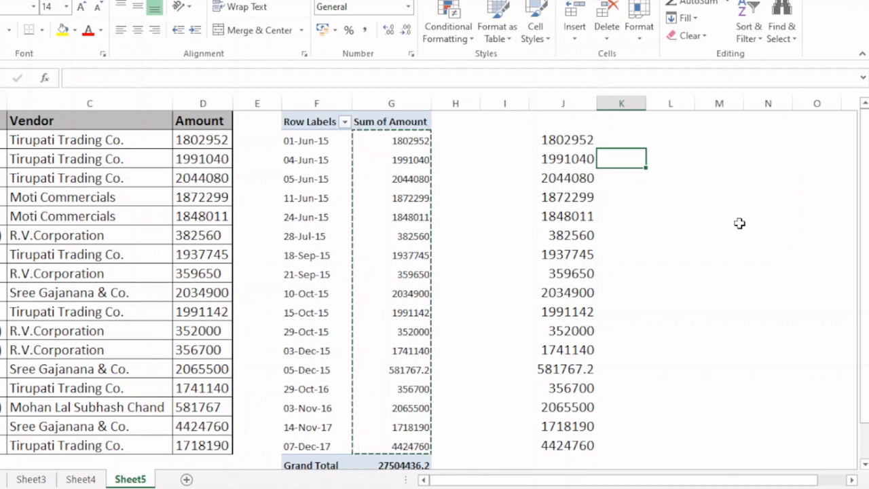
pyautogui.press('Left')
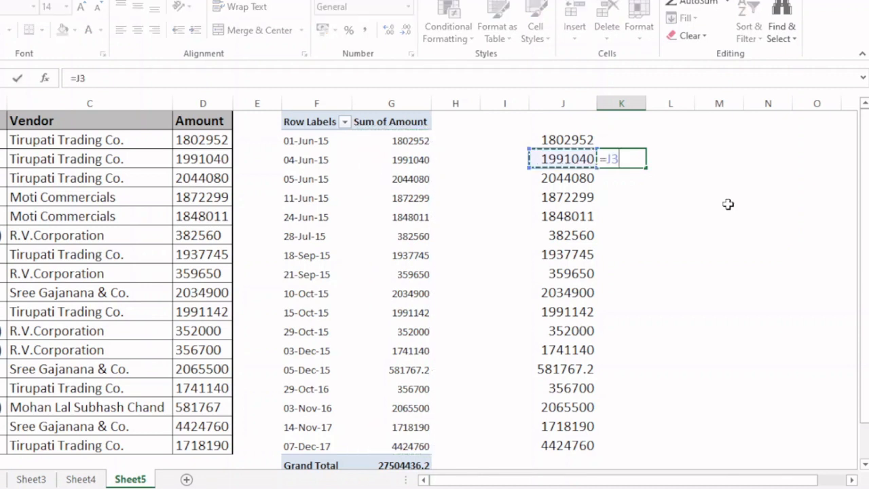
pyautogui.press('Up')
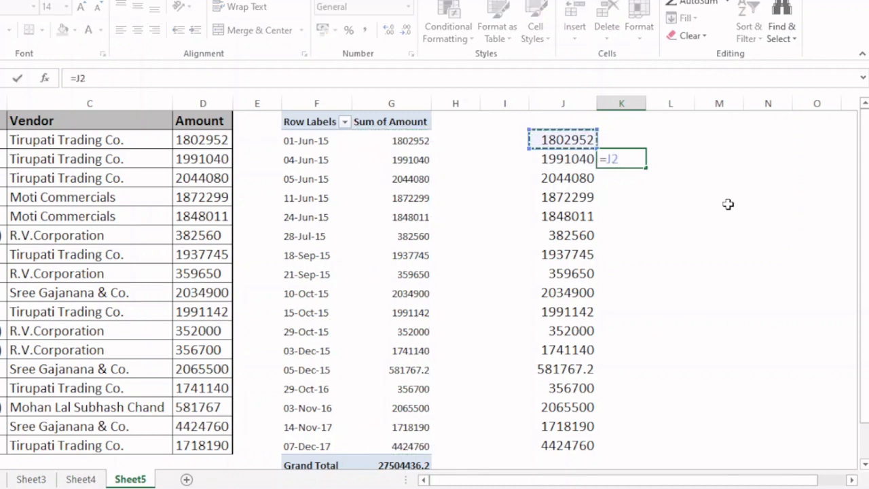
pyautogui.write('-')
pyautogui.press('BackSpace')
pyautogui.press('BackSpace')
pyautogui.press('BackSpace')
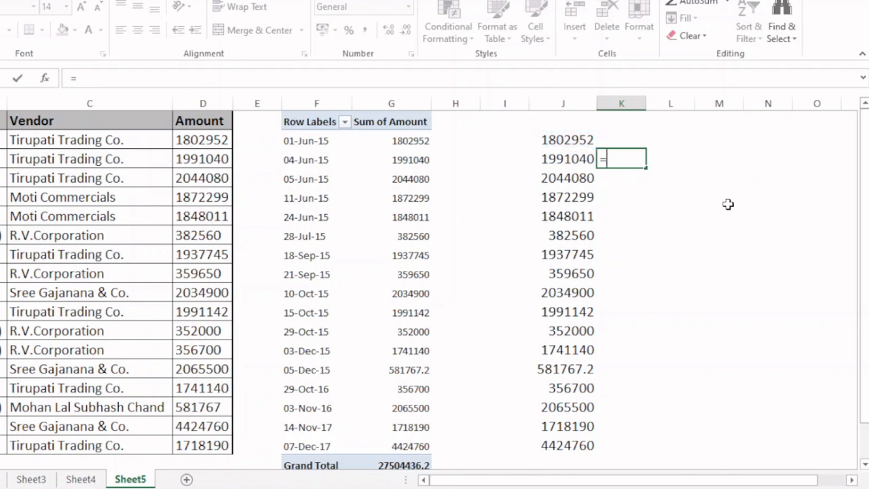
pyautogui.press('Left')
pyautogui.write('-')
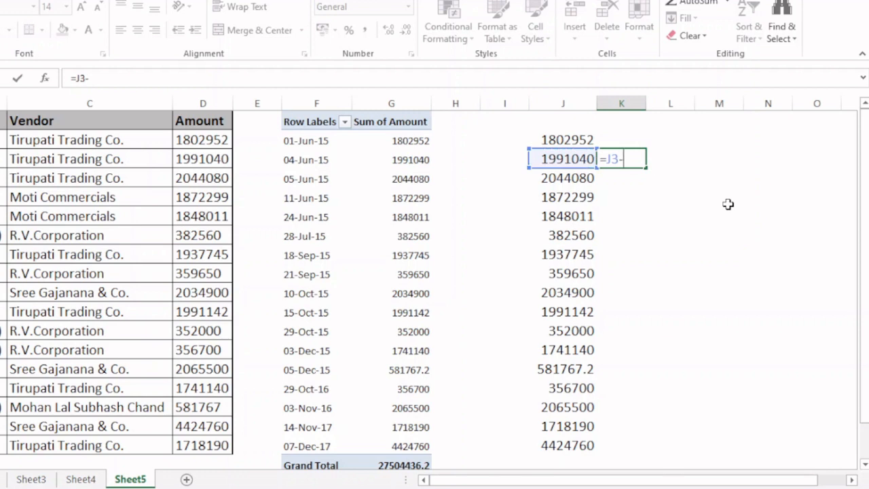
pyautogui.press('BackSpace')
pyautogui.press('BackSpace')
pyautogui.press('BackSpace')
pyautogui.press('BackSpace')
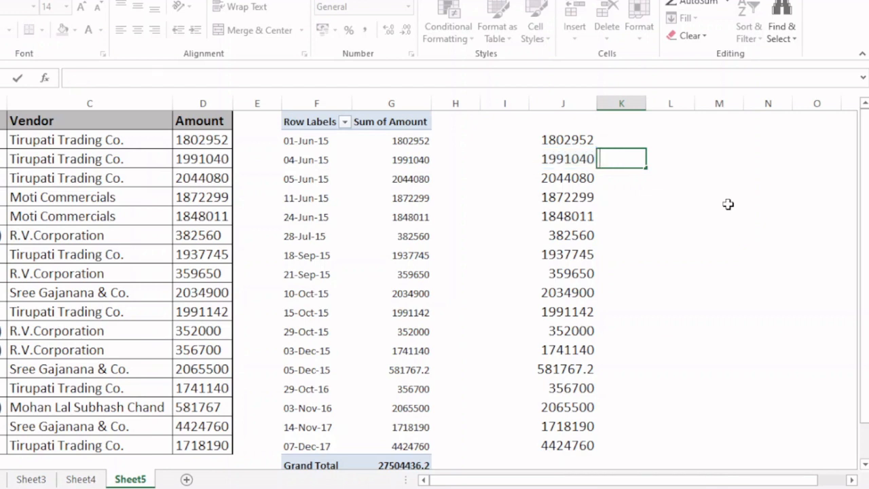
pyautogui.press('Return')
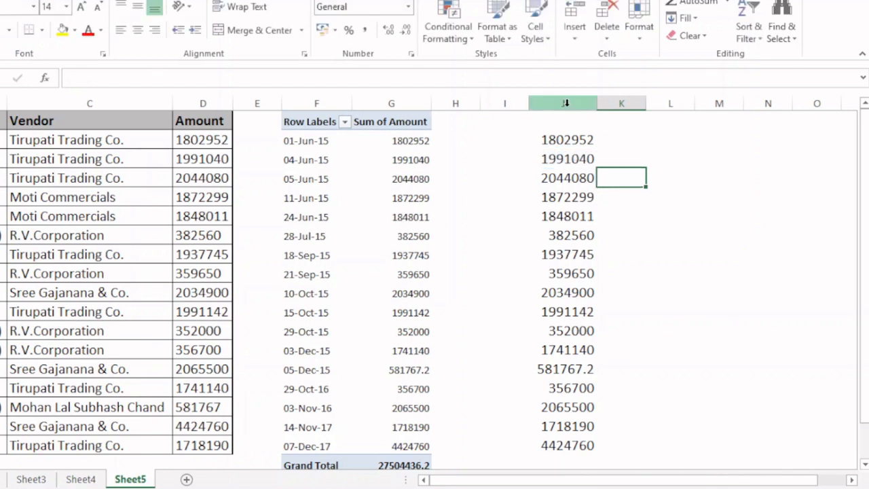
# Step: Group the PivotTable's dates by month and clear the pasted values from column J
pyautogui.click(308, 218)
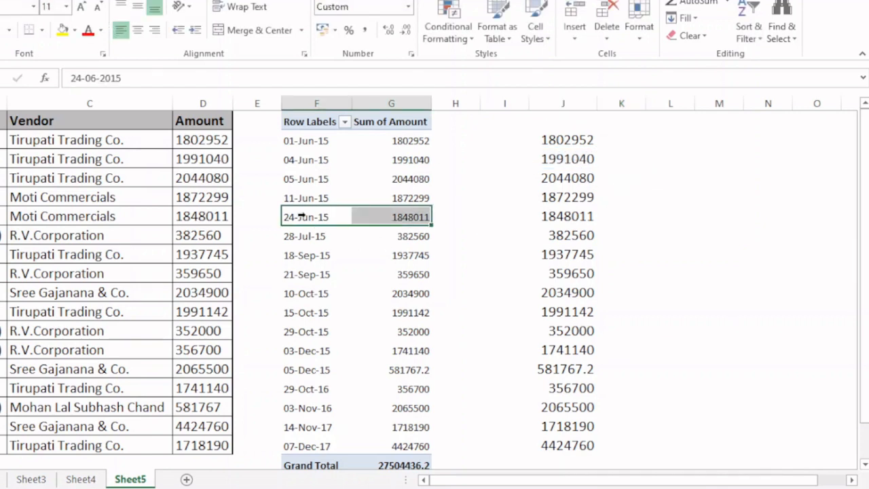
pyautogui.rightClick(309, 218)
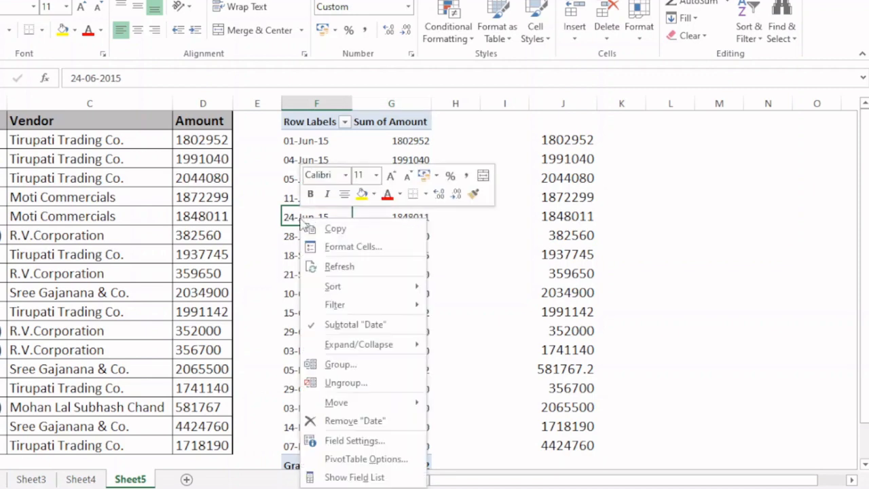
pyautogui.click(346, 365)
pyautogui.click(338, 460)
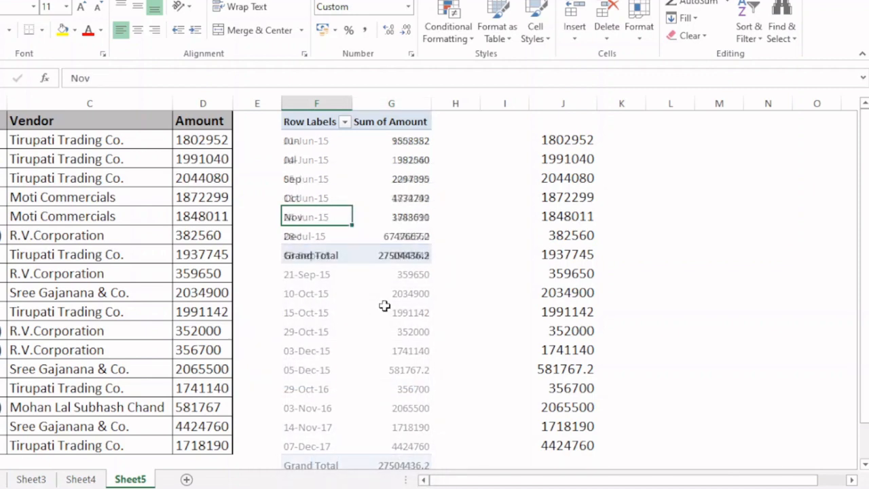
pyautogui.click(554, 102)
pyautogui.hotkey('ctrl', 'z')
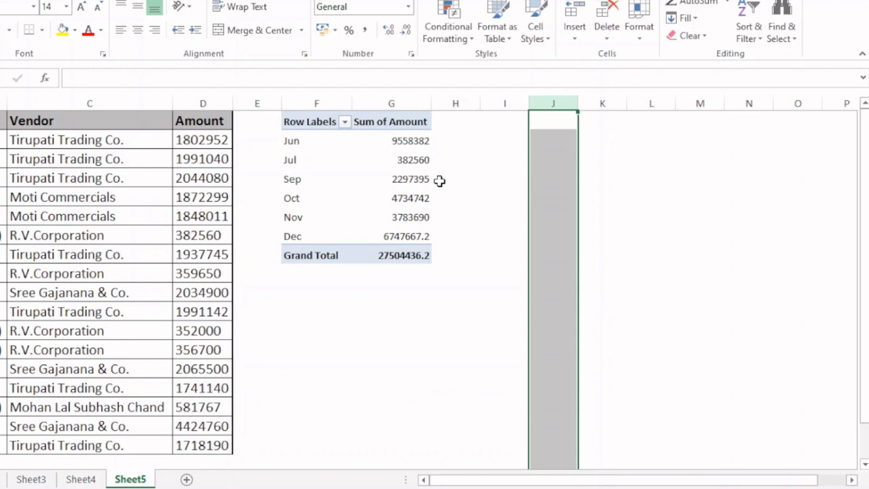
# Step: Copy the monthly PivotTable amounts from June to December, paste them as values starting in cell I2, and autofit column I
pyautogui.moveTo(398, 182)
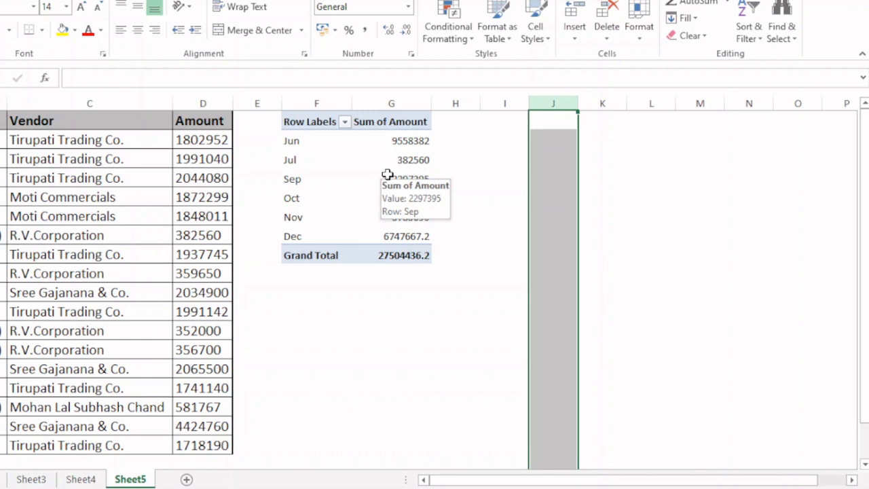
pyautogui.moveTo(408, 140); pyautogui.dragTo(413, 232)
pyautogui.hotkey('ctrl', 'c')
pyautogui.click(526, 140)
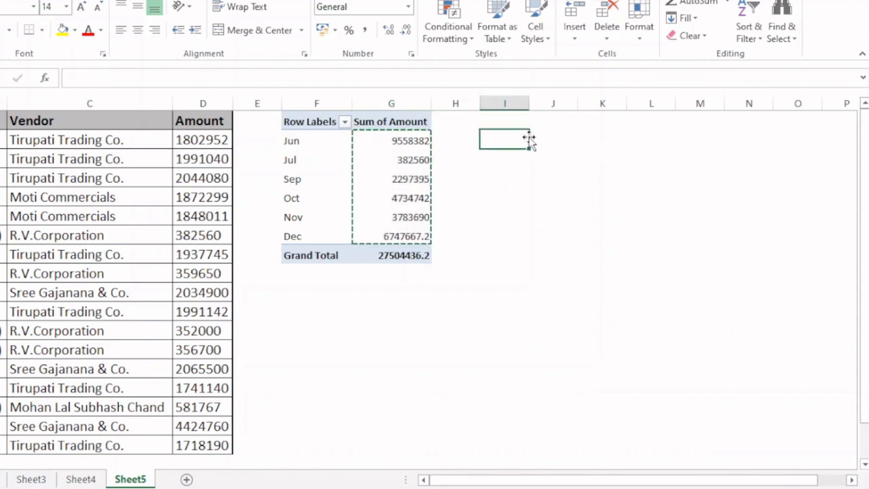
pyautogui.rightClick(505, 143)
pyautogui.click(556, 207)
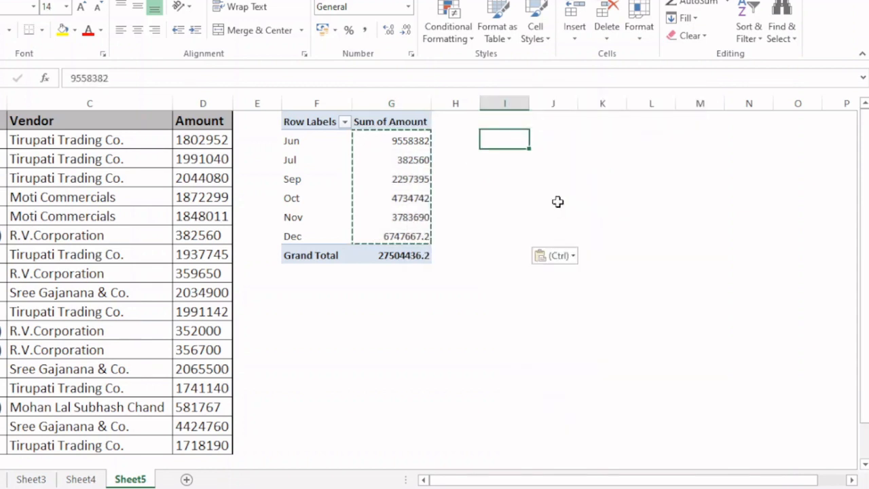
pyautogui.doubleClick(529, 102)
pyautogui.click(524, 102)
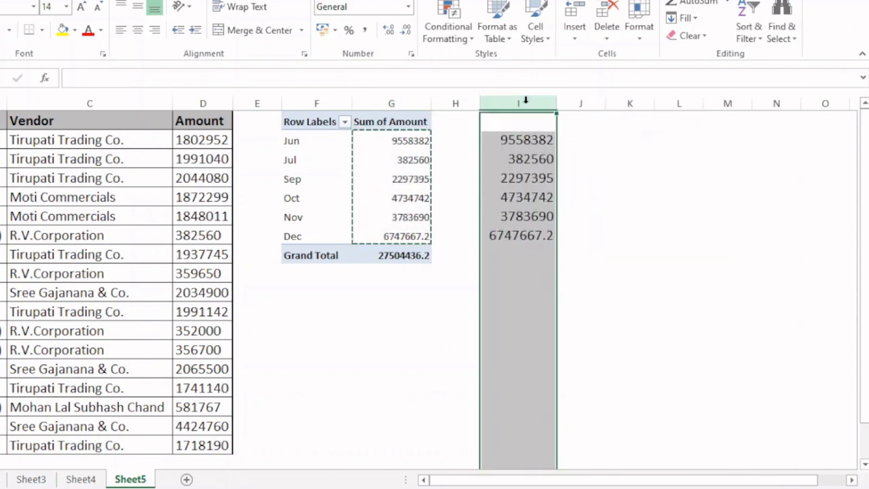
# Step: Enter the formula =I3-I2 in cell J3 and fill it down to J7
pyautogui.click(590, 164)
pyautogui.press('Escape')
pyautogui.write('=')
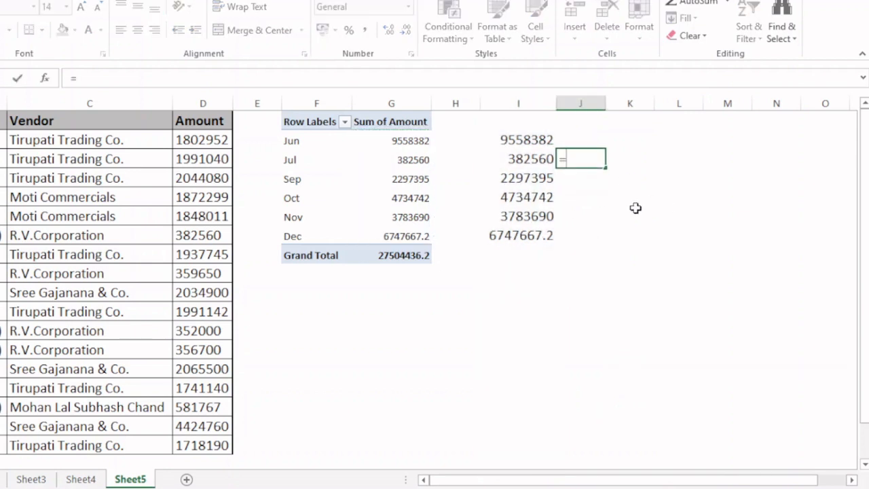
pyautogui.press('Left')
pyautogui.write('-')
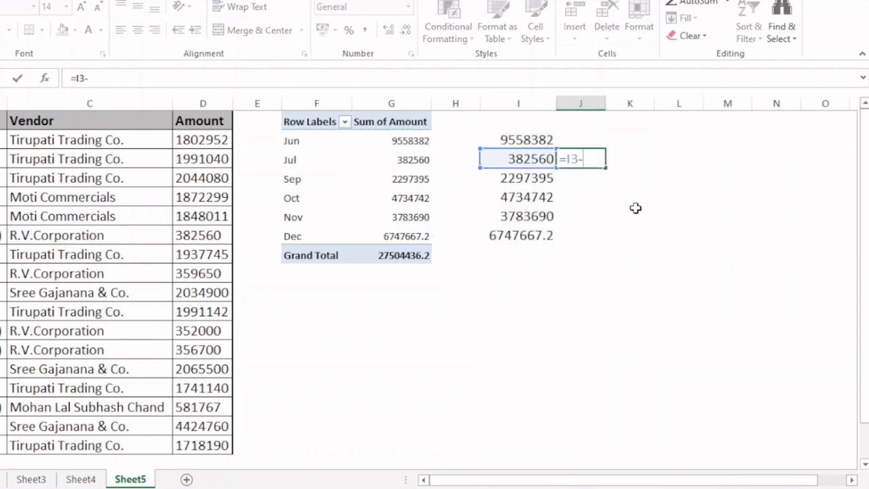
pyautogui.press('Left')
pyautogui.press('Up')
pyautogui.press('Return')
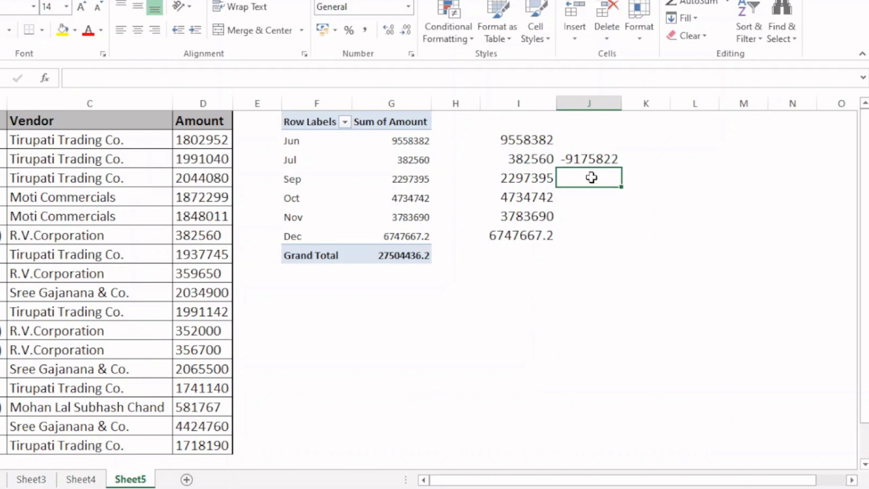
pyautogui.click(612, 159)
pyautogui.doubleClick(620, 167)
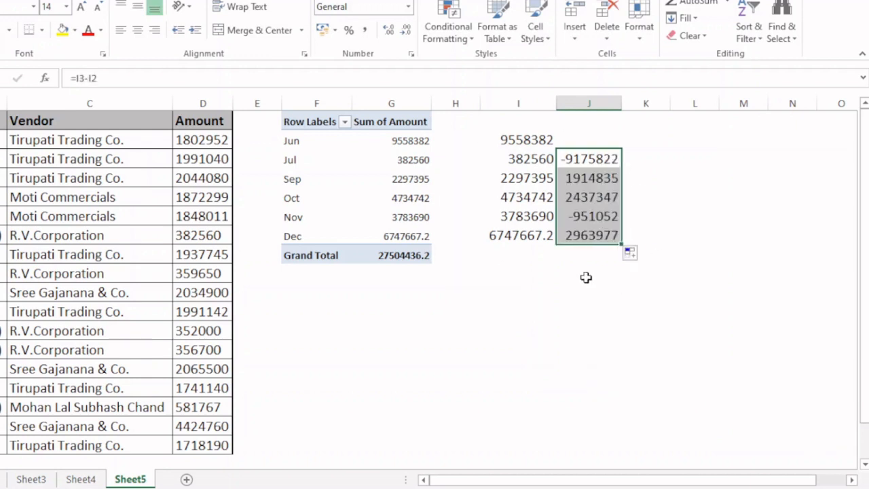
# Step: Show the PivotTable amounts as Difference From with base field Date and base item (previous), and compare them with the formulas in J3:J7
pyautogui.click(403, 160)
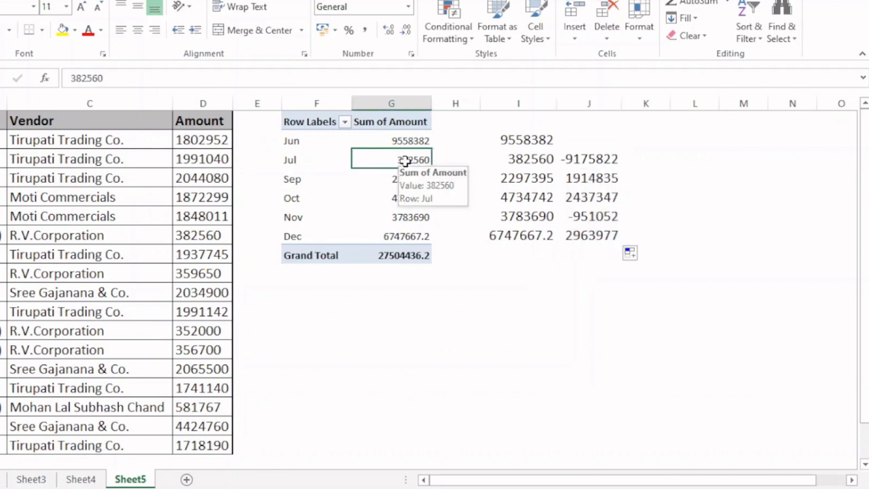
pyautogui.rightClick(405, 160)
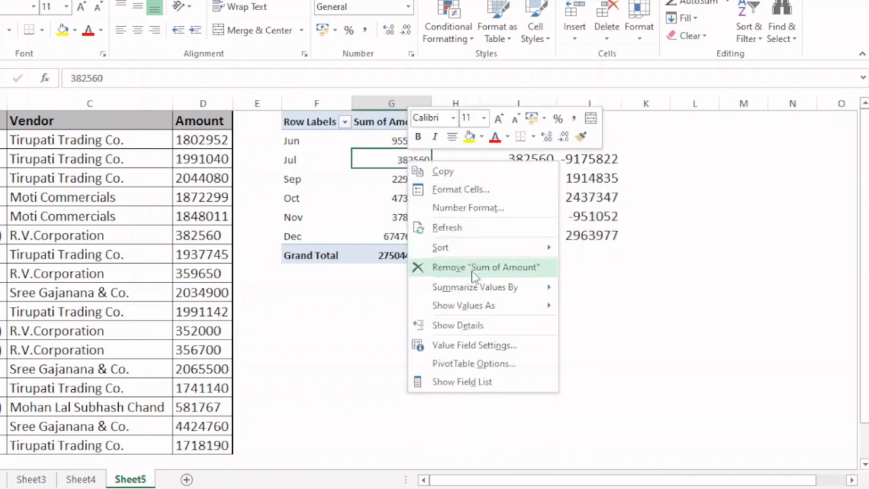
pyautogui.moveTo(481, 308)
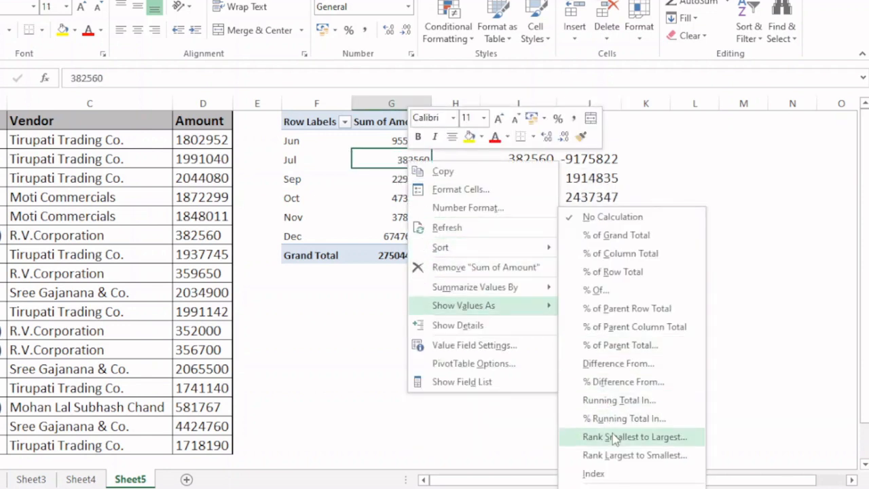
pyautogui.click(611, 365)
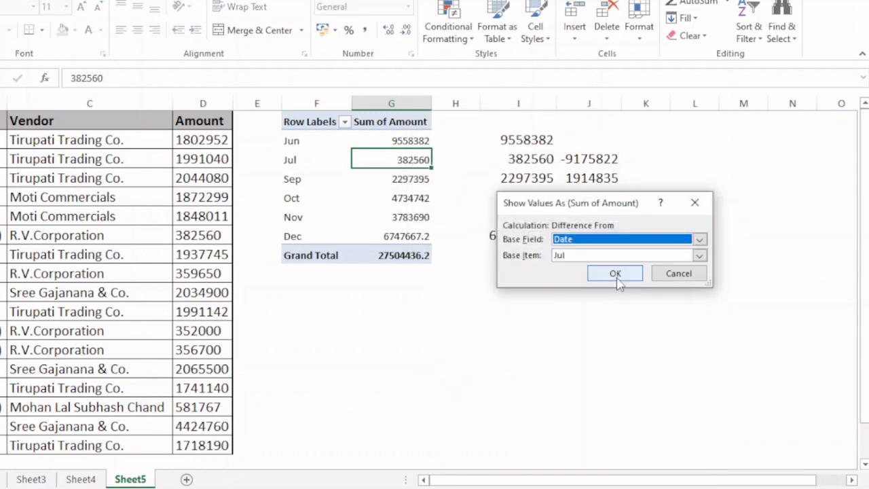
pyautogui.click(699, 255)
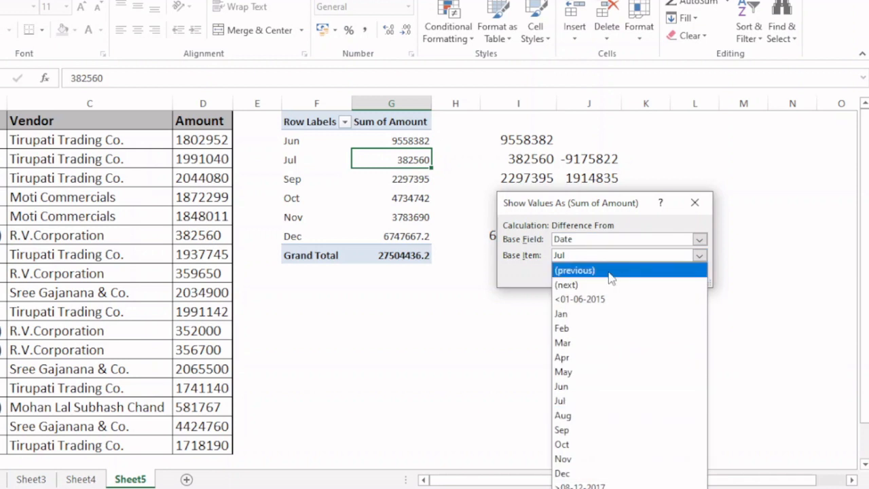
pyautogui.click(585, 271)
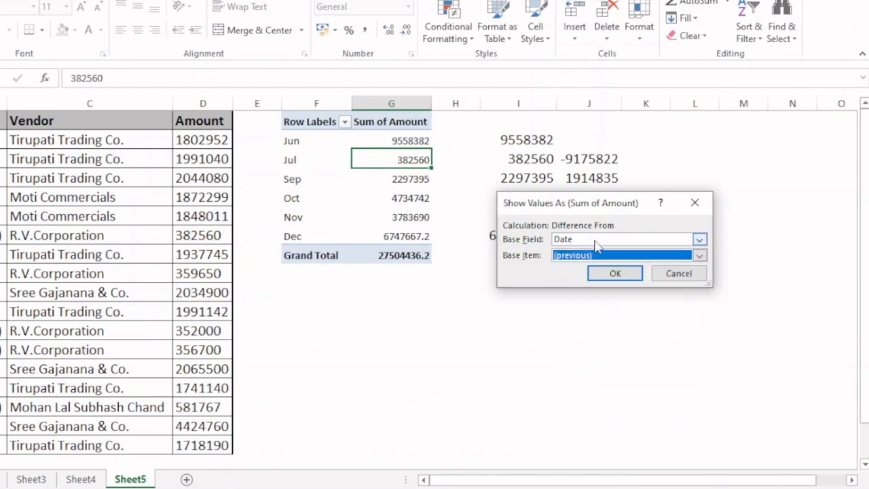
pyautogui.click(596, 242)
pyautogui.click(588, 255)
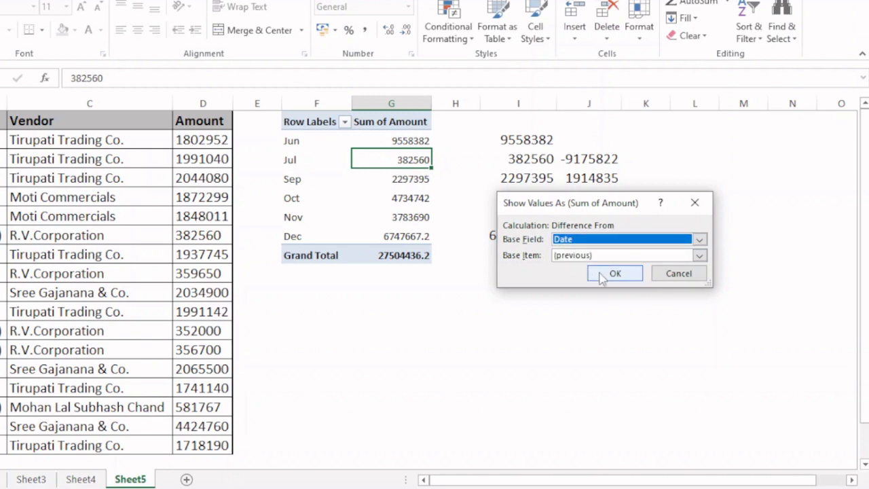
pyautogui.click(602, 275)
pyautogui.click(590, 163)
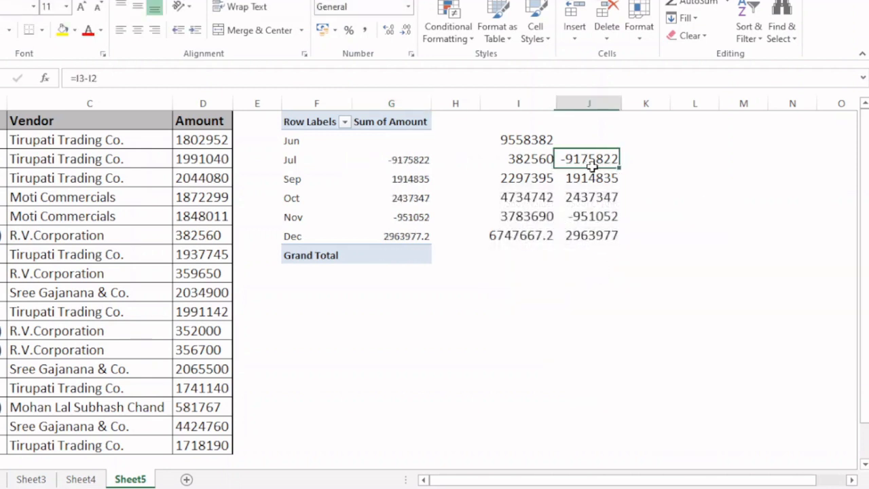
pyautogui.moveTo(592, 164); pyautogui.dragTo(594, 235)
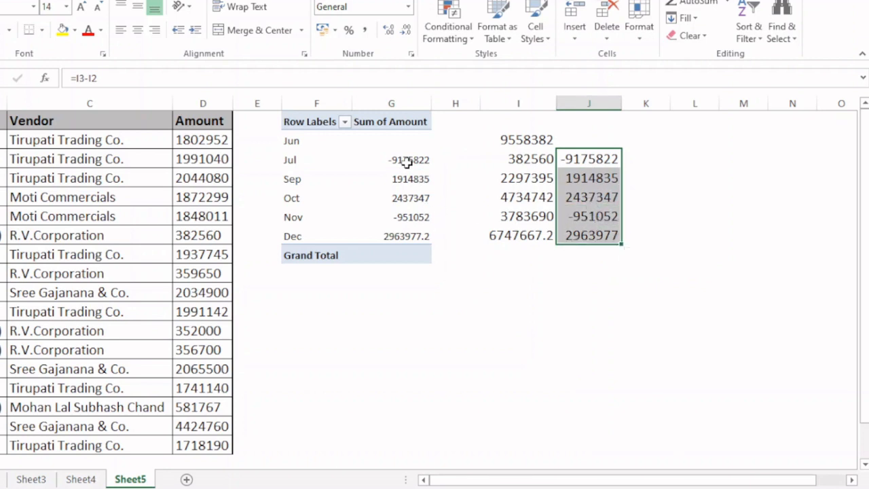
pyautogui.moveTo(406, 162); pyautogui.dragTo(405, 229)
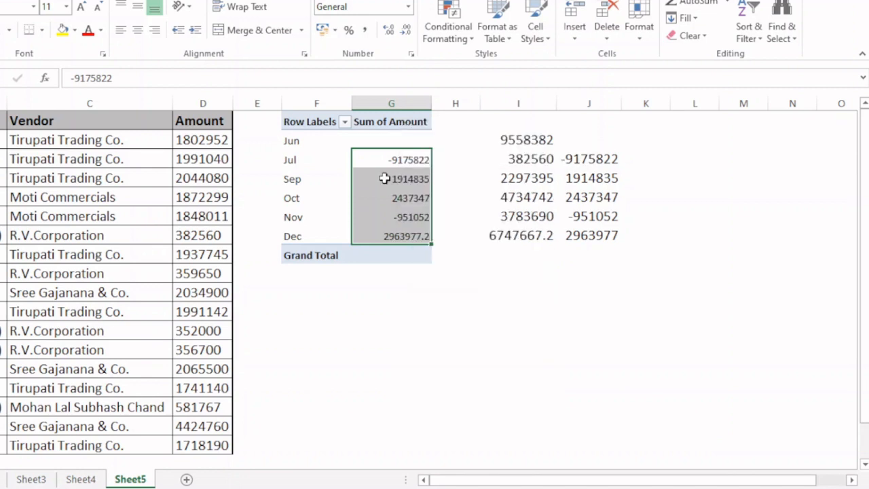
# Step: Show the PivotTable amounts as % Difference From with base field Date and base item (previous)
pyautogui.rightClick(386, 180)
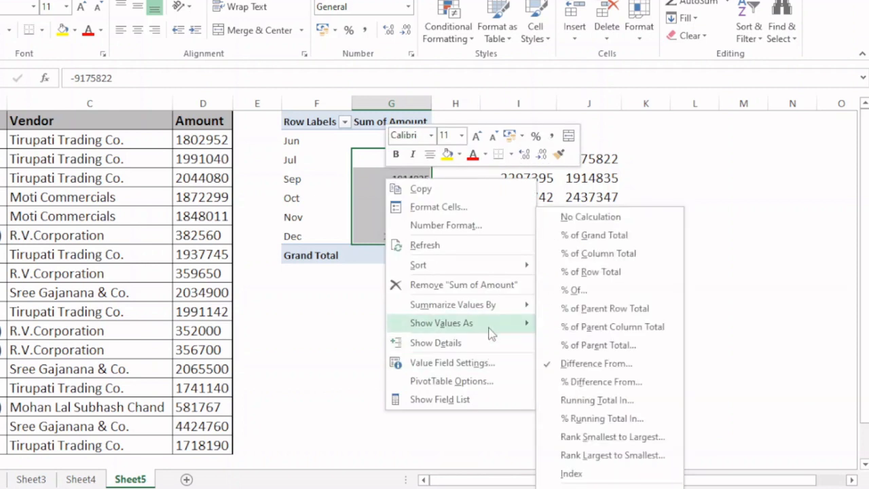
pyautogui.click(292, 349)
pyautogui.click(336, 335)
pyautogui.click(407, 177)
pyautogui.rightClick(407, 176)
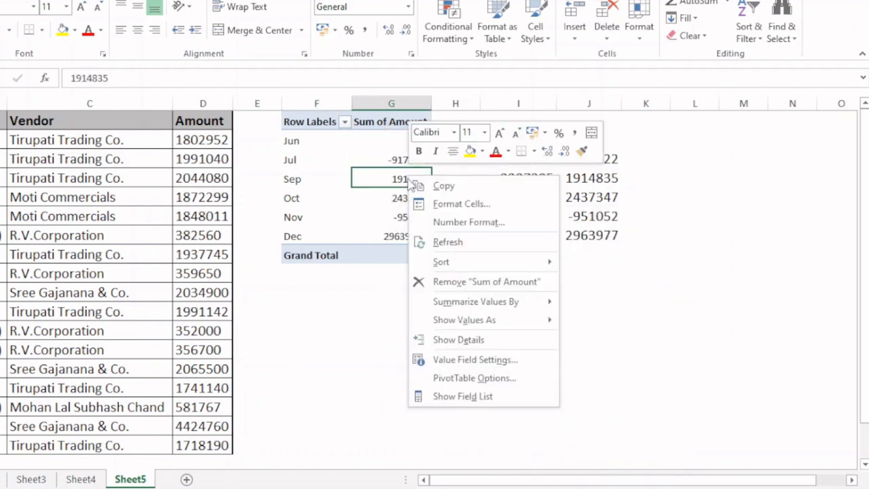
pyautogui.moveTo(479, 322)
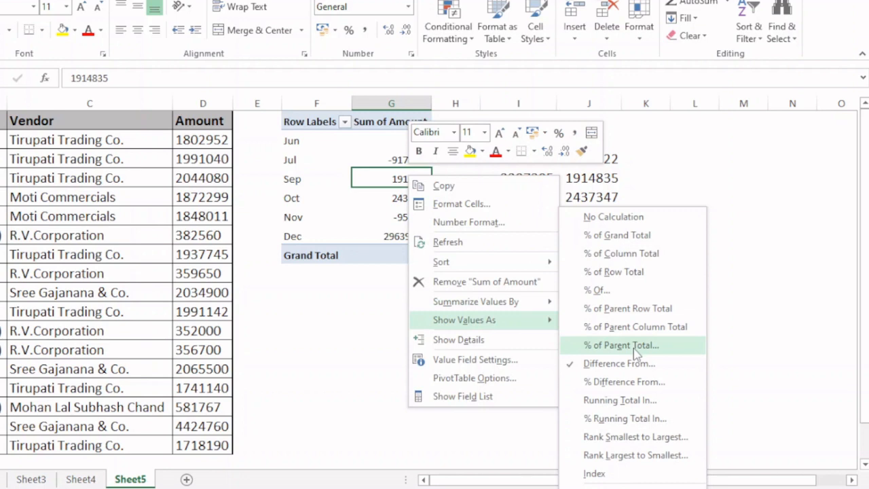
pyautogui.click(619, 382)
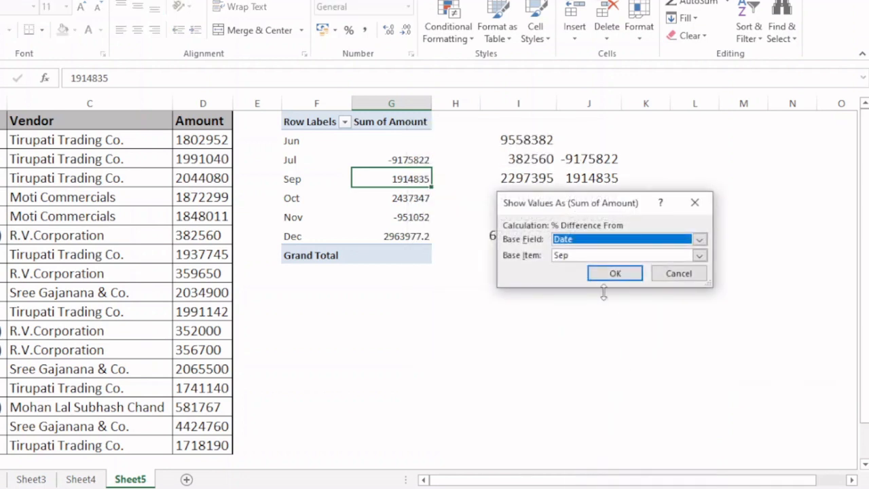
pyautogui.click(578, 255)
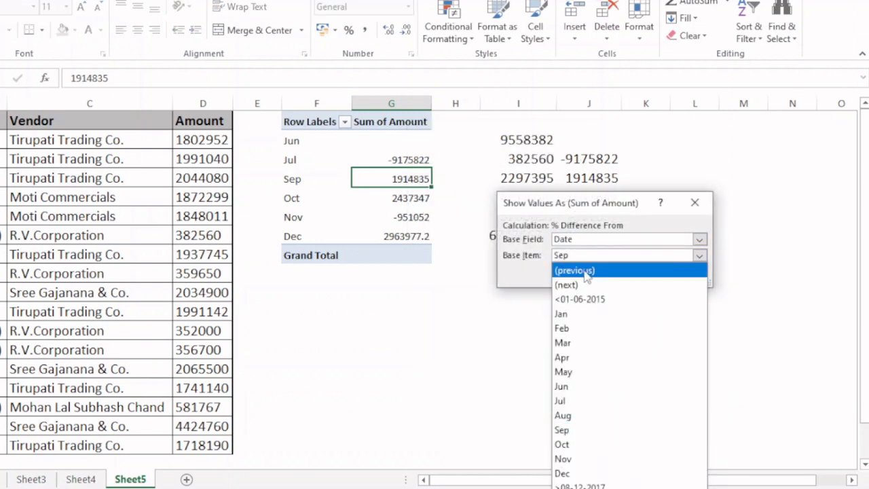
pyautogui.click(584, 273)
pyautogui.click(613, 272)
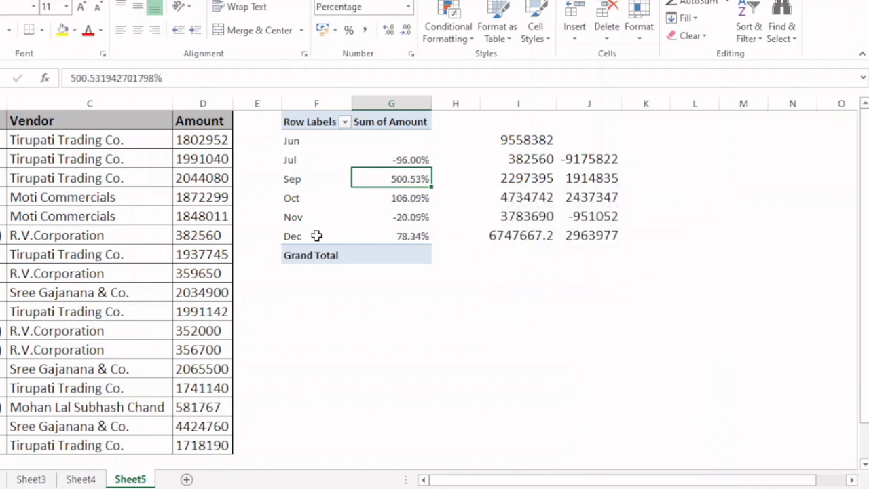